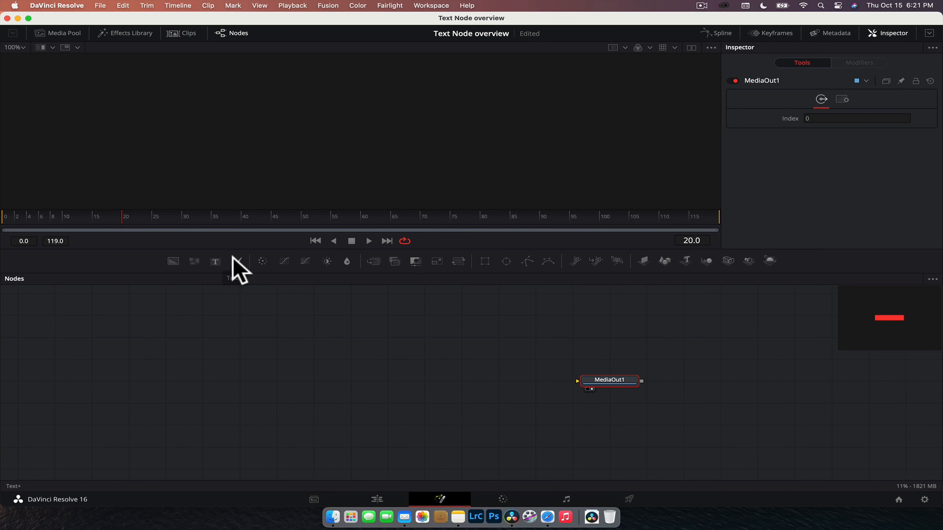
# Add a Text+ node feeding MediaOut1, expand the Inspector to full height, and enter the two-line text "TESTING / TEXT OPTIONS"
pyautogui.moveTo(216, 262); pyautogui.dragTo(623, 386)
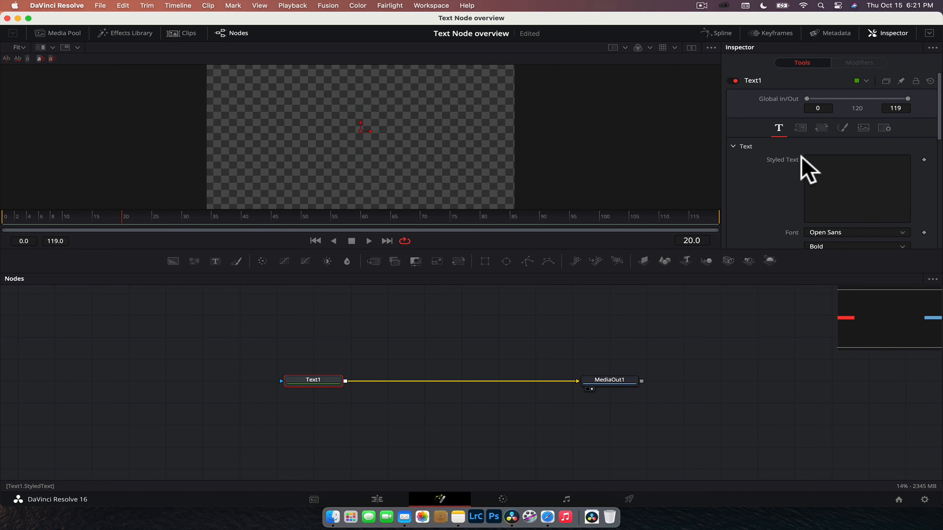
pyautogui.click(929, 32)
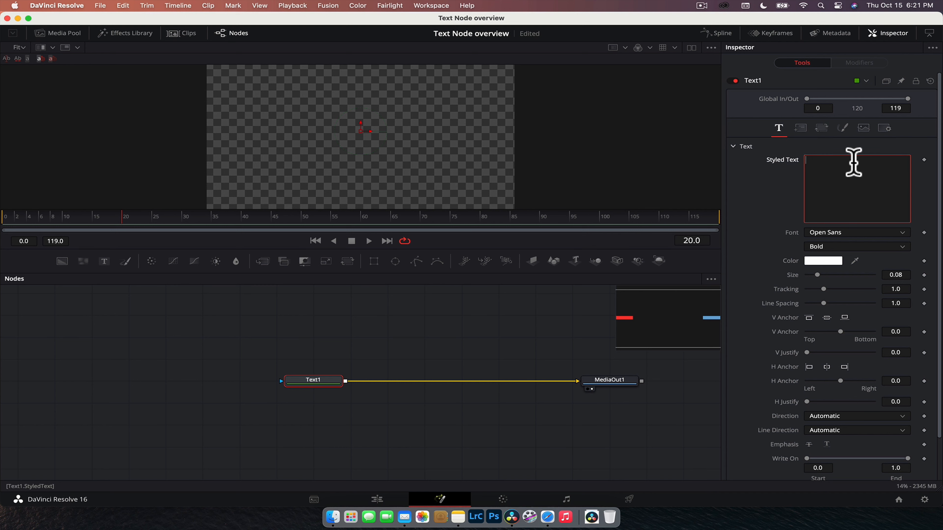
pyautogui.write('TESTING TEXT OPTIONS')
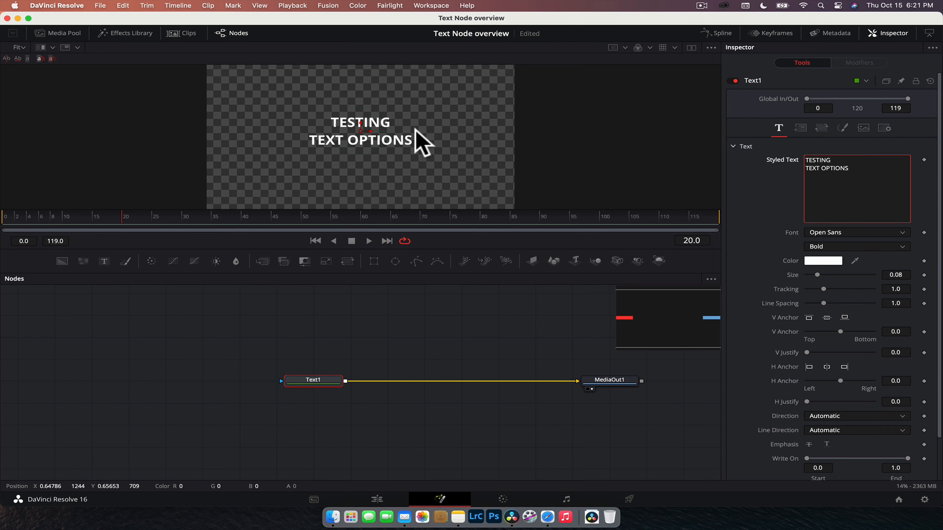
# Enlarge the viewer area and set the text size to 0.122
pyautogui.moveTo(391, 248); pyautogui.dragTo(386, 339)
pyautogui.scroll(5, 405, 151)
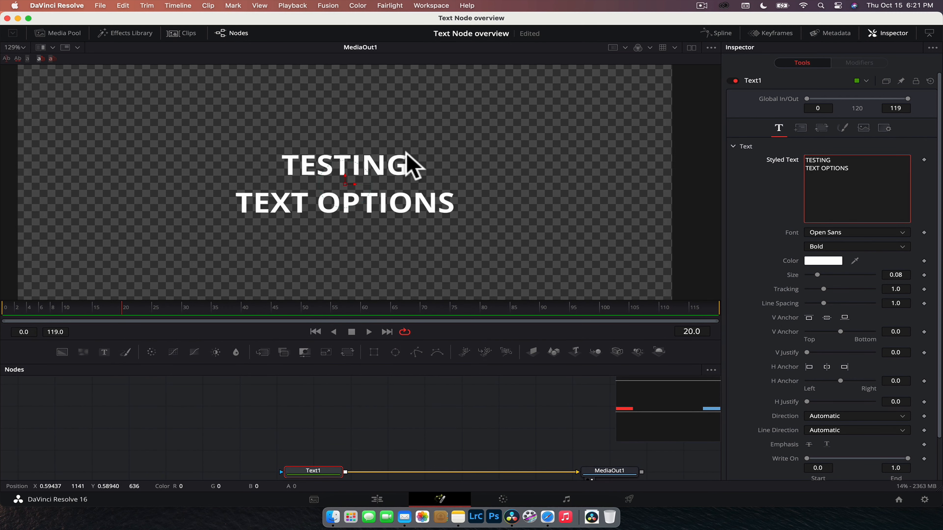
pyautogui.scroll(-5, 406, 151)
pyautogui.scroll(1, 405, 151)
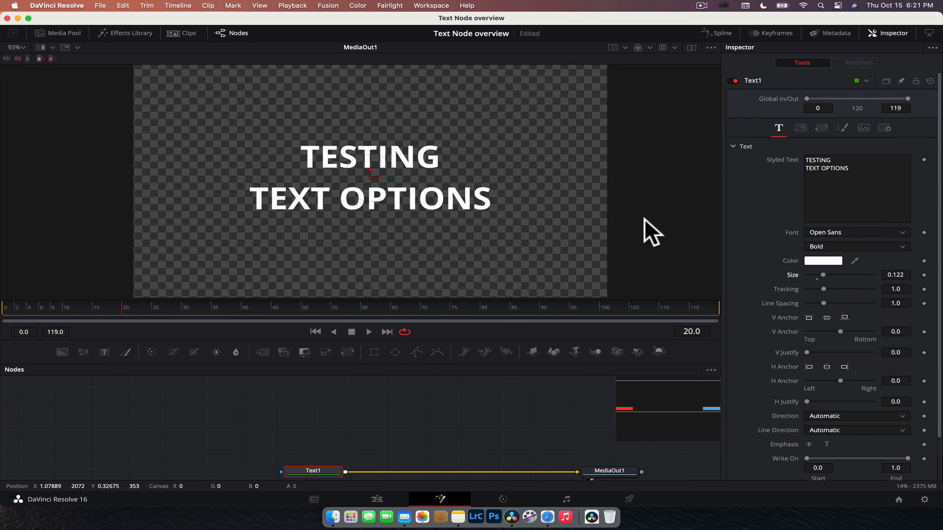
pyautogui.scroll(-3, 651, 232)
pyautogui.scroll(2, 652, 232)
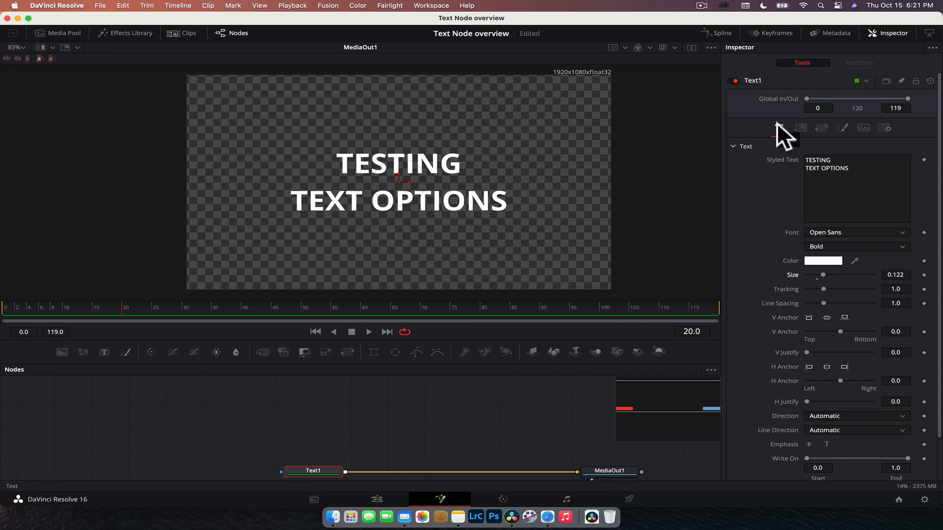
# Set the text node's Global In to frame 32 and check the text at that frame on the timeline
pyautogui.scroll(-3, 780, 135)
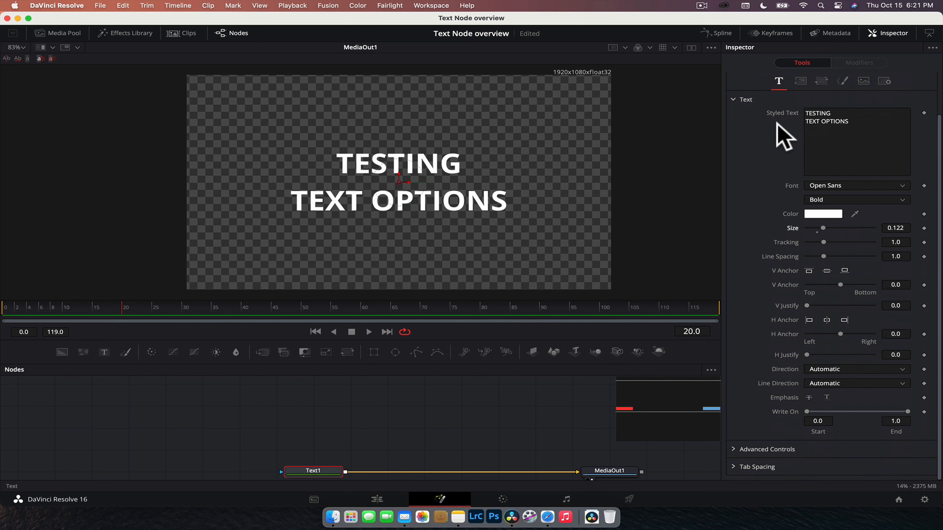
pyautogui.scroll(3, 787, 132)
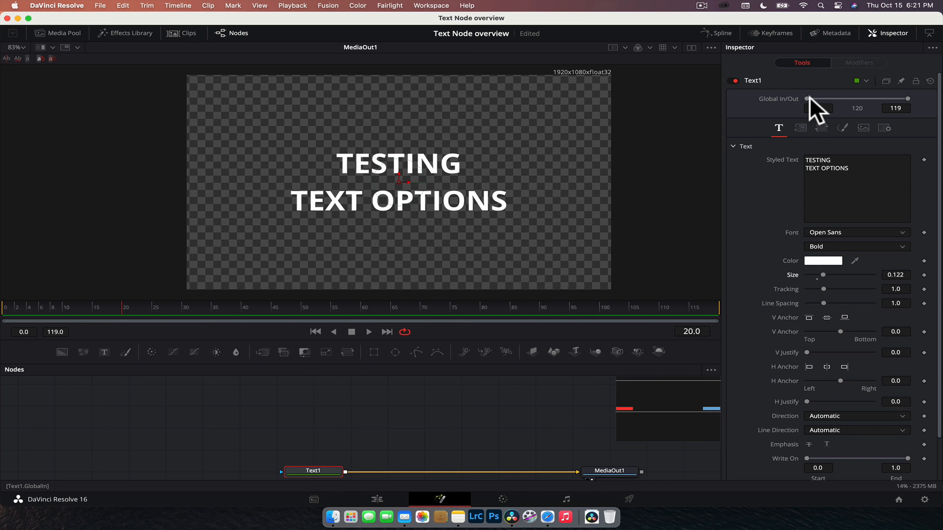
pyautogui.moveTo(808, 98); pyautogui.dragTo(832, 99)
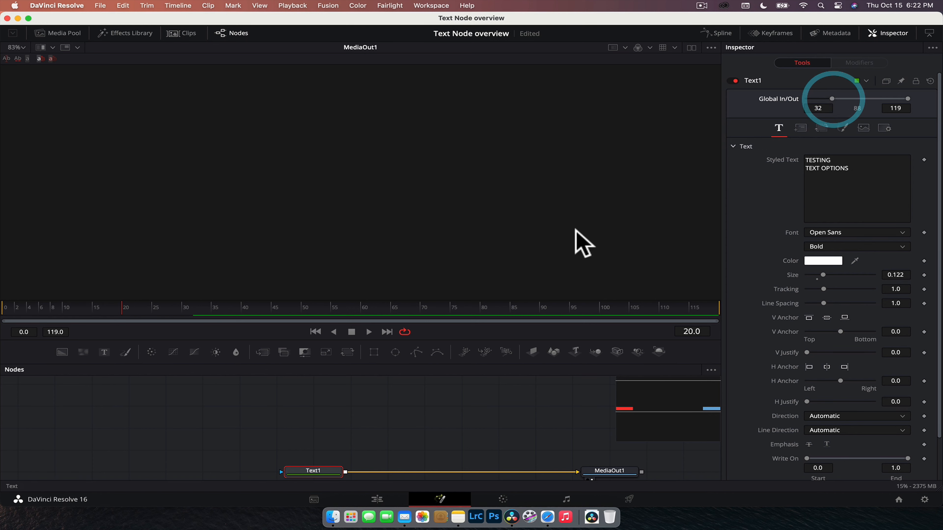
pyautogui.moveTo(192, 308); pyautogui.dragTo(196, 310)
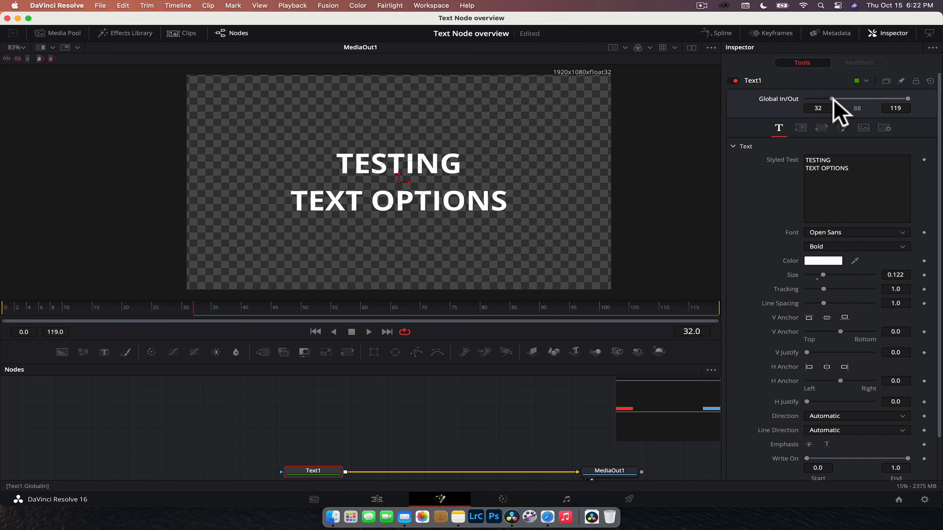
# Restore the text node's Global In to 0, scrub the early frames, and return the playhead to frame 0
pyautogui.moveTo(783, 104); pyautogui.dragTo(784, 106)
pyautogui.moveTo(56, 308); pyautogui.dragTo(163, 312)
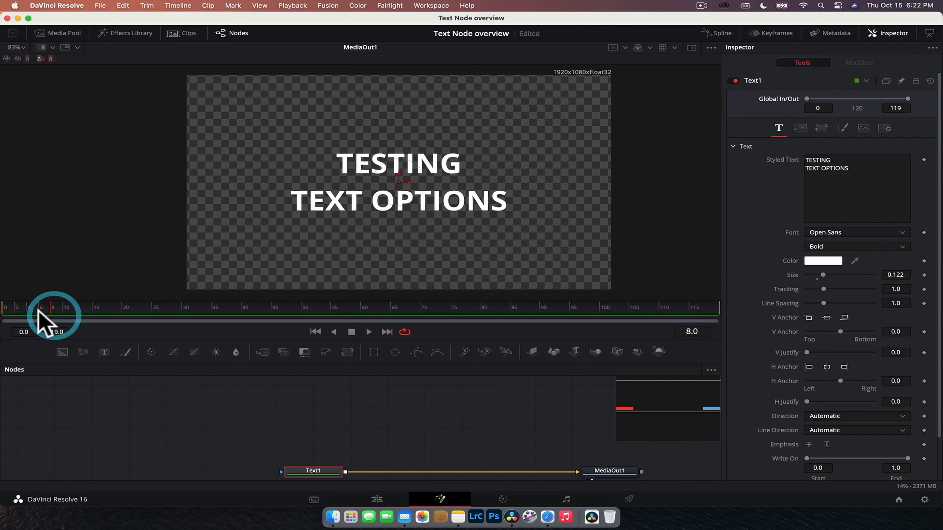
pyautogui.click(2, 312)
# Place a Background node beside the Text1 node and delete it again
pyautogui.scroll(-2, 308, 442)
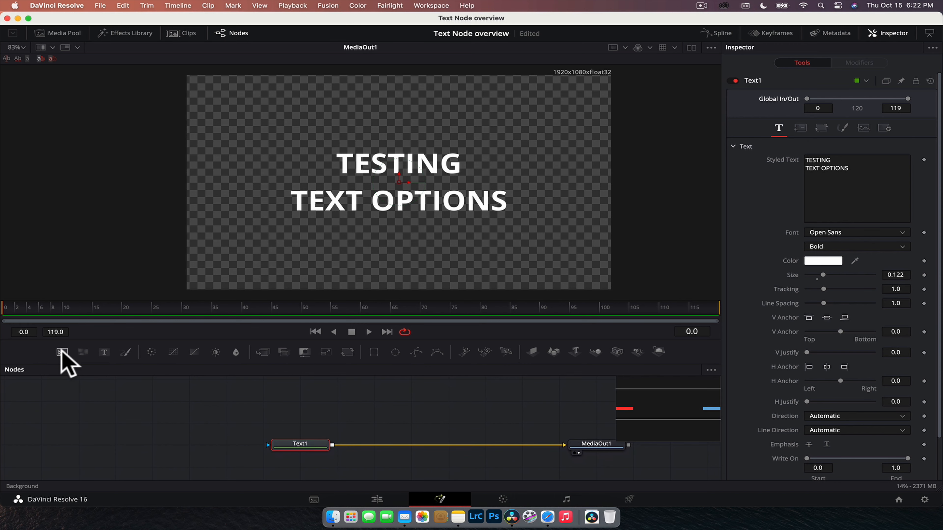
pyautogui.moveTo(73, 354); pyautogui.dragTo(214, 441)
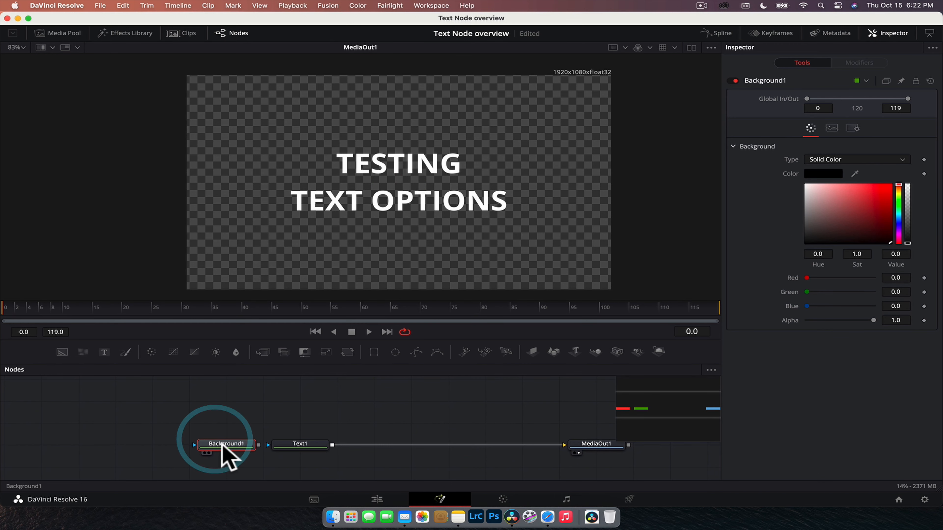
pyautogui.click(222, 445)
pyautogui.press('Delete')
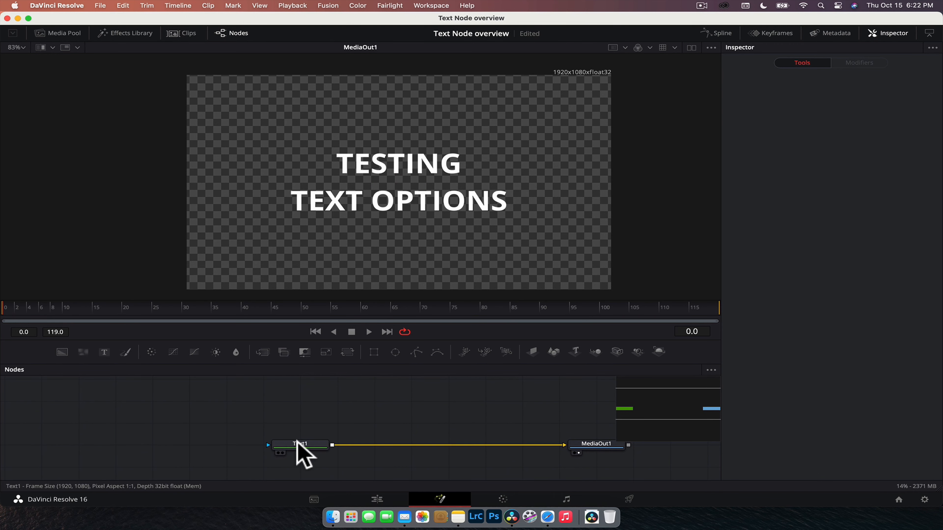
# Check the timeline resolution in the project settings and close them without changes
pyautogui.hscroll(2, 296, 450)
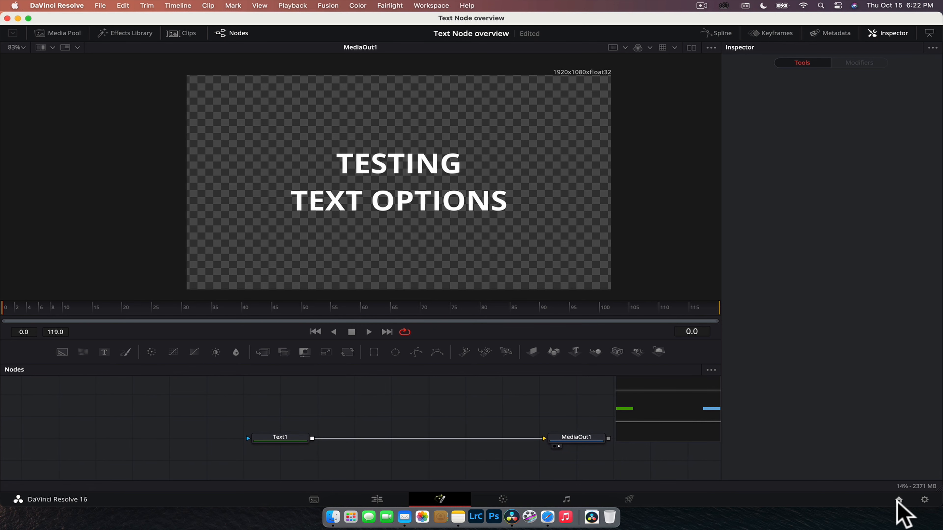
pyautogui.click(924, 500)
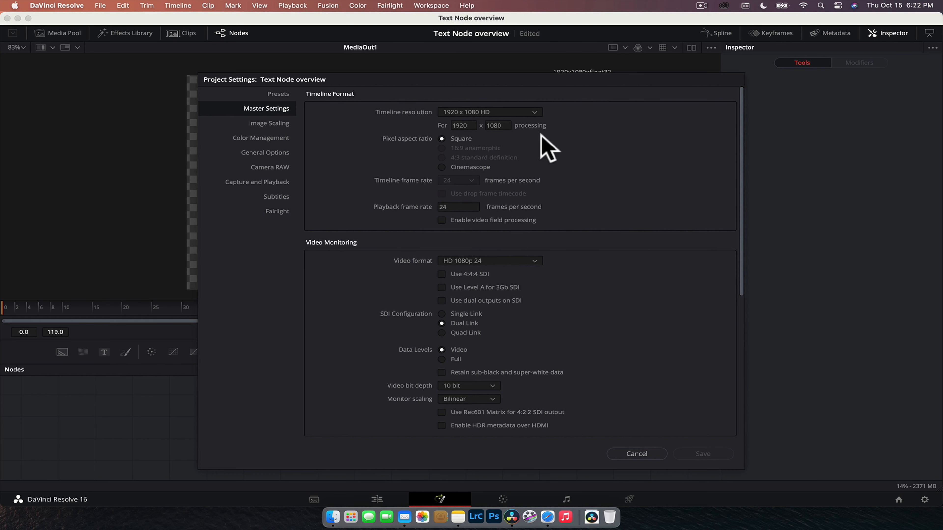
pyautogui.click(637, 454)
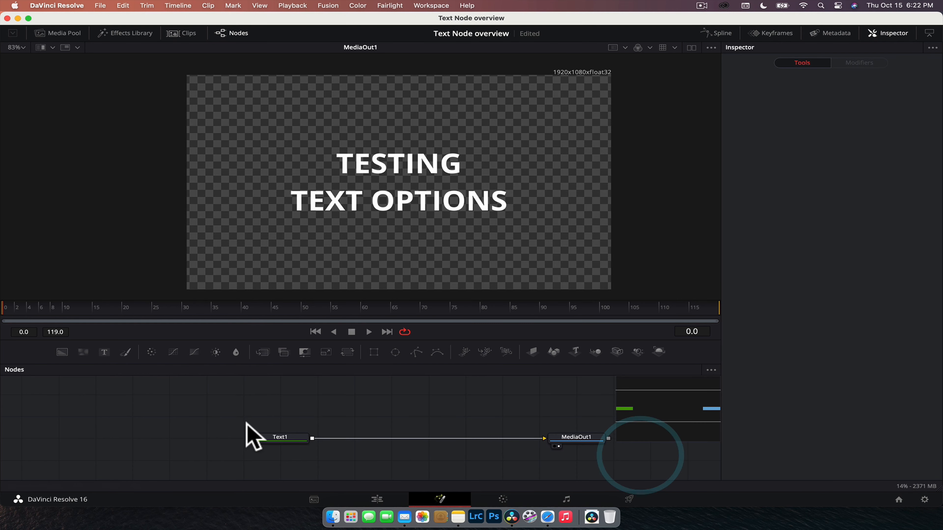
# Add the test lines "odfshihijdsj" and "sdfosf" plus a tab-indented line below the existing text in the Text1 node
pyautogui.click(283, 440)
pyautogui.scroll(-1, 794, 163)
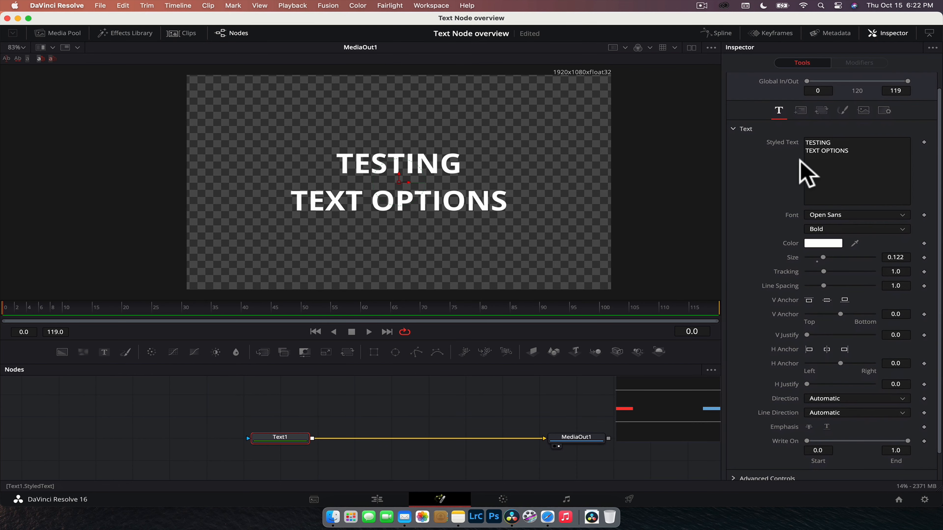
pyautogui.moveTo(859, 170); pyautogui.dragTo(796, 135)
pyautogui.click(856, 171)
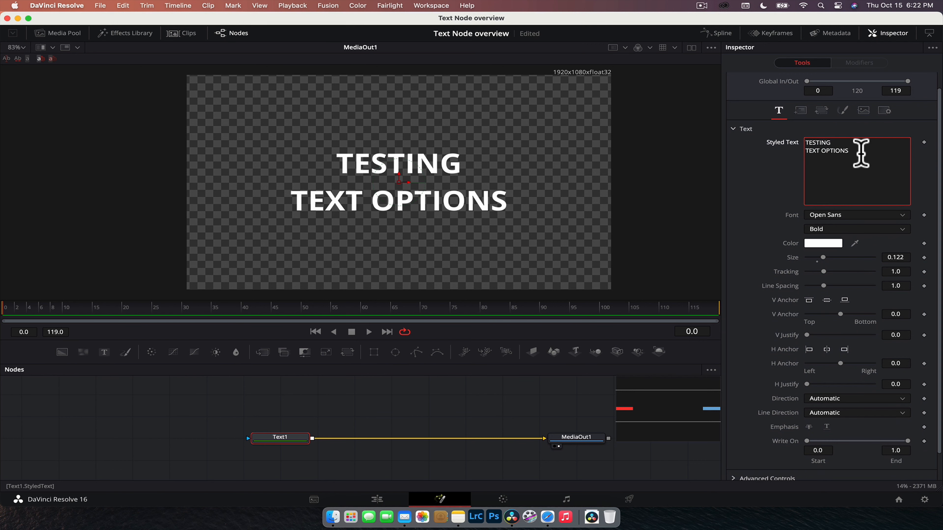
pyautogui.press('Return')
pyautogui.write('odfshihijdsj ')
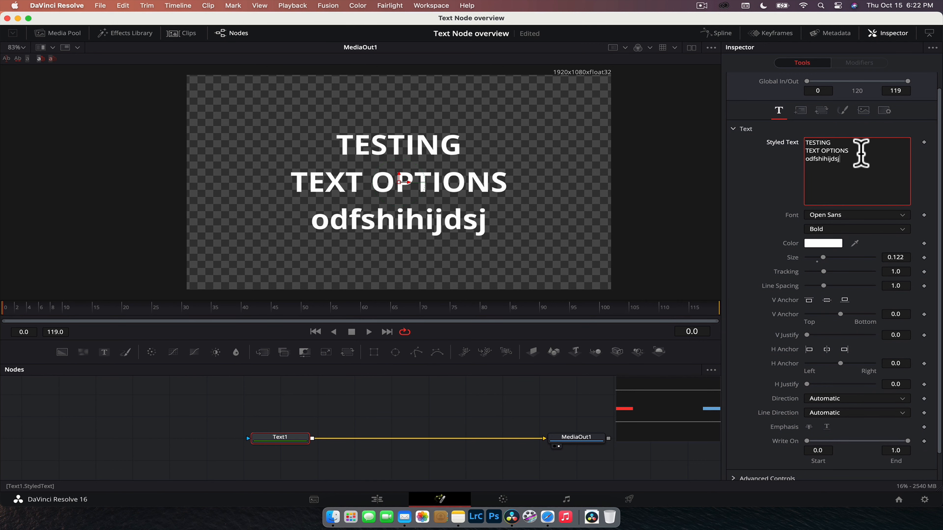
pyautogui.write('sdfosf')
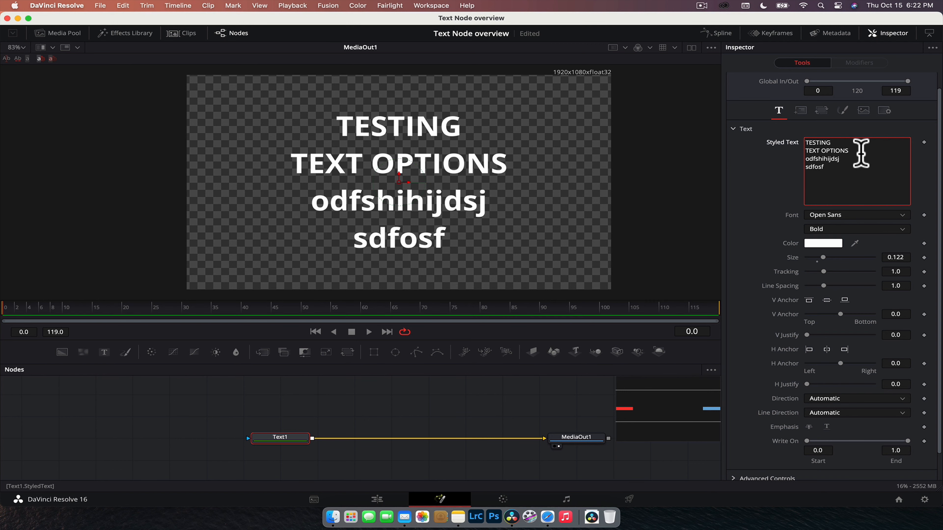
pyautogui.press('Return')
pyautogui.press('Tab')
pyautogui.write('fsfsdfs')
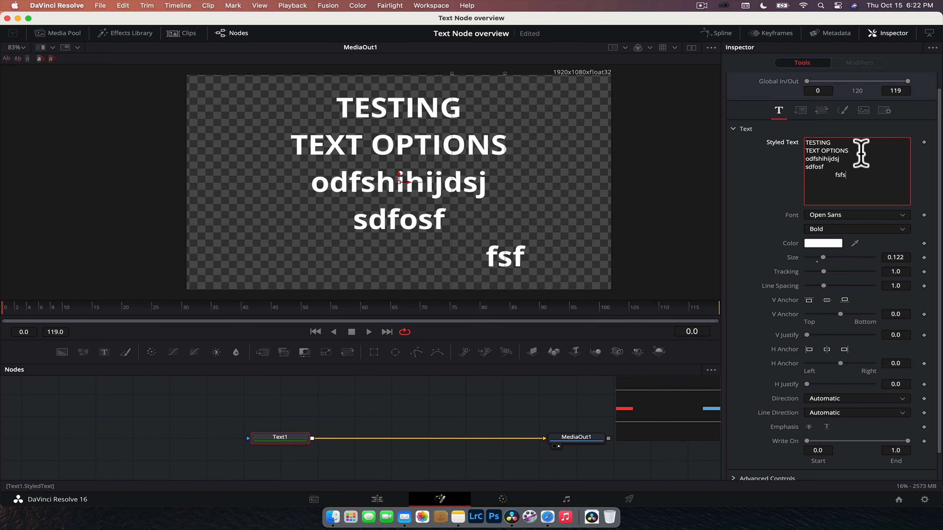
# Delete the extra test lines so the styled text holds only "TESTING / TEXT OPTIONS"
pyautogui.press('BackSpace')
pyautogui.press('BackSpace')
pyautogui.press('BackSpace')
pyautogui.press('BackSpace')
pyautogui.press('BackSpace')
pyautogui.press('BackSpace')
pyautogui.press('BackSpace')
pyautogui.press('BackSpace')
pyautogui.press('BackSpace')
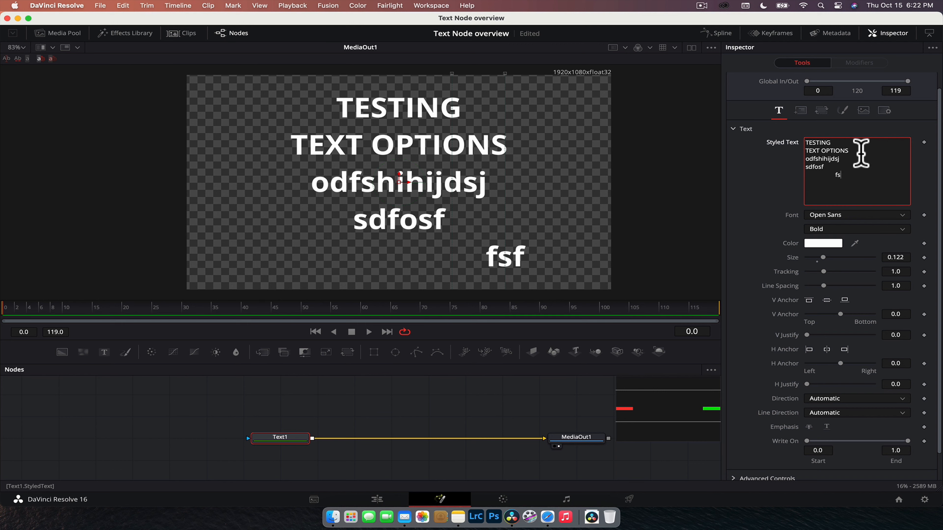
pyautogui.press('BackSpace')
pyautogui.press('BackSpace')
pyautogui.press('BackSpace')
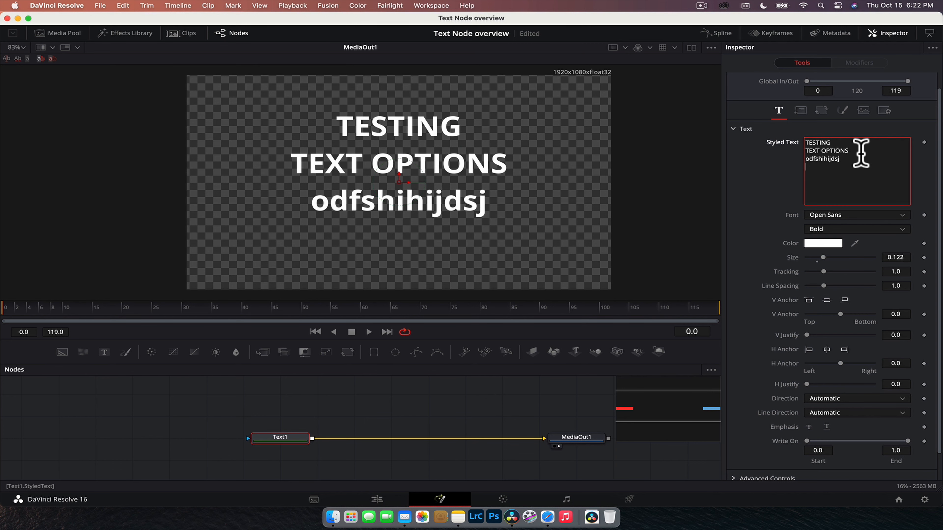
pyautogui.press('BackSpace')
pyautogui.press('BackSpace')
pyautogui.press('BackSpace')
pyautogui.press('BackSpace')
pyautogui.press('BackSpace')
pyautogui.press('BackSpace')
pyautogui.press('BackSpace')
pyautogui.press('BackSpace')
pyautogui.press('BackSpace')
pyautogui.press('BackSpace')
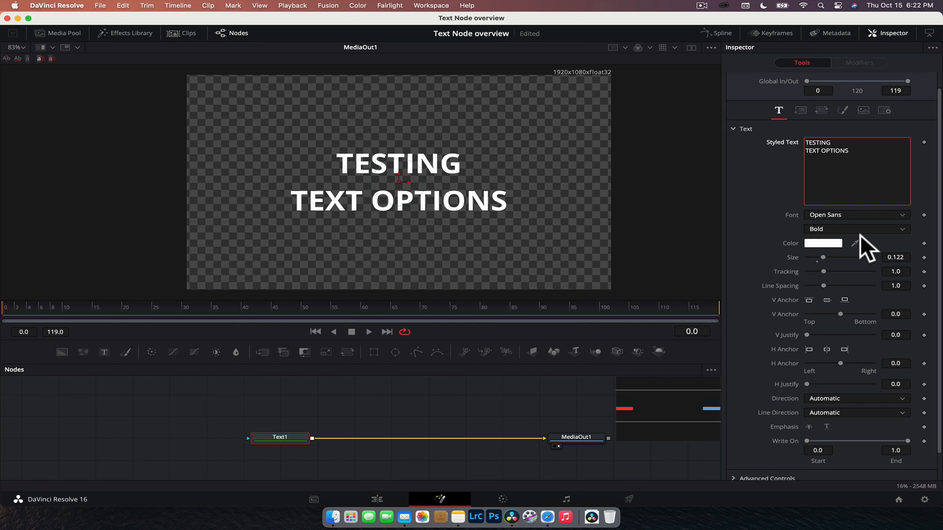
# Change the text's font to Avenir Next
pyautogui.scroll(-2, 865, 253)
pyautogui.click(859, 184)
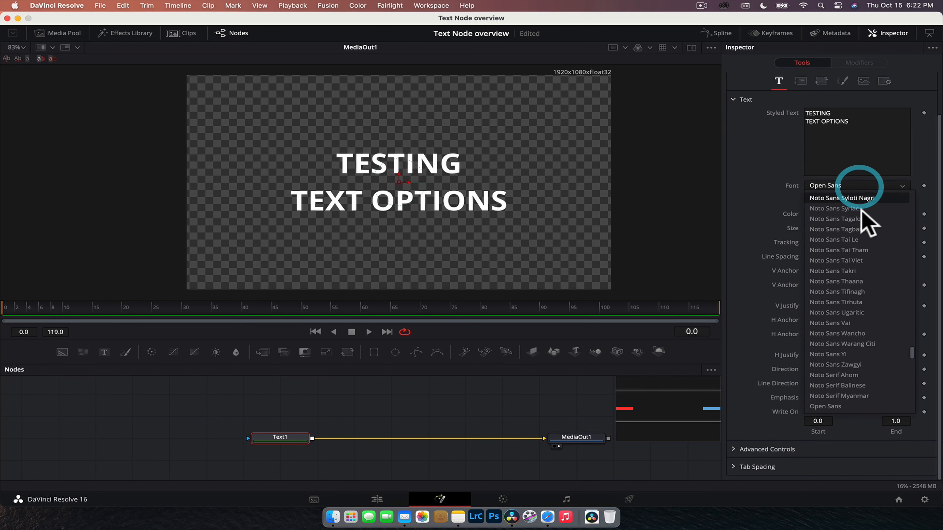
pyautogui.scroll(10, 891, 252)
pyautogui.scroll(20, 865, 252)
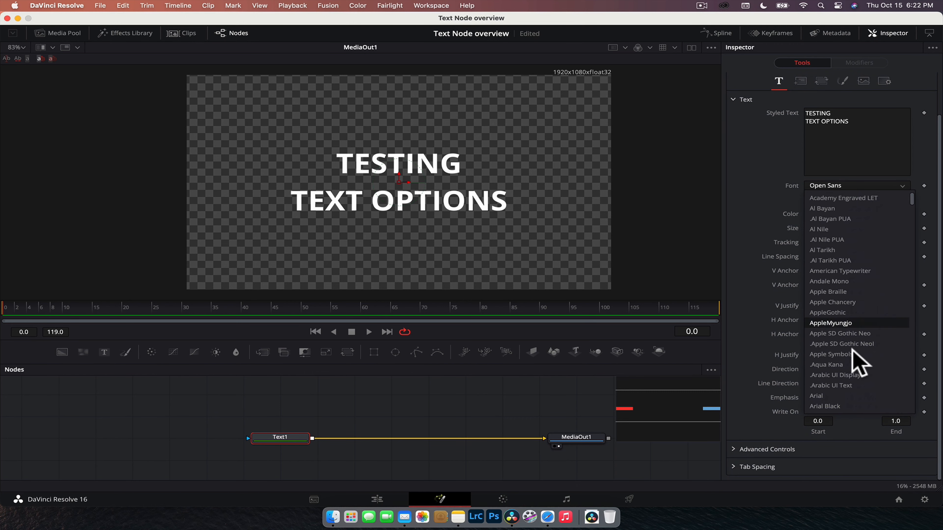
pyautogui.scroll(-3, 848, 395)
pyautogui.scroll(-3, 853, 408)
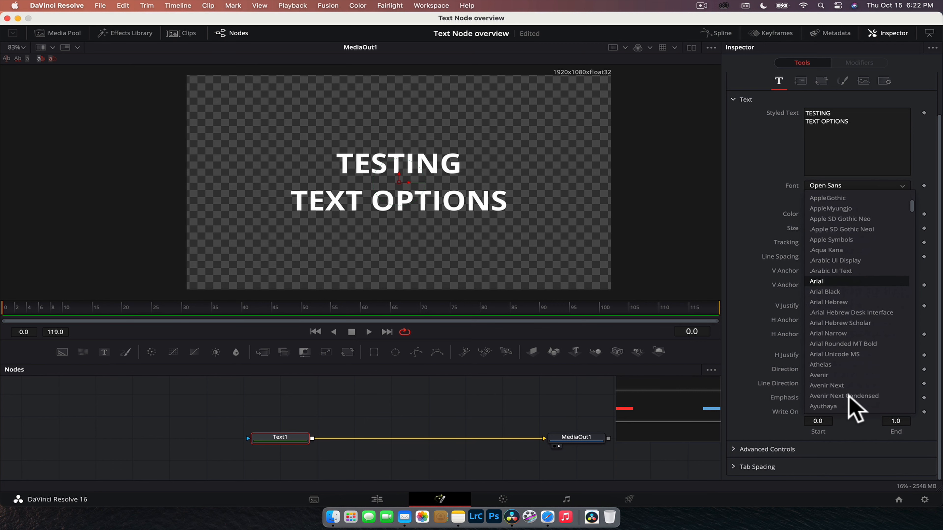
pyautogui.click(848, 365)
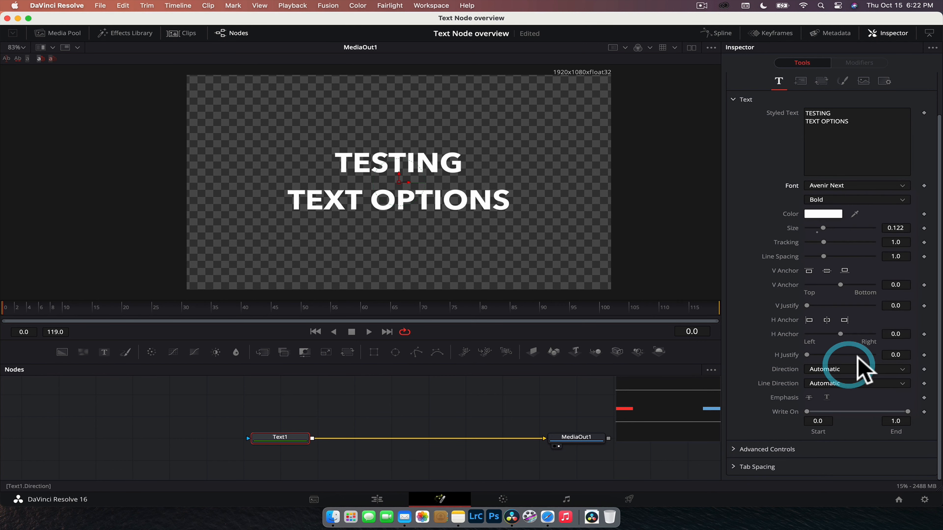
# Try the Bold Italic, Demi Bold Italic and Ultra Light Italic font styles on the text
pyautogui.click(860, 199)
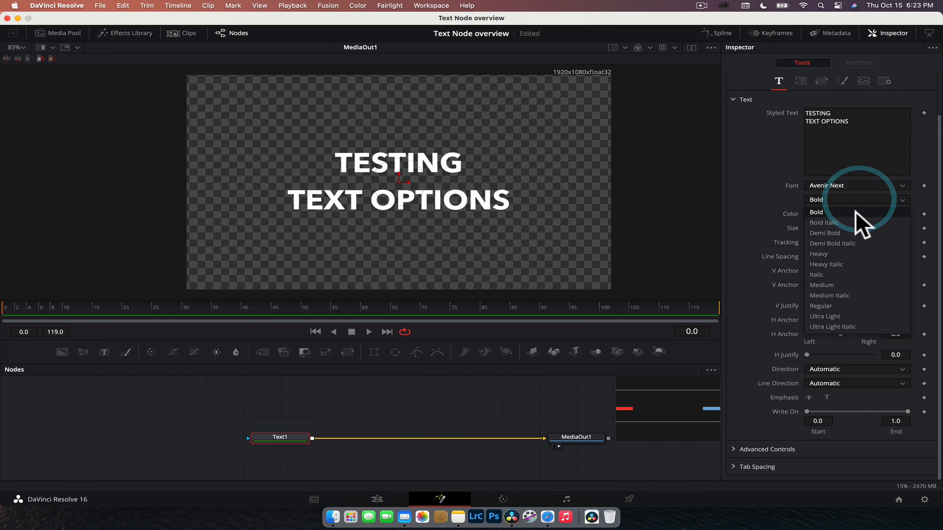
pyautogui.click(865, 222)
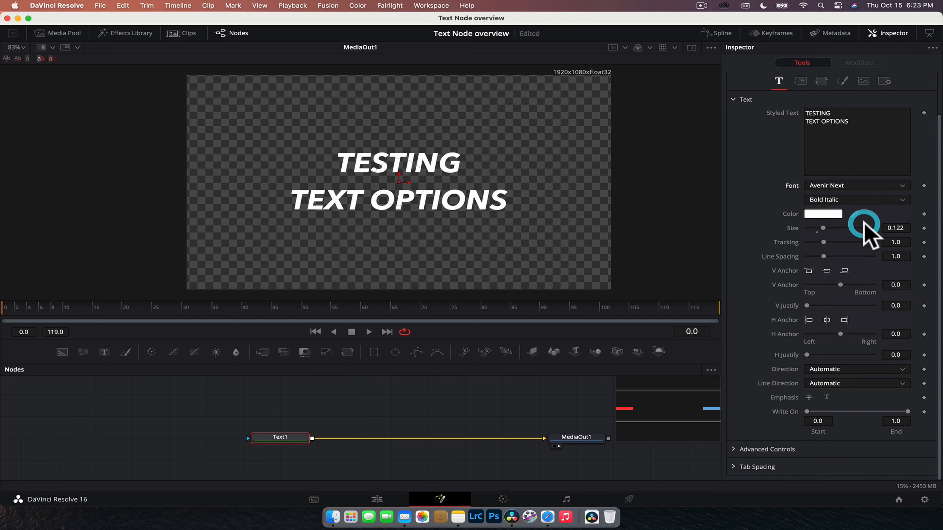
pyautogui.click(880, 201)
pyautogui.click(868, 244)
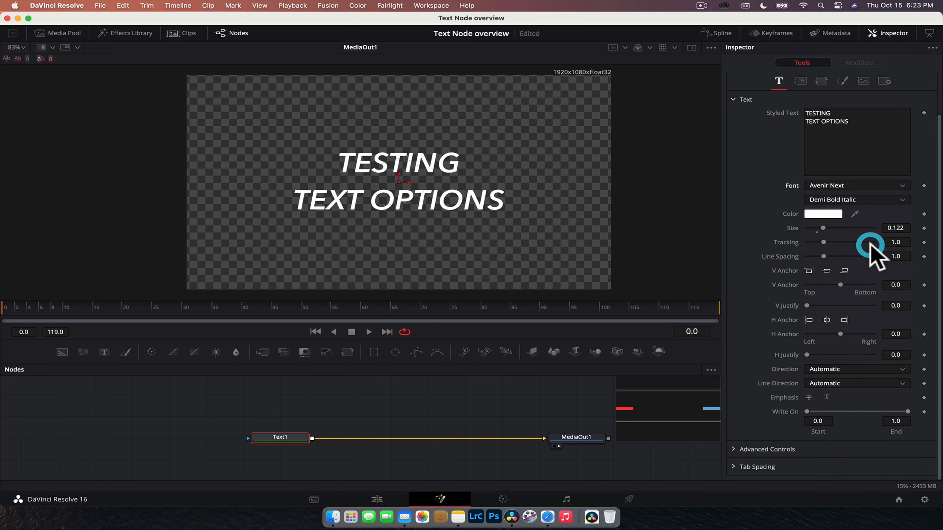
pyautogui.click(882, 200)
pyautogui.click(864, 327)
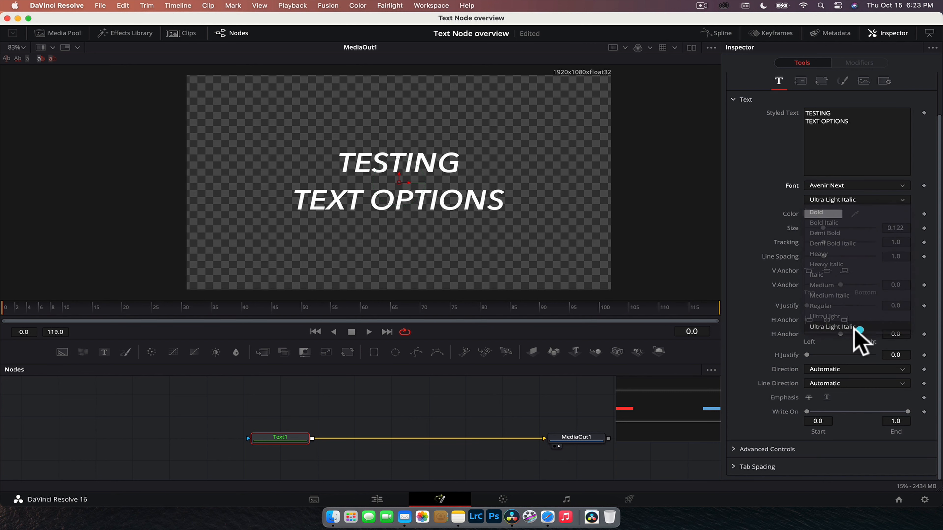
# Set the text's font style to Medium Italic
pyautogui.click(869, 200)
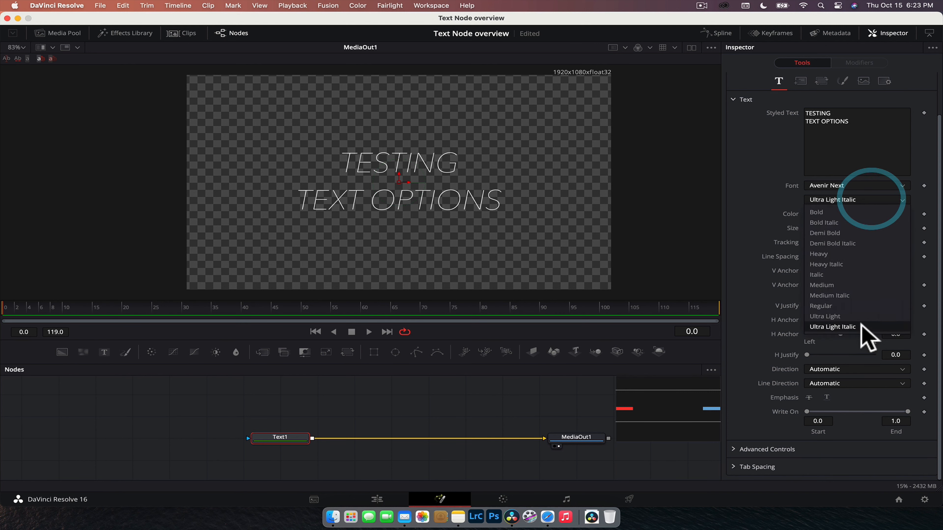
pyautogui.click(851, 296)
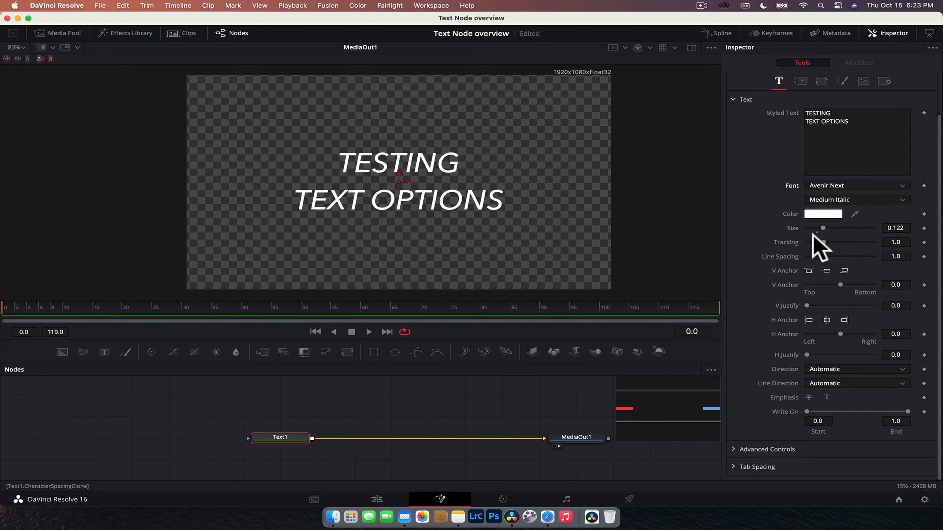
# Change the text's color from the color wheel to red
pyautogui.click(823, 214)
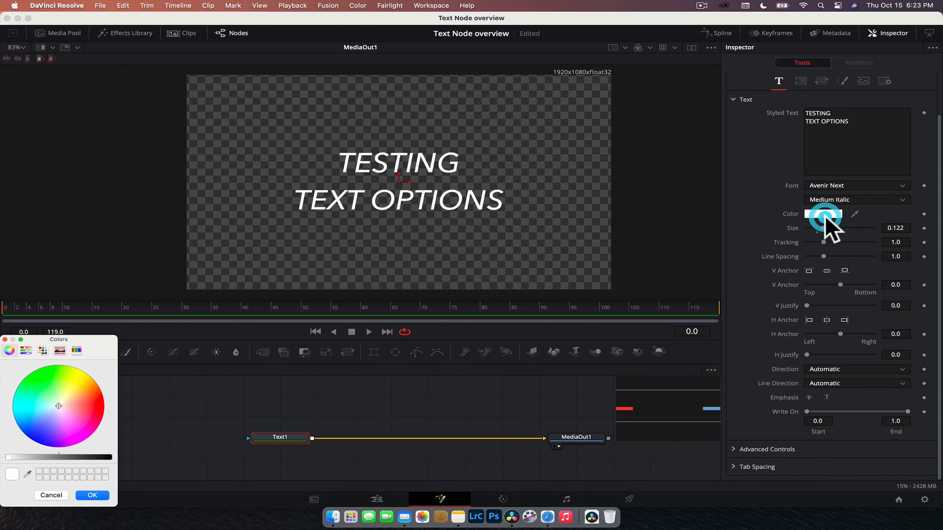
pyautogui.click(94, 407)
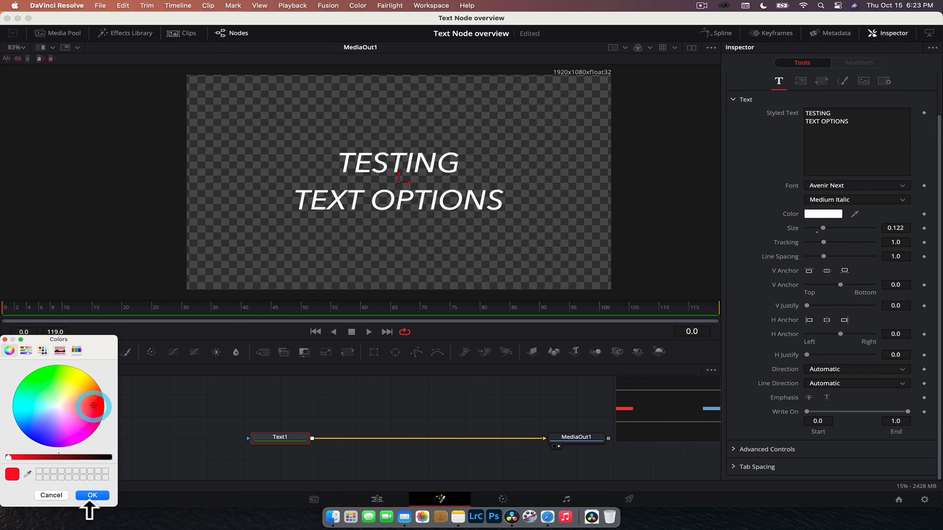
pyautogui.click(92, 495)
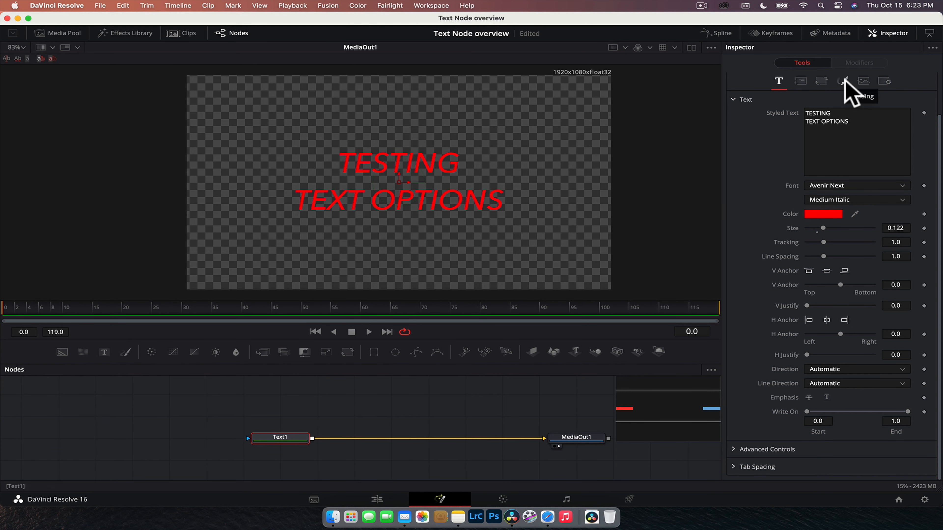
# Set the text's color back to white at full brightness
pyautogui.click(823, 214)
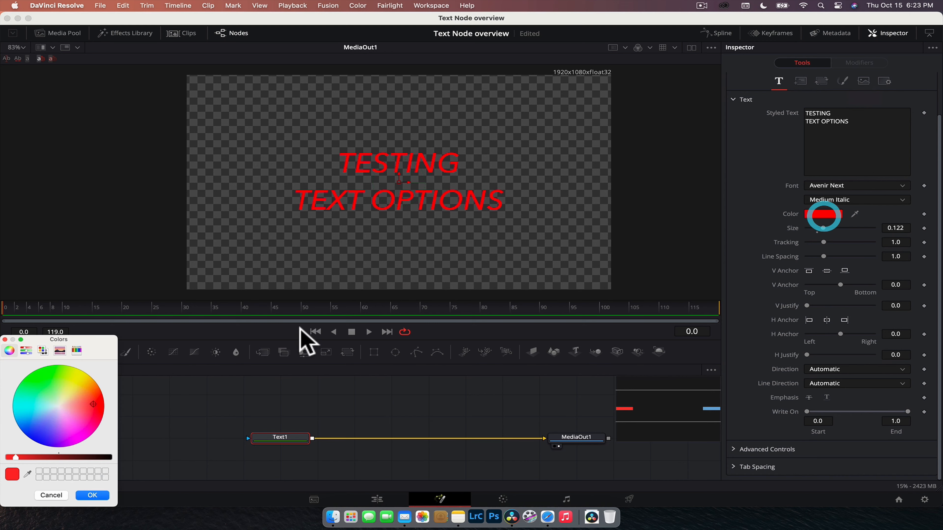
pyautogui.click(57, 403)
pyautogui.moveTo(15, 458); pyautogui.dragTo(2, 459)
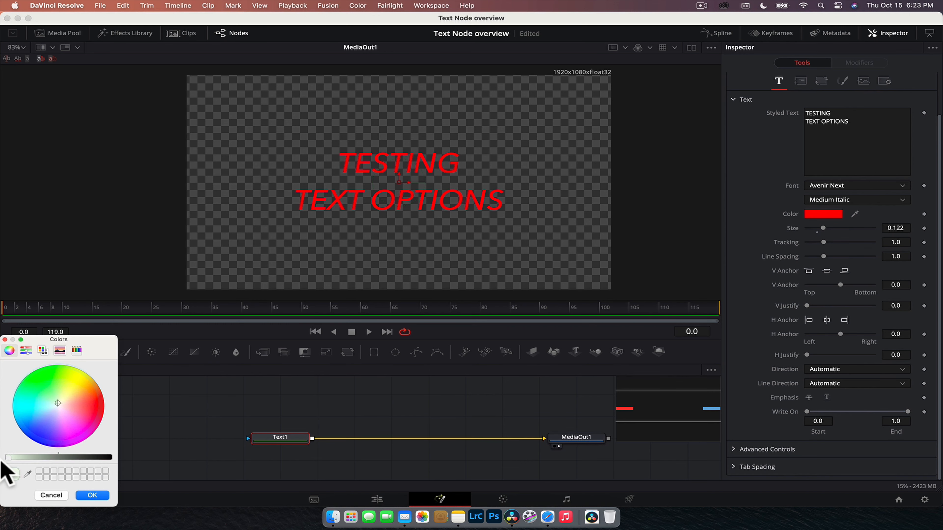
pyautogui.click(92, 494)
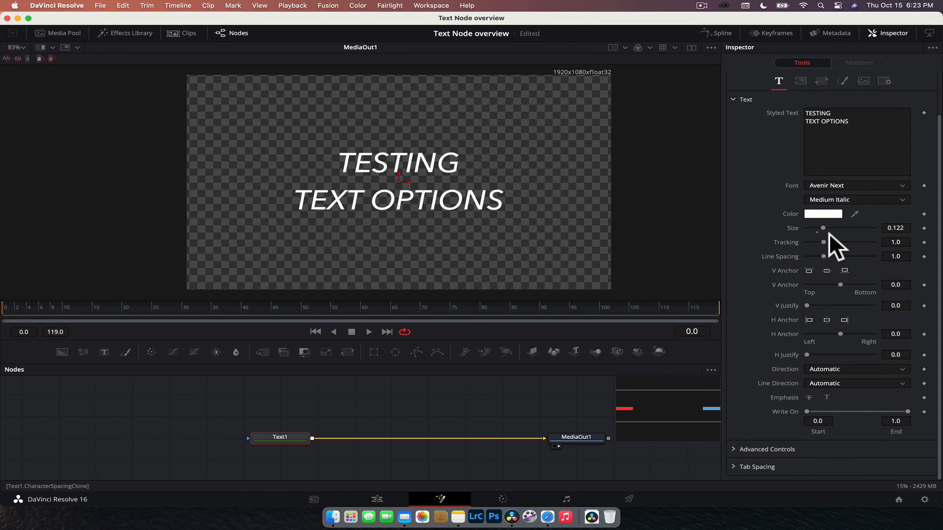
# Try enlarging the text to a size of about 0.17, and reset the size to its default of 0.08
pyautogui.moveTo(825, 229)
pyautogui.mouseDown()
pyautogui.moveTo(852, 229)
pyautogui.moveTo(819, 229)
pyautogui.moveTo(831, 230)
pyautogui.mouseUp()
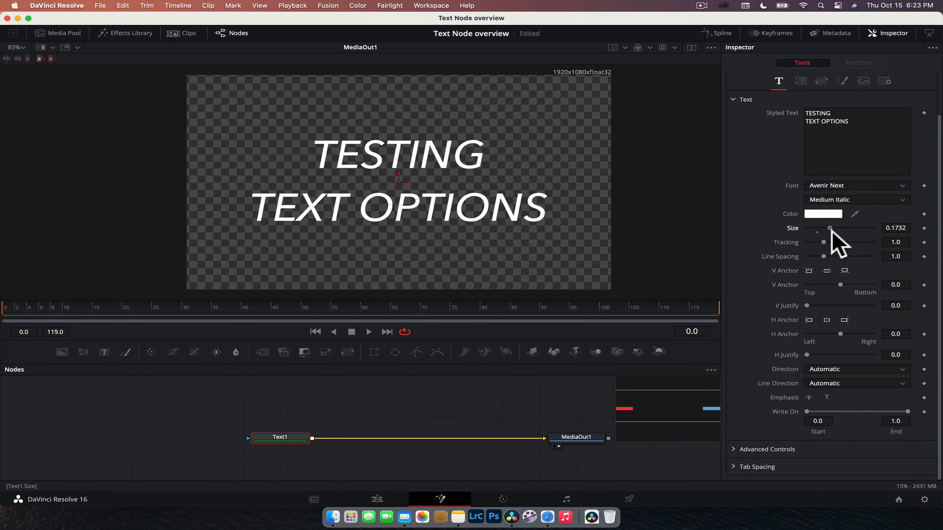
pyautogui.doubleClick(798, 229)
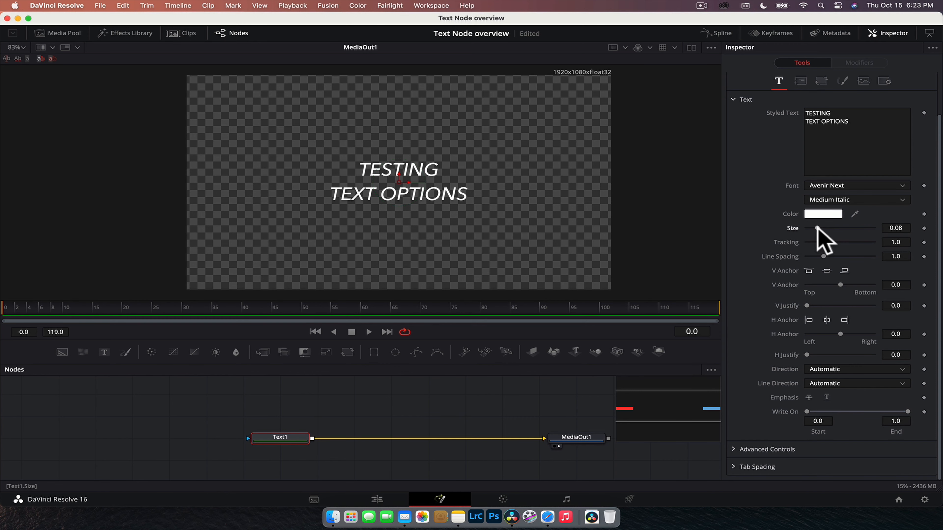
pyautogui.moveTo(816, 228); pyautogui.dragTo(852, 266)
pyautogui.click(819, 233)
pyautogui.click(819, 233)
# Try line spacings of about 2.27 and 2.0 on the text, and reset the line spacing to its default of 1.0
pyautogui.click(821, 247)
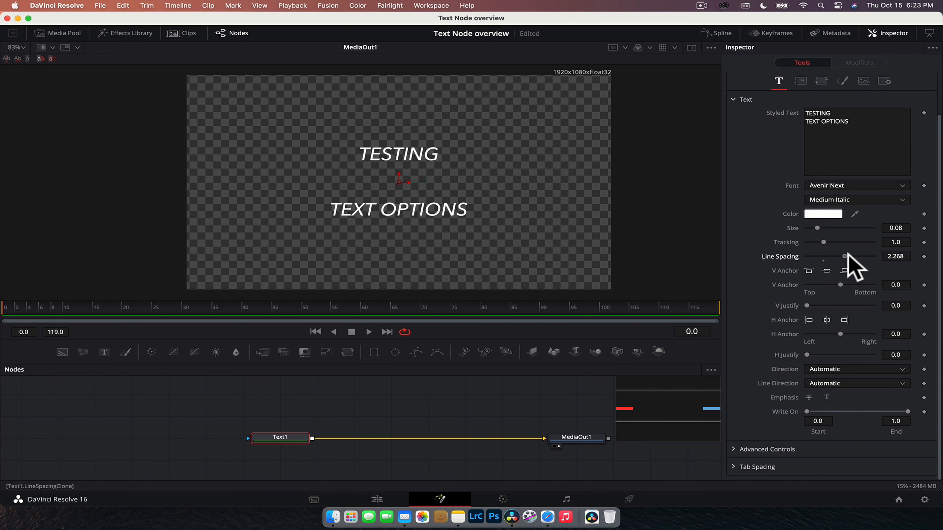
pyautogui.click(818, 261)
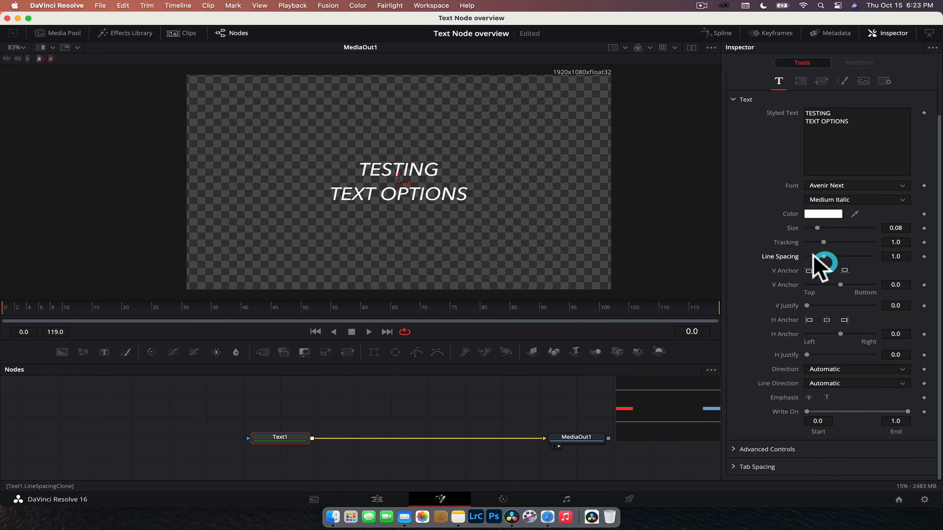
pyautogui.doubleClick(794, 257)
pyautogui.click(857, 257)
pyautogui.click(857, 257)
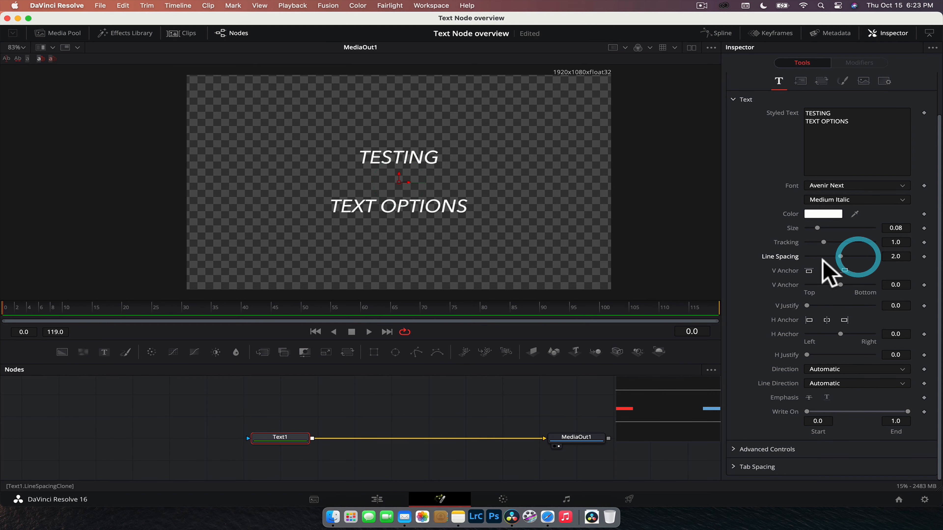
pyautogui.click(822, 258)
pyautogui.click(822, 259)
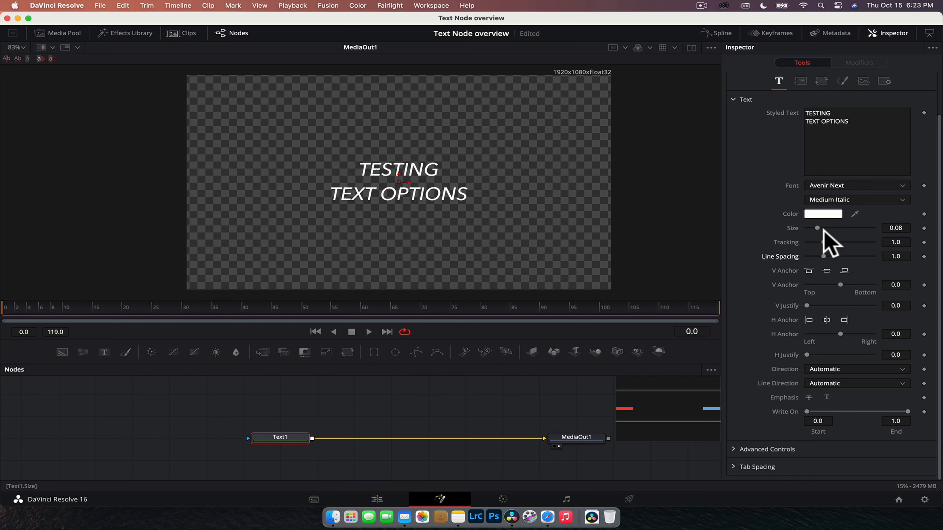
# Try text sizes of about 0.13 and 5.0, and reset the size to its default of 0.08
pyautogui.moveTo(821, 229); pyautogui.dragTo(828, 231)
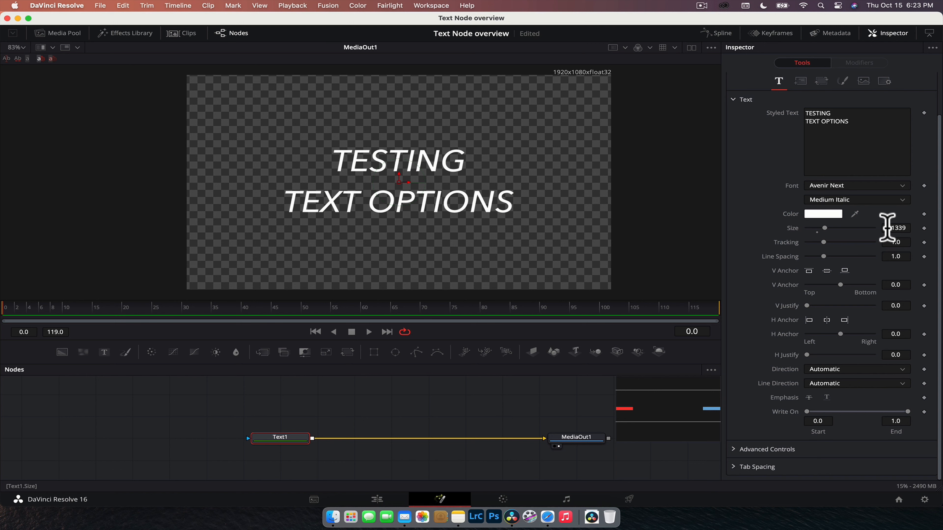
pyautogui.click(889, 227)
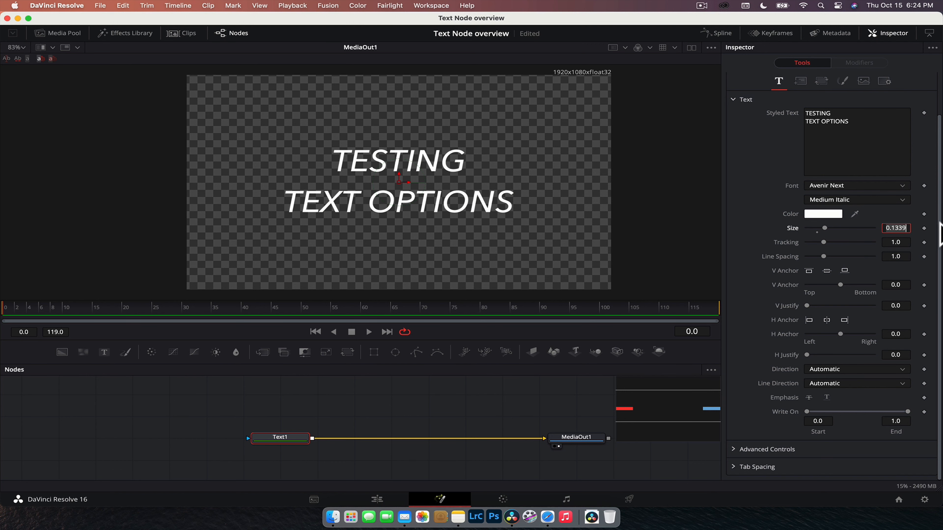
pyautogui.write('5')
pyautogui.press('Tab')
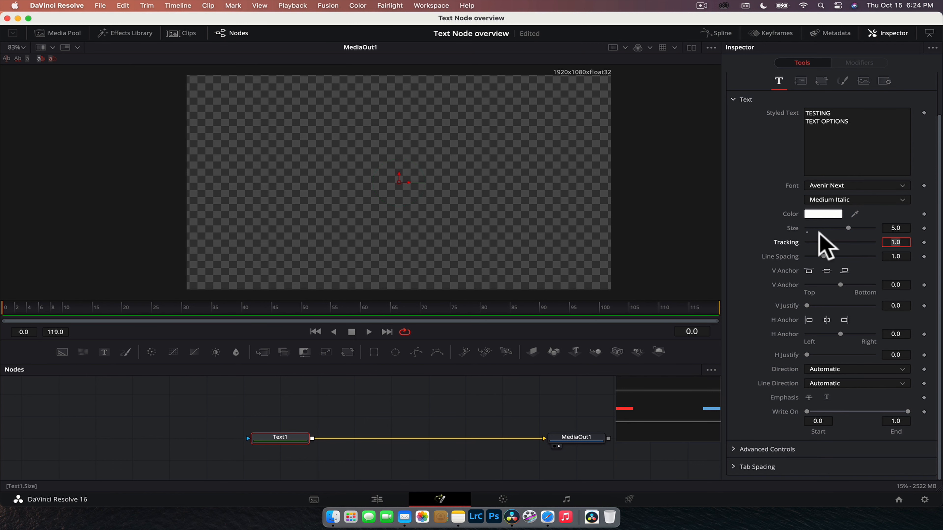
pyautogui.click(809, 229)
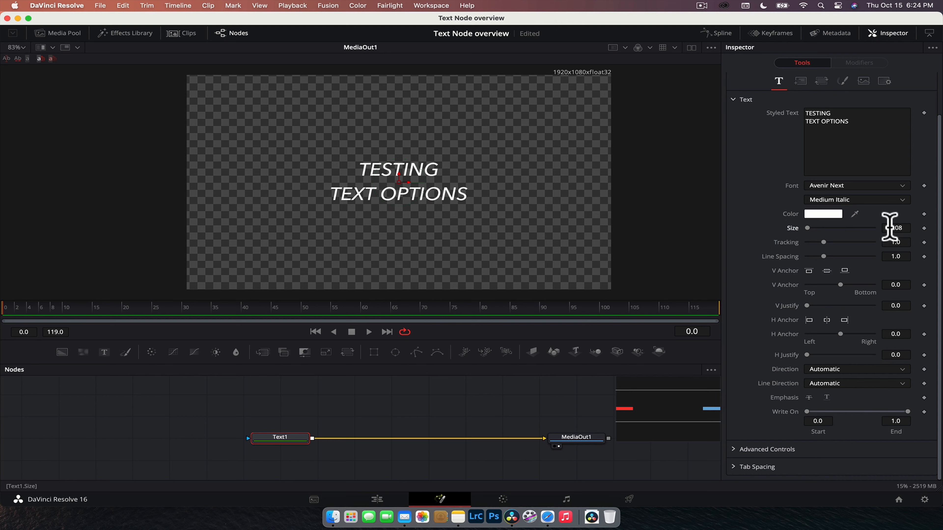
# Enlarge the text in fine increments to a size of 0.2025
pyautogui.moveTo(893, 228)
pyautogui.mouseDown()
pyautogui.moveTo(939, 228)
pyautogui.moveTo(874, 225)
pyautogui.mouseUp()
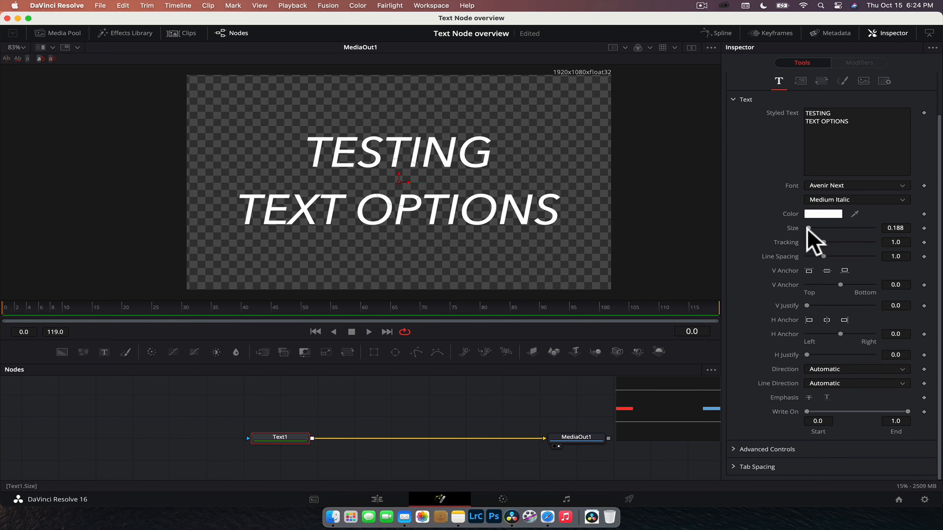
pyautogui.click(809, 228)
pyautogui.moveTo(809, 228); pyautogui.dragTo(808, 229)
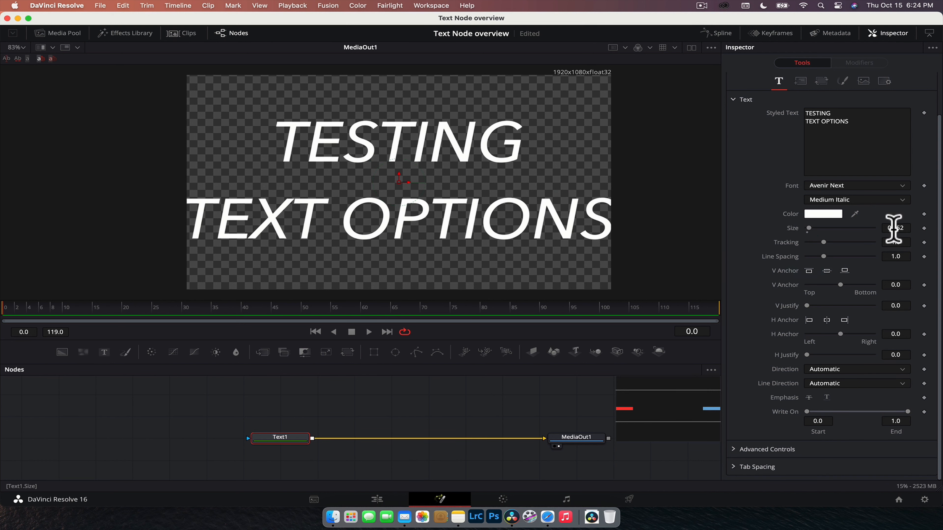
pyautogui.moveTo(892, 230); pyautogui.dragTo(898, 231)
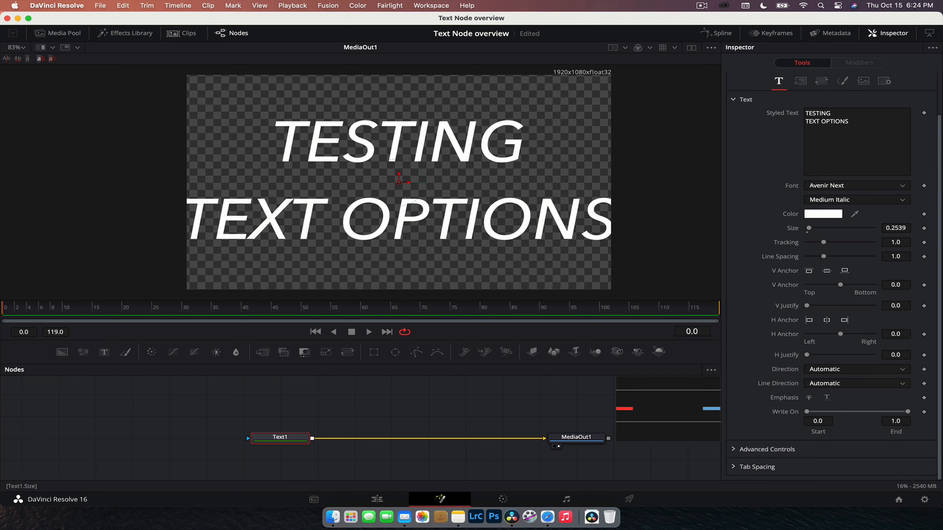
pyautogui.moveTo(898, 230)
pyautogui.mouseDown()
pyautogui.moveTo(889, 230)
pyautogui.moveTo(899, 231)
pyautogui.mouseUp()
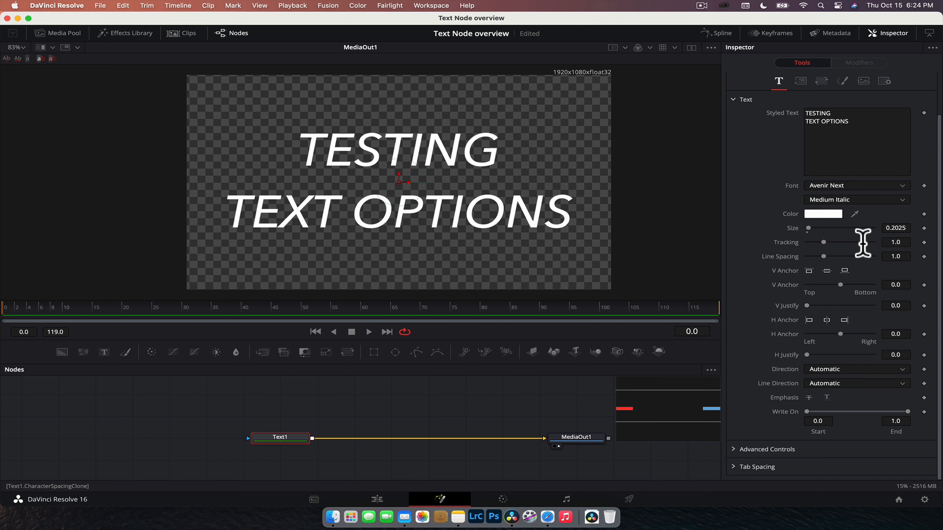
# Try a wide tracking of about 1.6, tighten it to 0.969, and reduce the line spacing to 0.584
pyautogui.moveTo(824, 242); pyautogui.dragTo(834, 242)
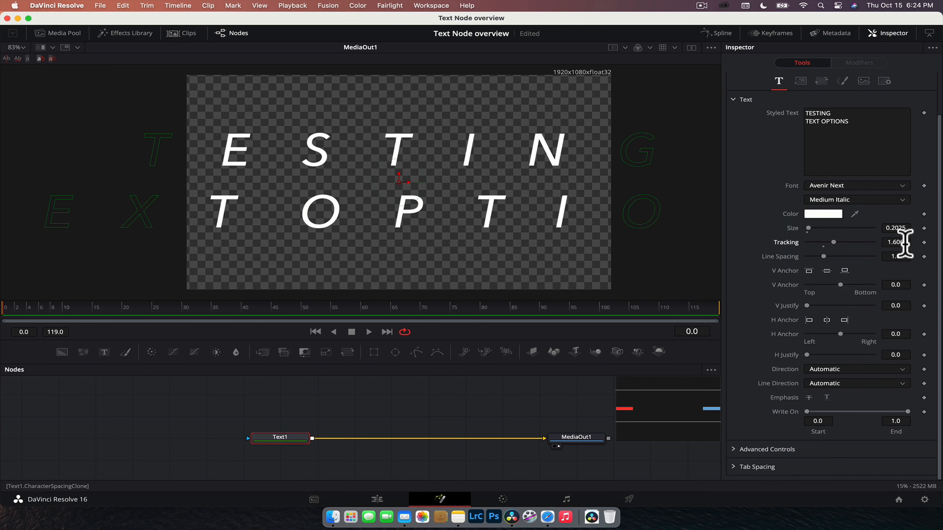
pyautogui.moveTo(903, 244); pyautogui.dragTo(561, 244)
pyautogui.moveTo(892, 244); pyautogui.dragTo(896, 243)
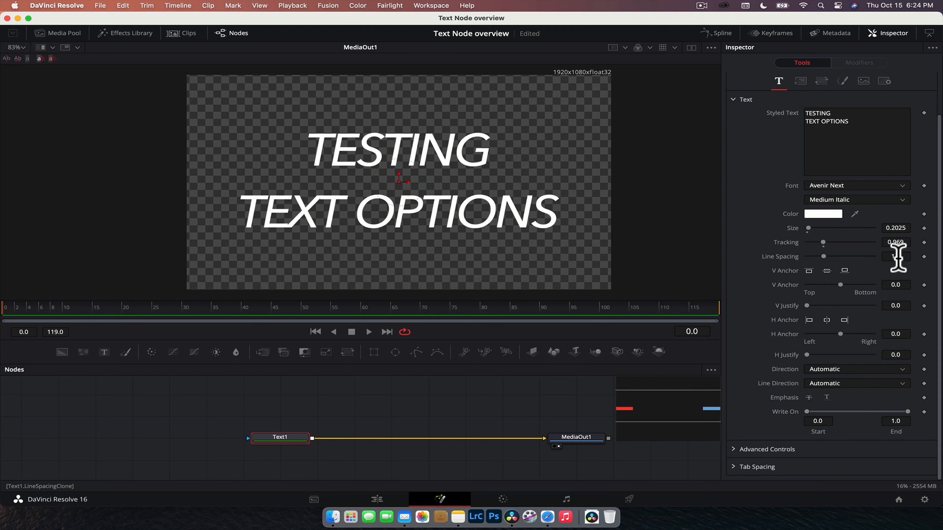
pyautogui.moveTo(898, 258); pyautogui.dragTo(820, 258)
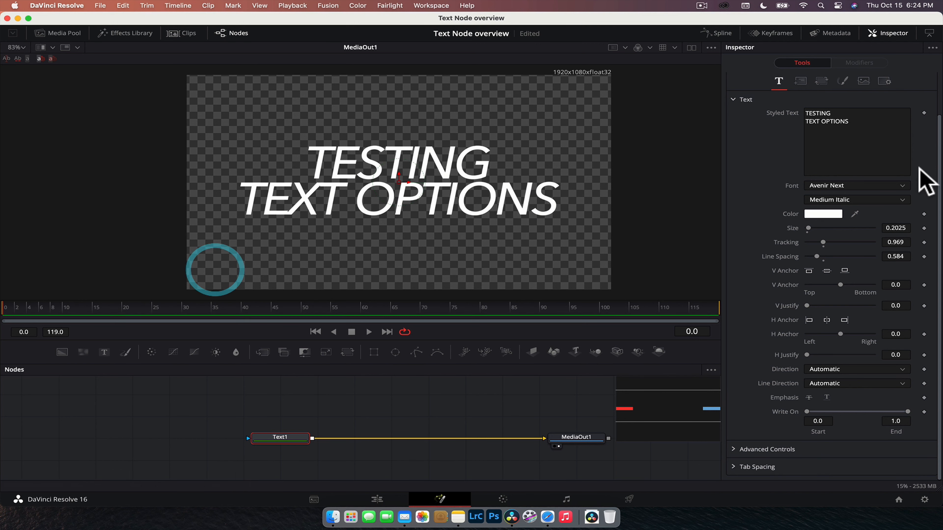
# Add a third line reading "TEST" to the styled text and delete it again
pyautogui.click(862, 147)
pyautogui.write('TEST')
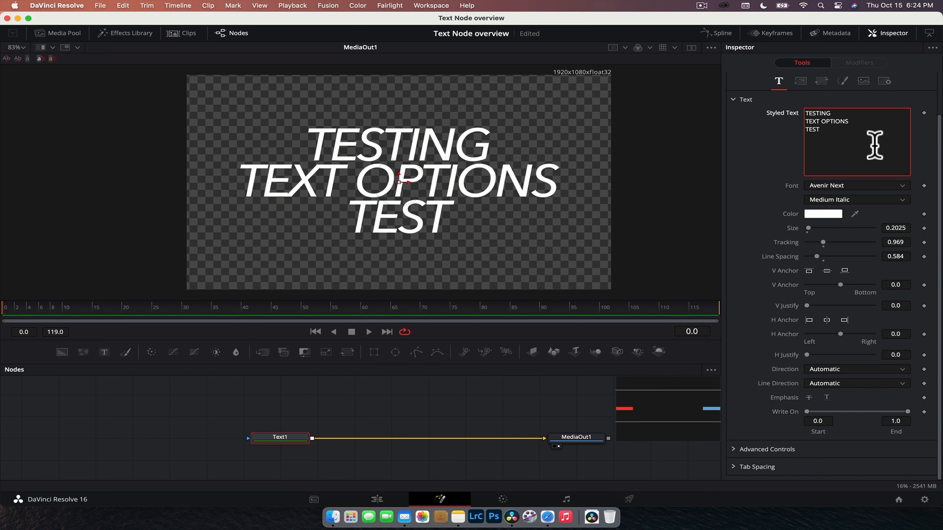
pyautogui.press('BackSpace')
pyautogui.press('BackSpace')
pyautogui.press('BackSpace')
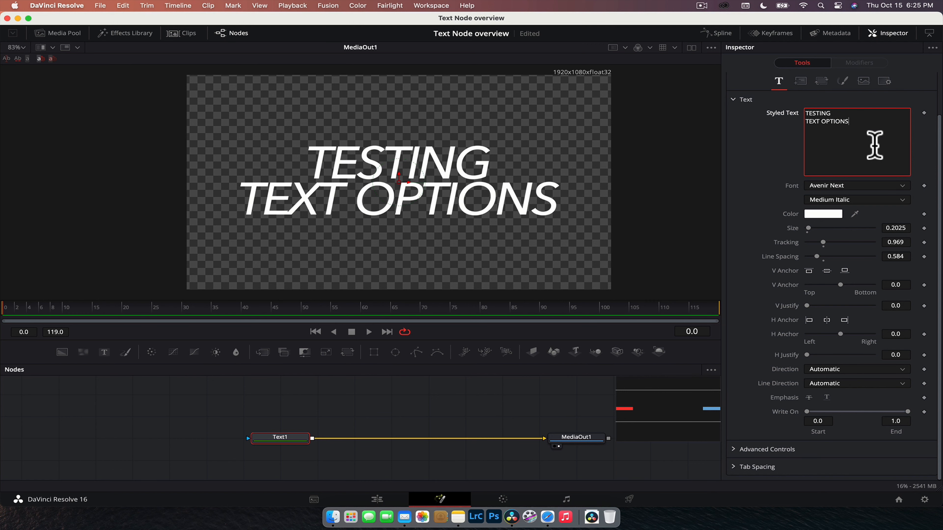
# Set the text's tracking to 0.981
pyautogui.click(892, 244)
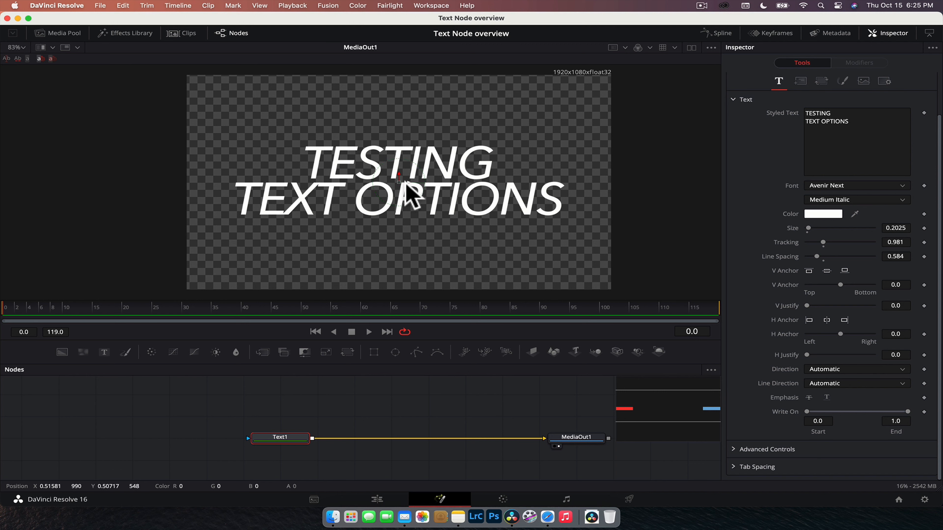
pyautogui.moveTo(399, 173); pyautogui.dragTo(400, 175)
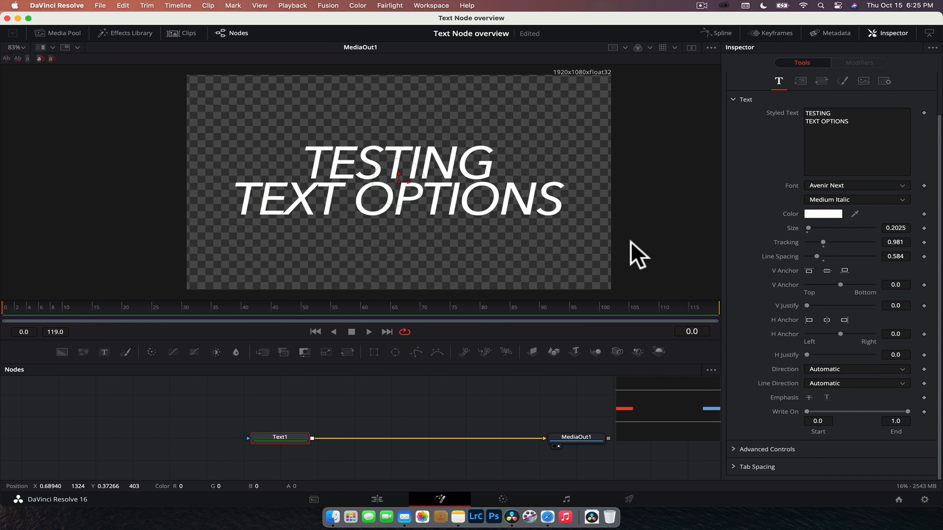
# Set the text's vertical anchor to top, try moving the text upward, undo the move, and test resizing it from that anchor
pyautogui.click(810, 272)
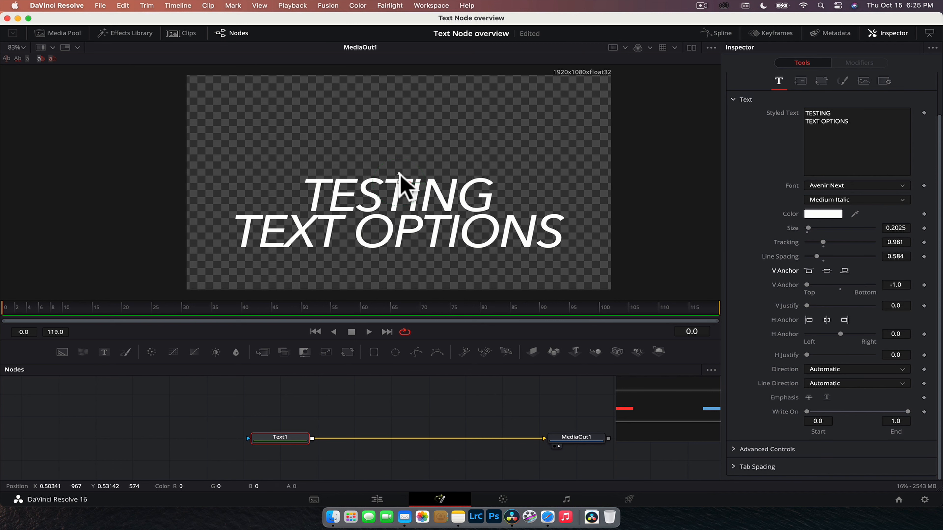
pyautogui.moveTo(399, 174); pyautogui.dragTo(400, 124)
pyautogui.press('super+z')
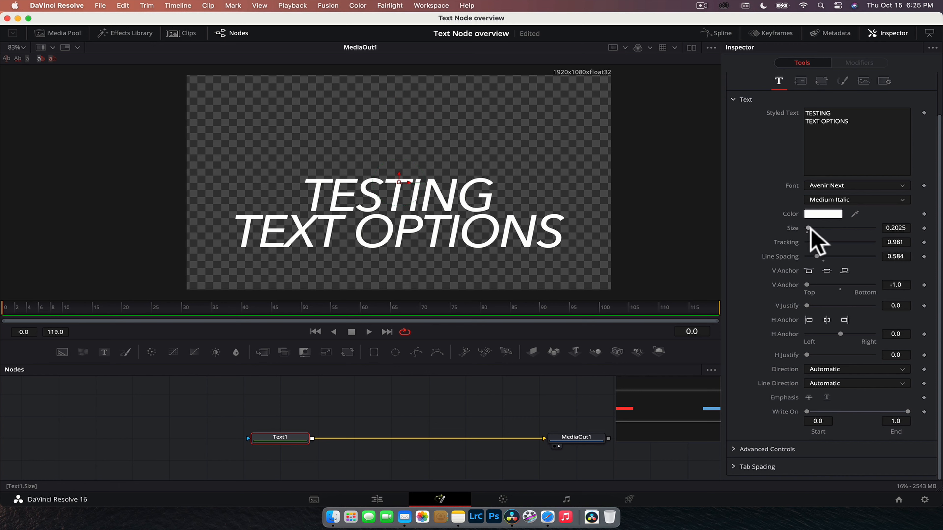
pyautogui.moveTo(811, 231)
pyautogui.mouseDown()
pyautogui.moveTo(820, 236)
pyautogui.moveTo(797, 236)
pyautogui.moveTo(811, 230)
pyautogui.mouseUp()
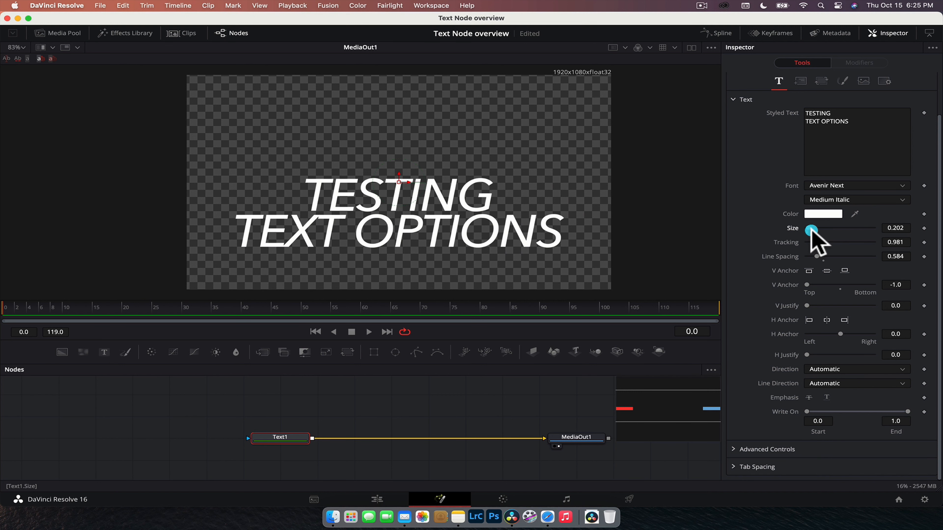
# Set the text's vertical anchor to center and its size to 0.195
pyautogui.click(827, 271)
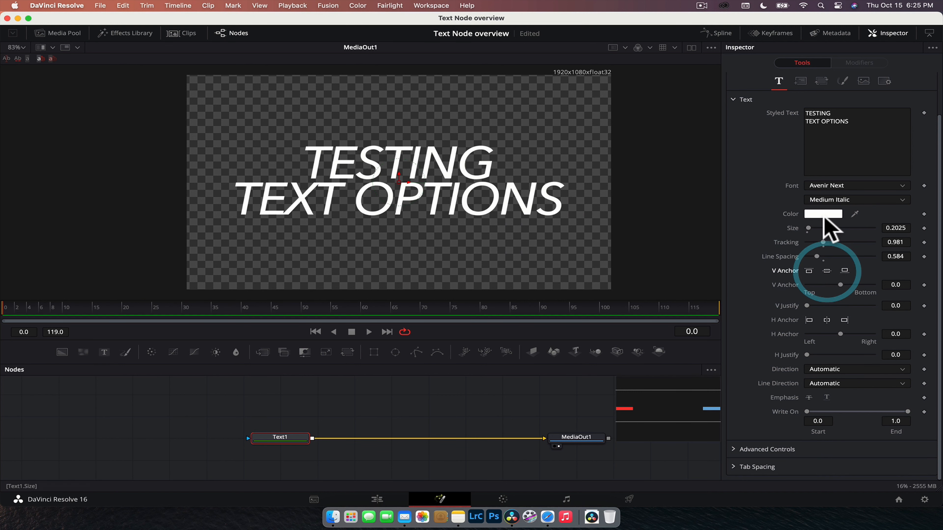
pyautogui.moveTo(891, 228)
pyautogui.mouseDown()
pyautogui.moveTo(774, 230)
pyautogui.moveTo(901, 231)
pyautogui.mouseUp()
# Try the bottom vertical anchor on the text and return the anchor to center
pyautogui.click(844, 271)
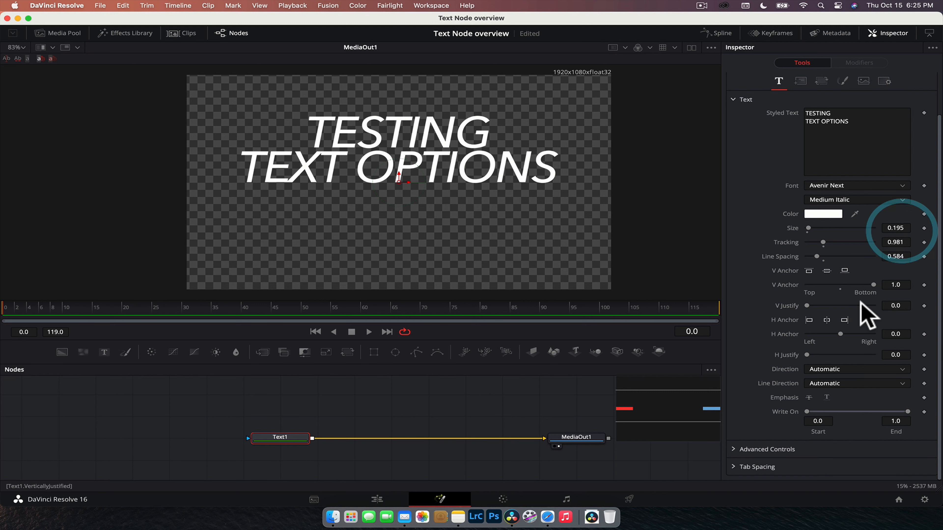
pyautogui.click(827, 271)
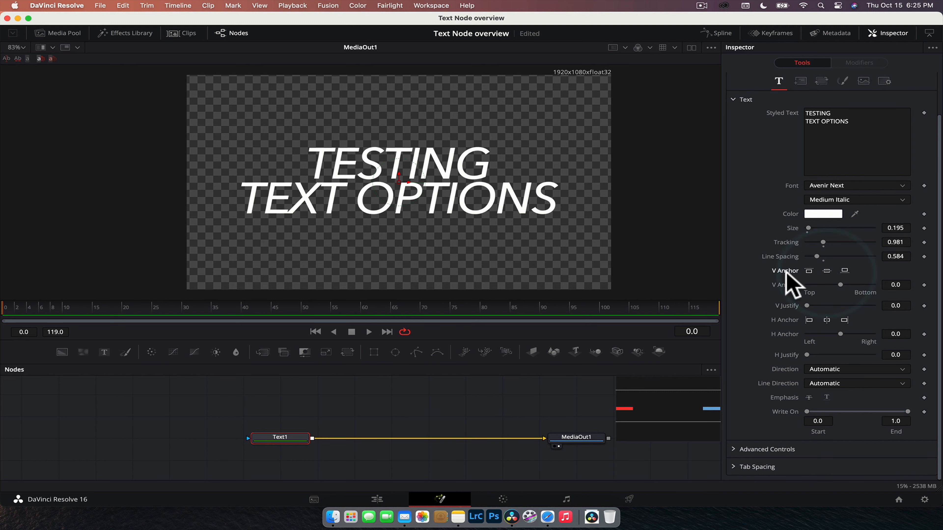
pyautogui.click(784, 273)
# Set the text's horizontal anchor to left, test resizing it from there, and set the vertical anchor to top
pyautogui.click(808, 319)
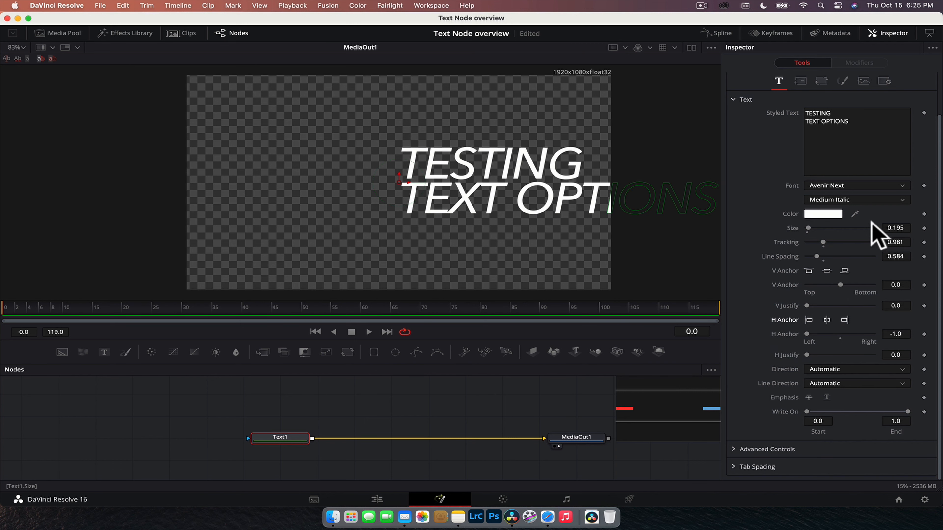
pyautogui.moveTo(895, 227)
pyautogui.mouseDown()
pyautogui.moveTo(874, 227)
pyautogui.moveTo(900, 227)
pyautogui.mouseUp()
pyautogui.click(809, 271)
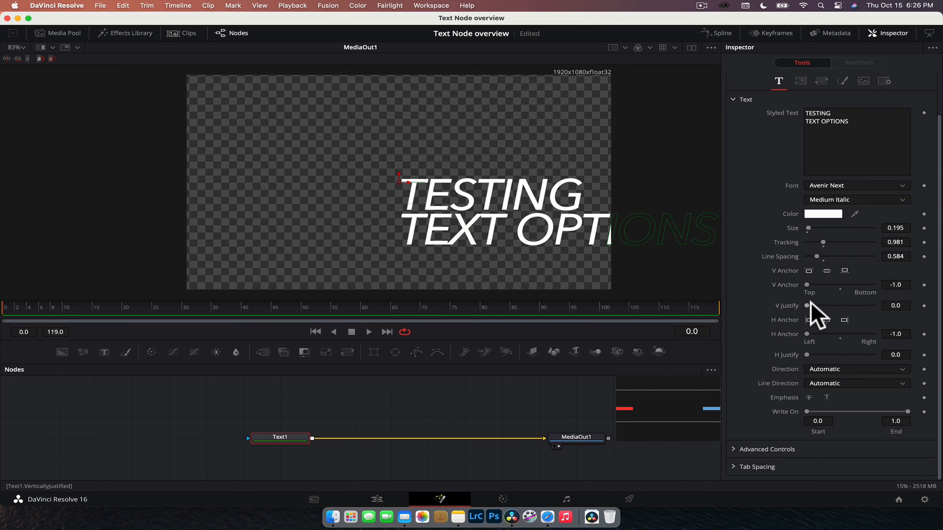
# Set both the horizontal and vertical anchors of the text to center
pyautogui.click(787, 273)
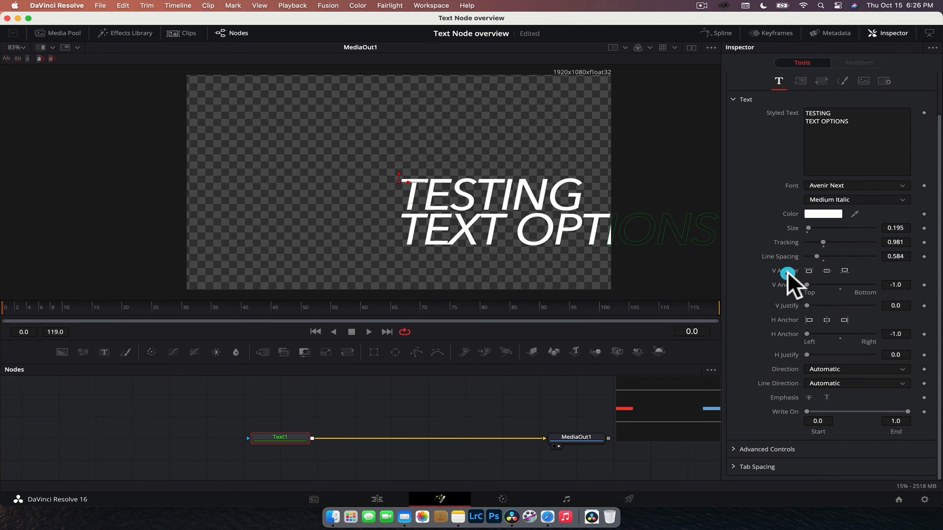
pyautogui.click(781, 320)
pyautogui.click(826, 320)
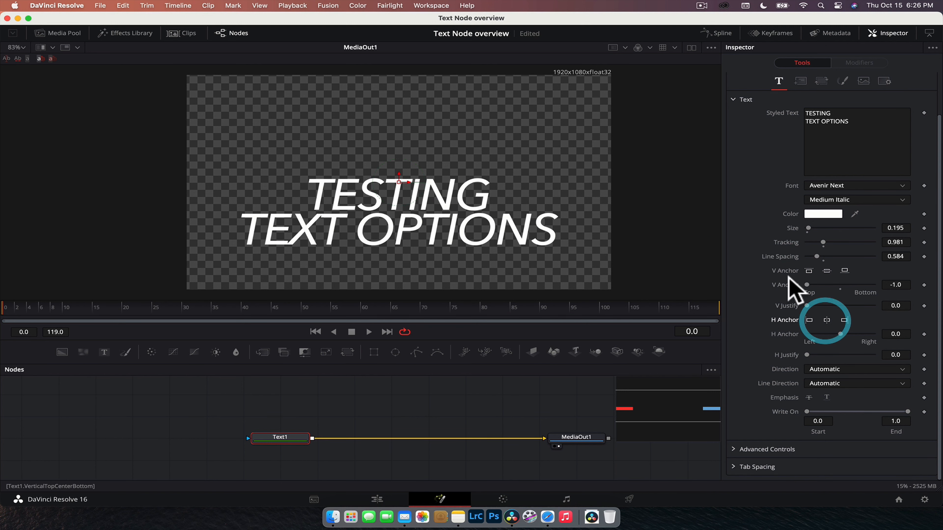
pyautogui.click(827, 271)
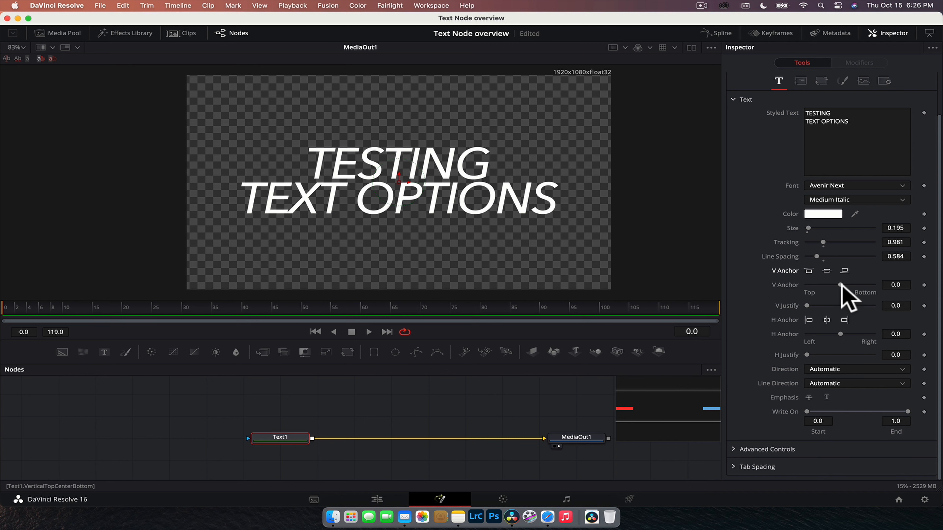
# Try shifting the text's vertical anchor toward top and bottom, and restore it to 0.0
pyautogui.moveTo(840, 285); pyautogui.dragTo(821, 293)
pyautogui.press('super+z')
pyautogui.moveTo(839, 283); pyautogui.dragTo(863, 286)
pyautogui.click(840, 289)
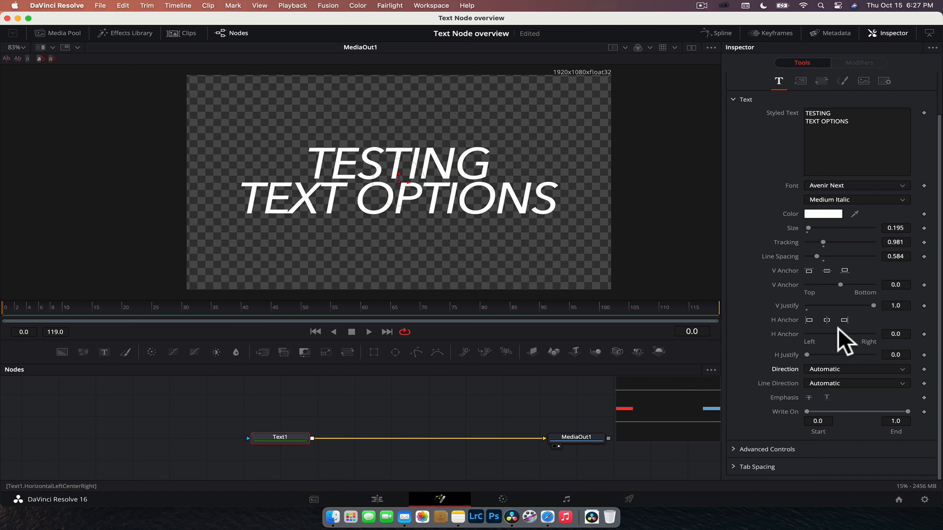
# Try raising the text's horizontal justification to 0.142 and return it to 0.0
pyautogui.click(816, 355)
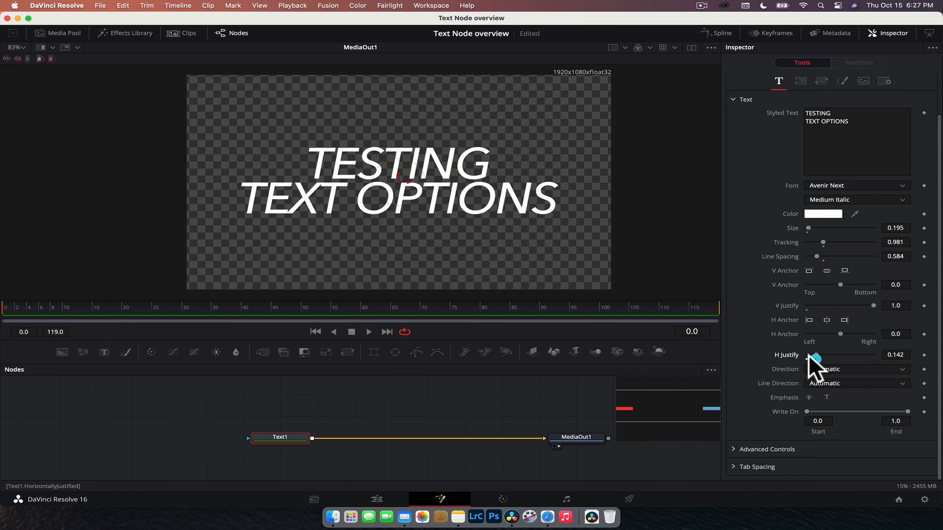
pyautogui.click(811, 357)
pyautogui.click(807, 357)
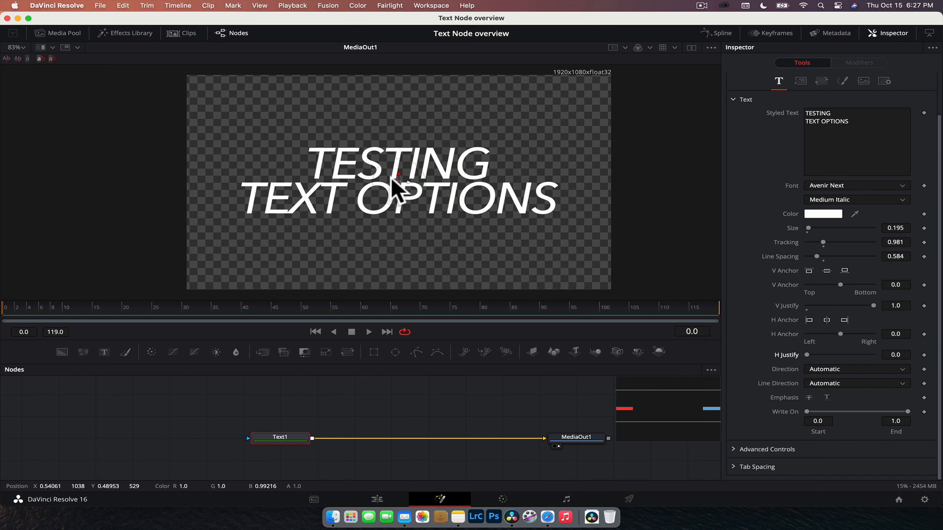
# Try the Right to Left and Top Down directions on the text
pyautogui.click(829, 369)
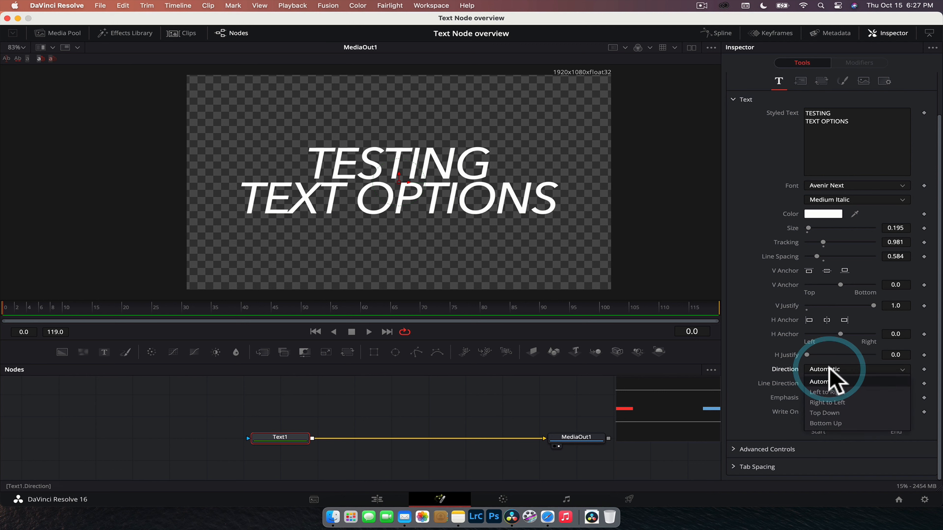
pyautogui.click(833, 402)
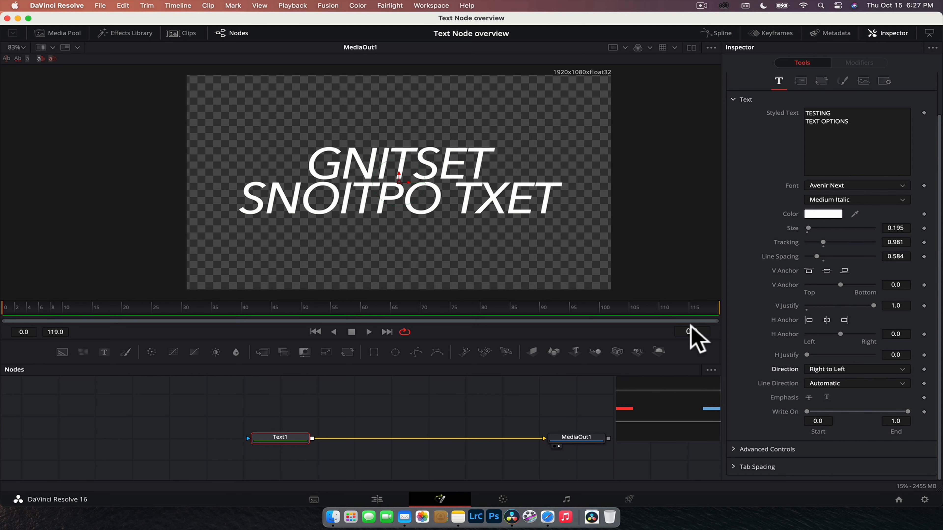
pyautogui.click(831, 370)
pyautogui.click(831, 414)
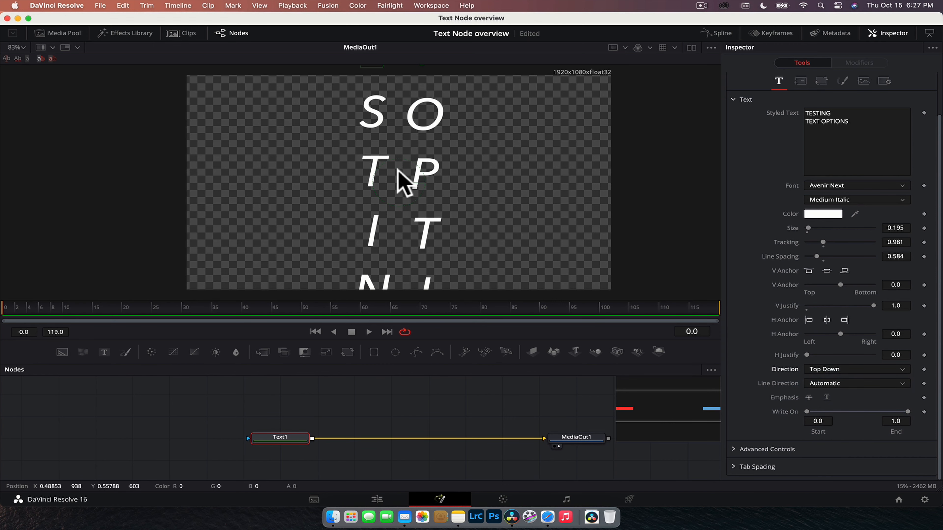
pyautogui.scroll(-5, 438, 199)
pyautogui.scroll(1, 438, 201)
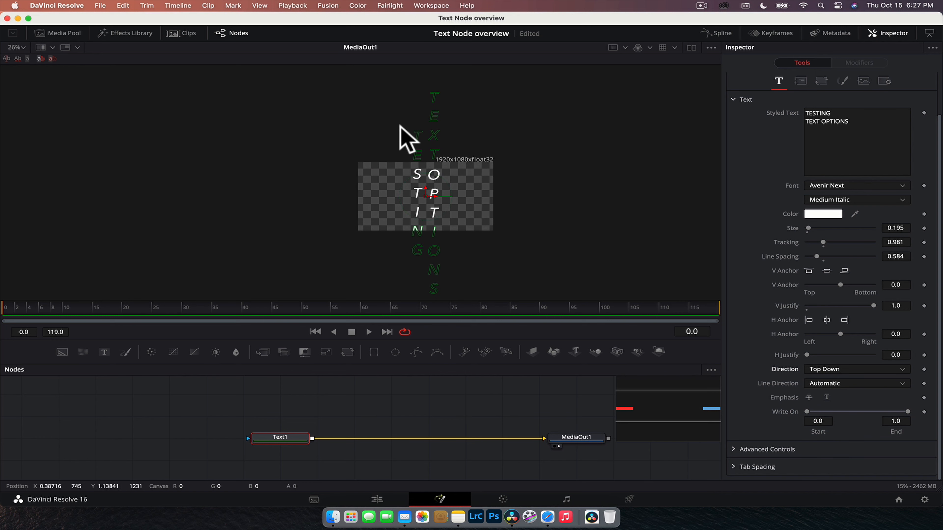
# Try the Bottom Up text direction, and set the direction to Left to Right
pyautogui.click(850, 370)
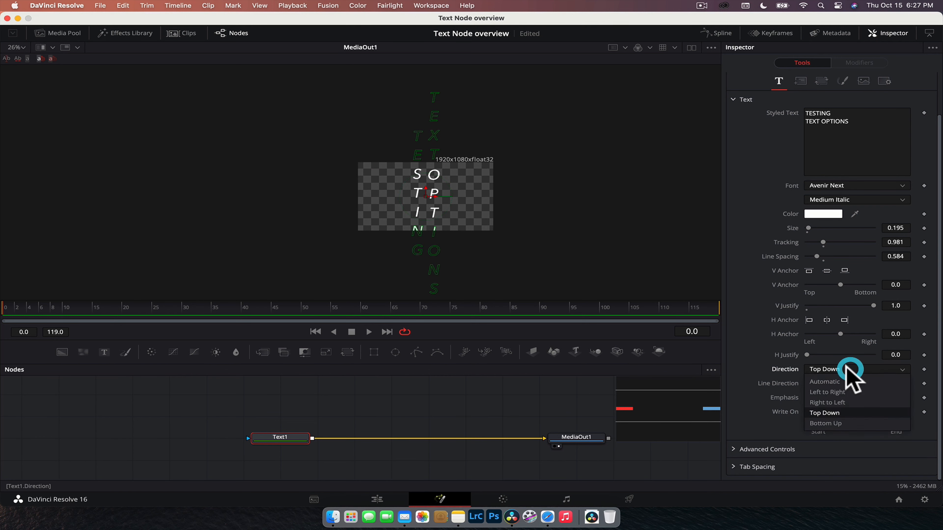
pyautogui.click(846, 428)
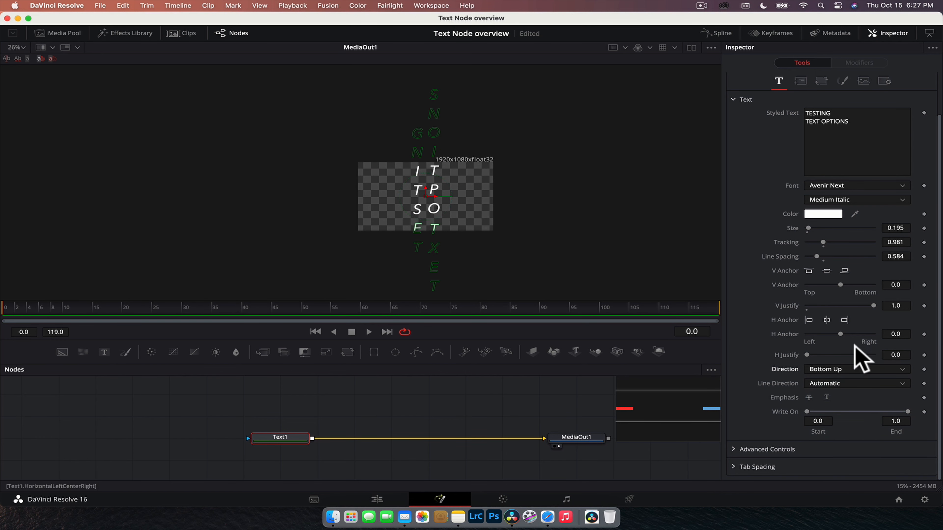
pyautogui.click(852, 369)
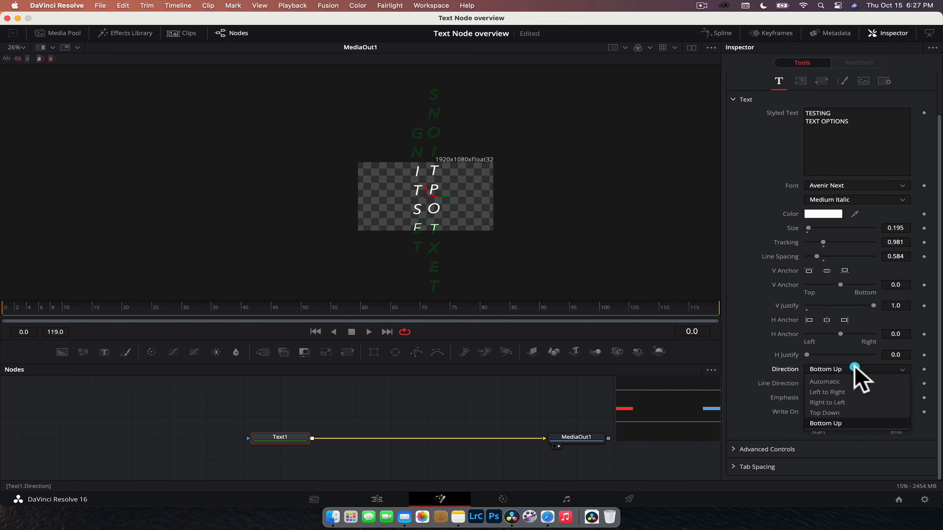
pyautogui.click(855, 390)
pyautogui.scroll(3, 514, 206)
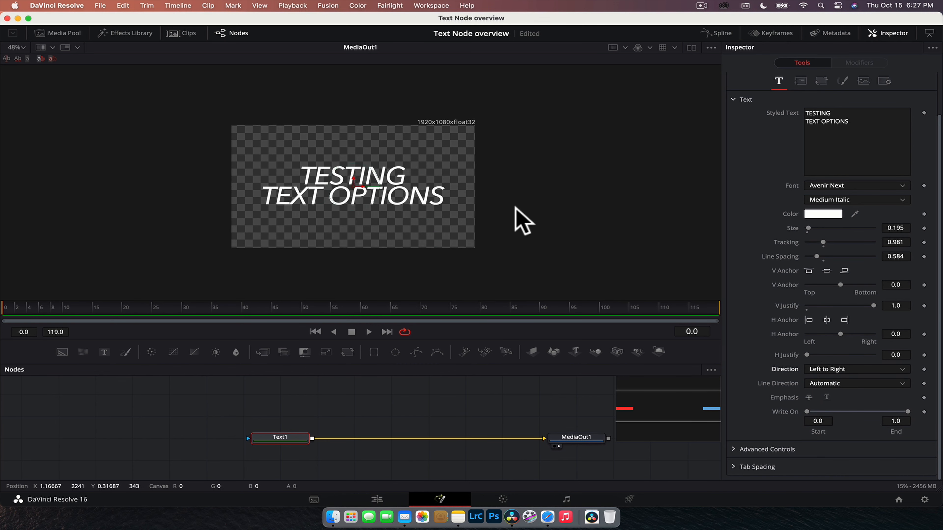
pyautogui.hscroll(-5, 500, 219)
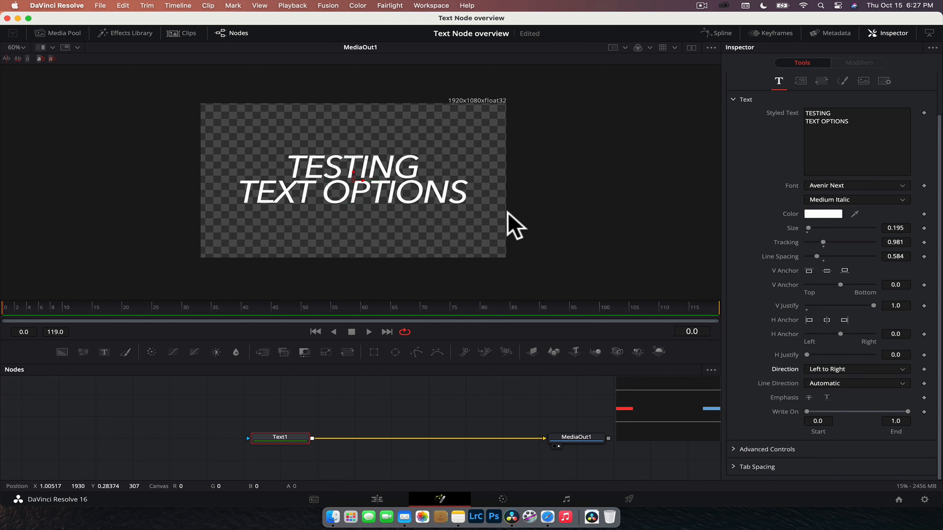
# Try the Top-Down or Left-Right and Down-Up or Right-Left line directions, and return the setting to Automatic
pyautogui.click(877, 383)
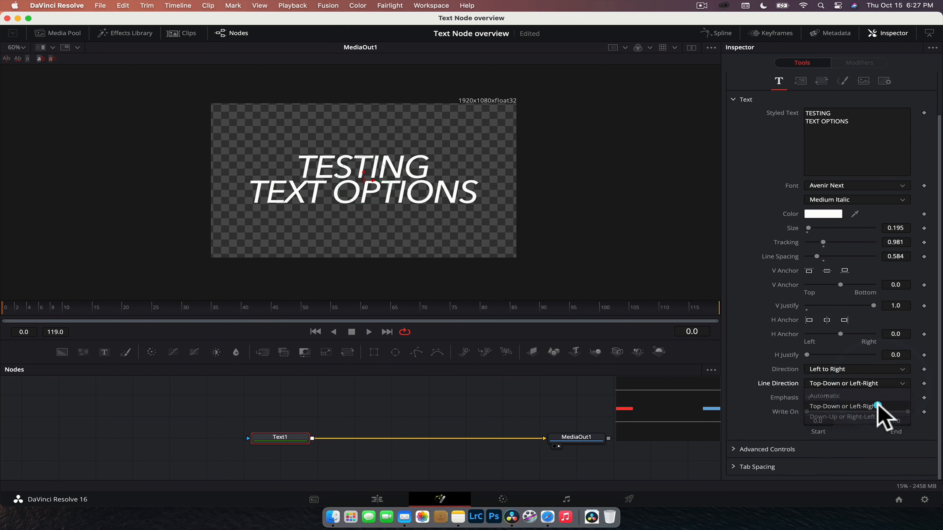
pyautogui.click(874, 401)
pyautogui.click(856, 384)
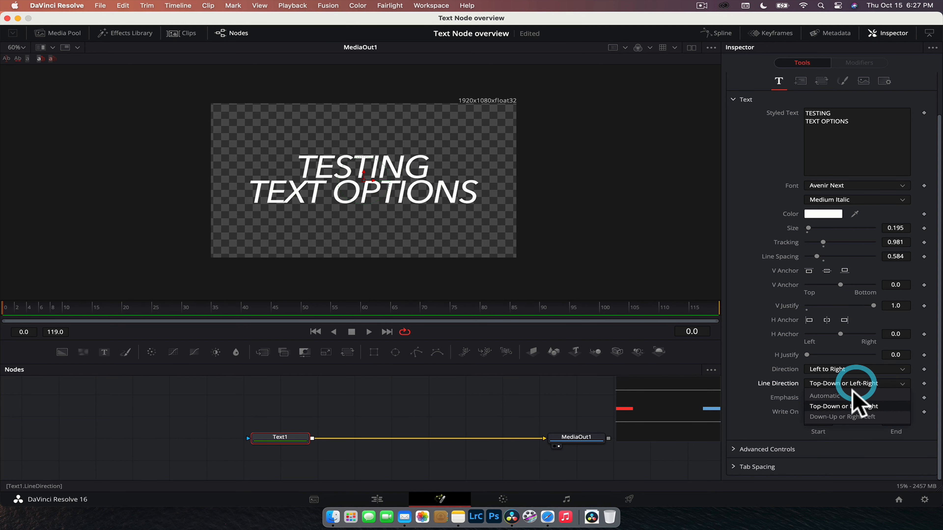
pyautogui.click(856, 417)
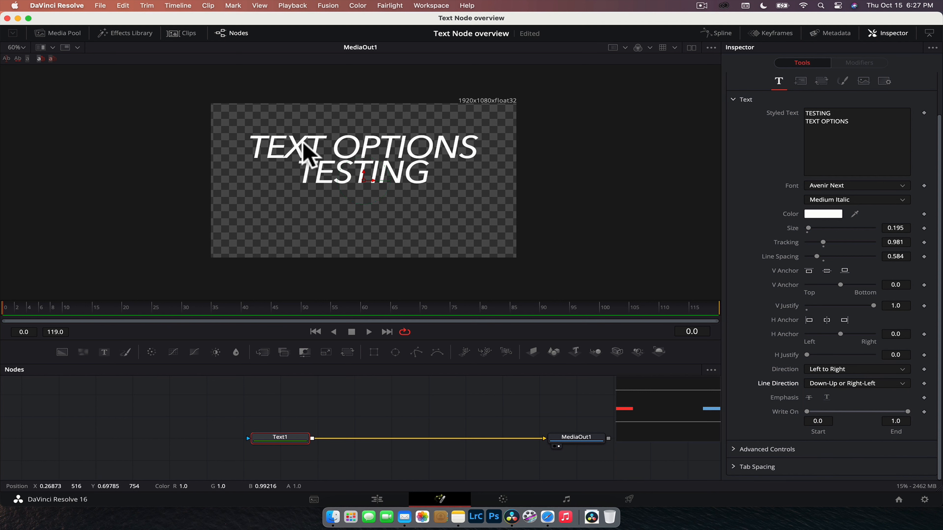
pyautogui.click(867, 385)
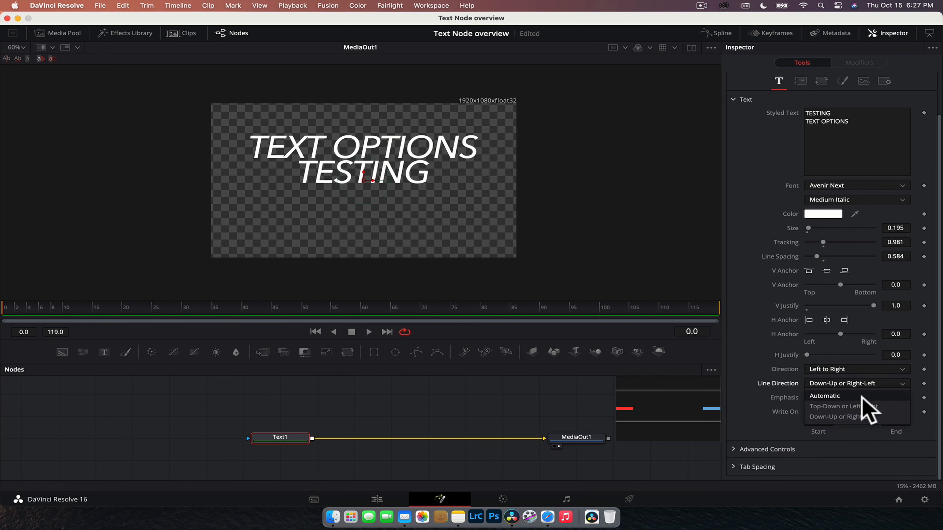
pyautogui.click(862, 396)
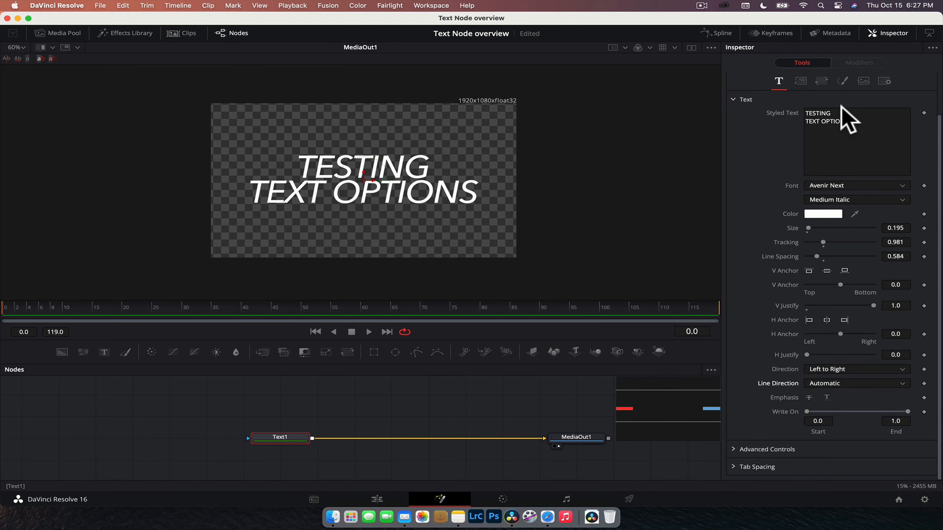
# Try the underline and strikeout emphasis on the text, turning each one off again
pyautogui.moveTo(860, 121); pyautogui.dragTo(798, 107)
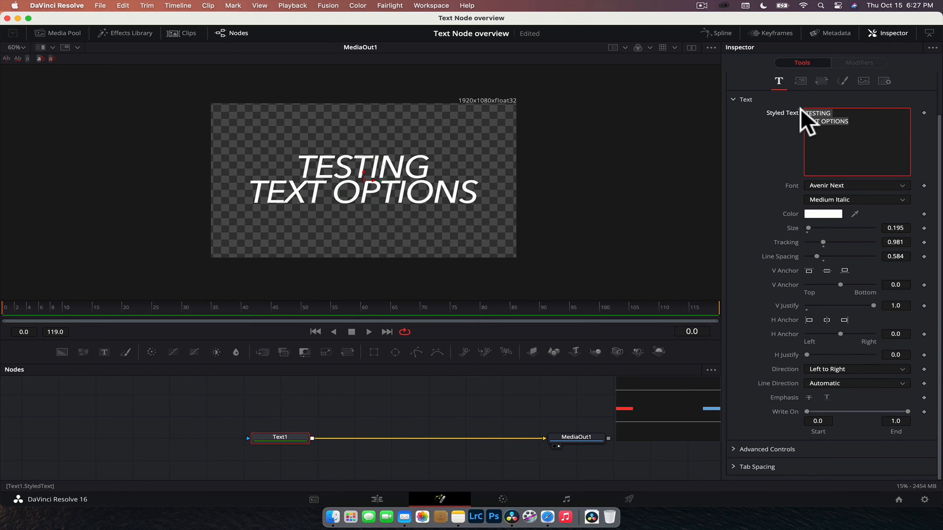
pyautogui.click(830, 134)
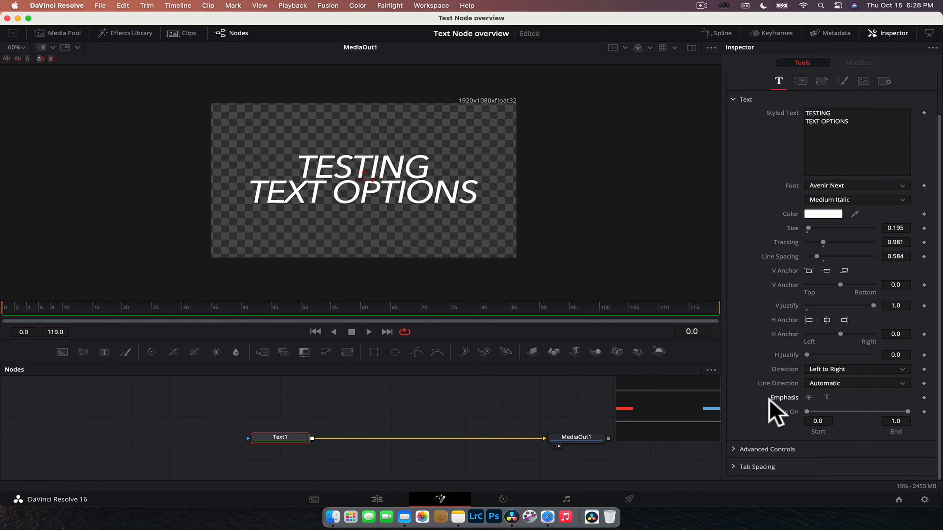
pyautogui.click(828, 398)
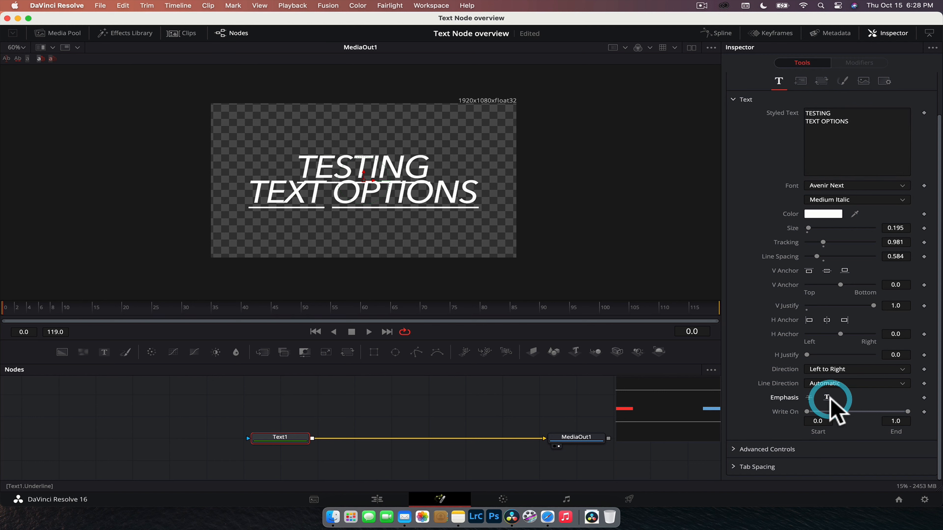
pyautogui.click(829, 399)
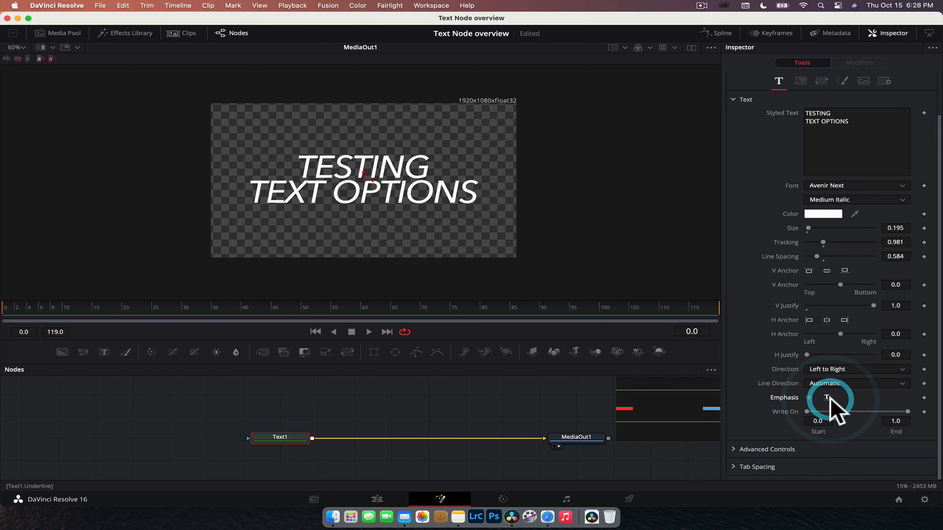
pyautogui.click(810, 397)
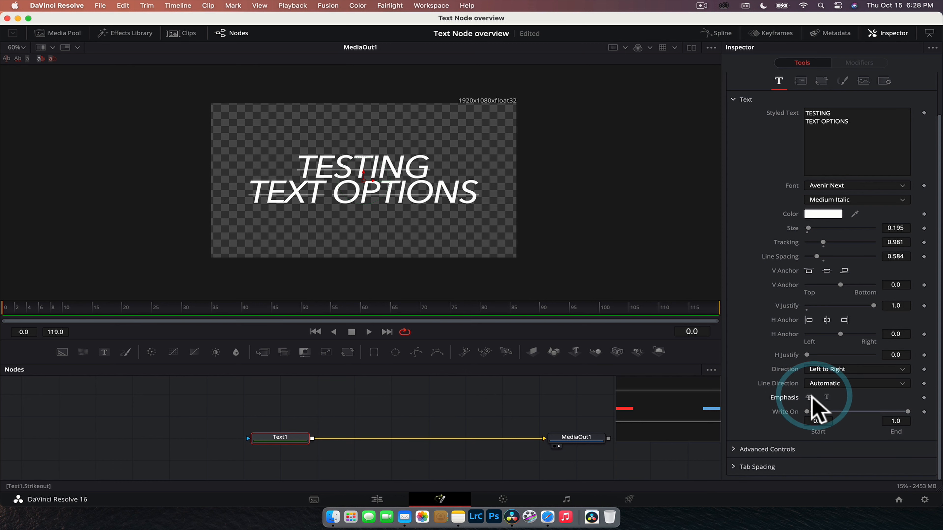
pyautogui.click(813, 397)
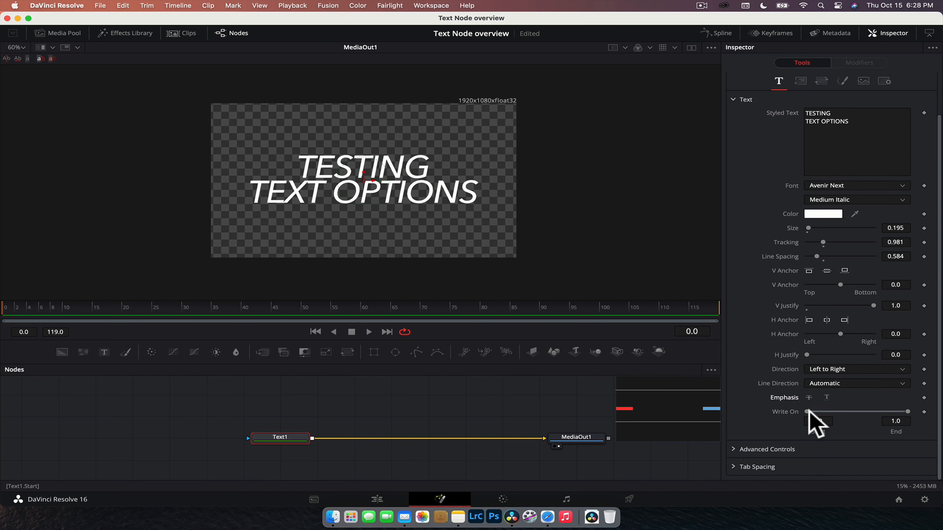
# Test the Write On range by shifting its start and end, and restore them to 0.0 and 1.0
pyautogui.moveTo(810, 409)
pyautogui.mouseDown()
pyautogui.moveTo(892, 406)
pyautogui.moveTo(795, 410)
pyautogui.mouseUp()
pyautogui.click(898, 409)
pyautogui.moveTo(908, 411)
pyautogui.mouseDown()
pyautogui.moveTo(858, 412)
pyautogui.moveTo(916, 413)
pyautogui.mouseUp()
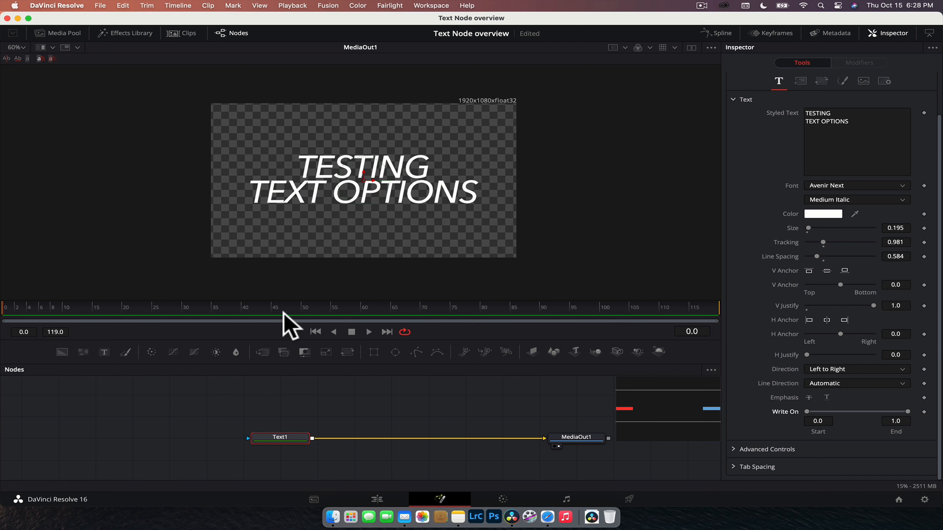
# Animate Write On with a keyframe at frame 23 and a start value of 1.0 at frame 76
pyautogui.click(138, 311)
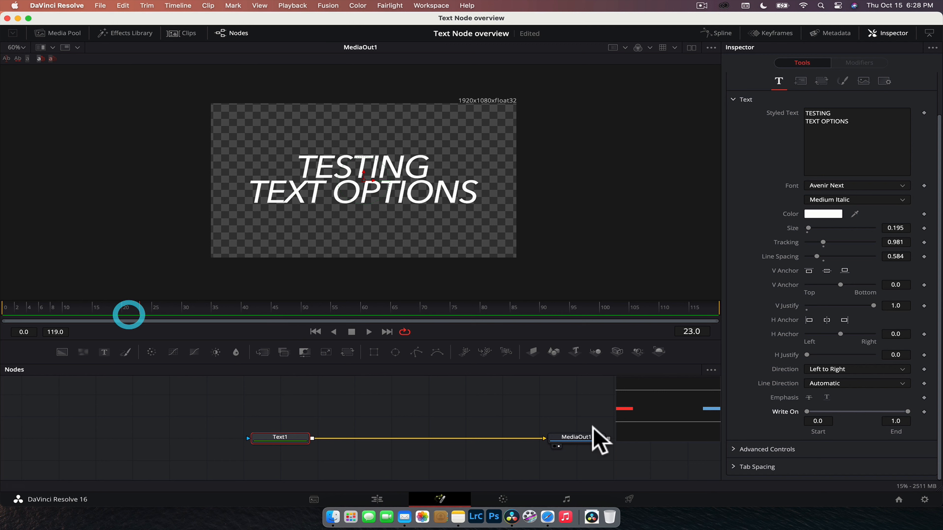
pyautogui.click(924, 411)
pyautogui.click(456, 308)
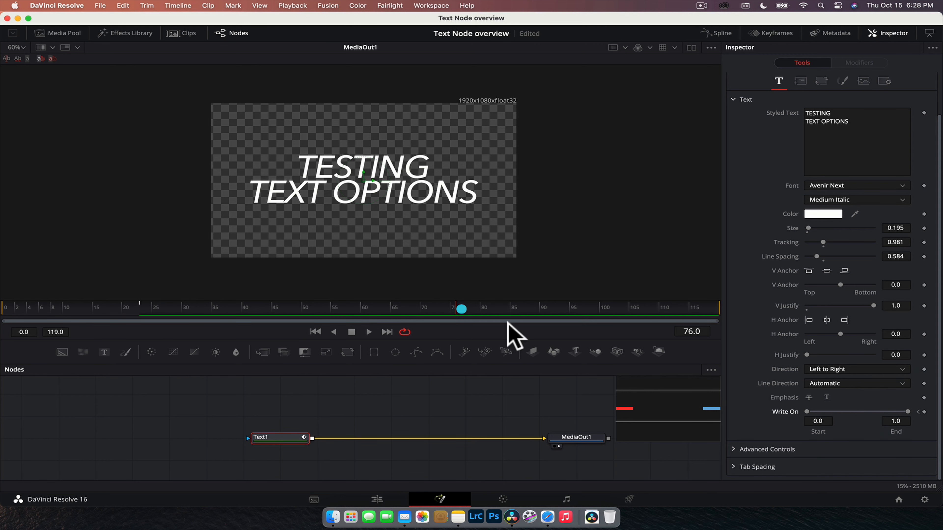
pyautogui.moveTo(807, 411); pyautogui.dragTo(936, 415)
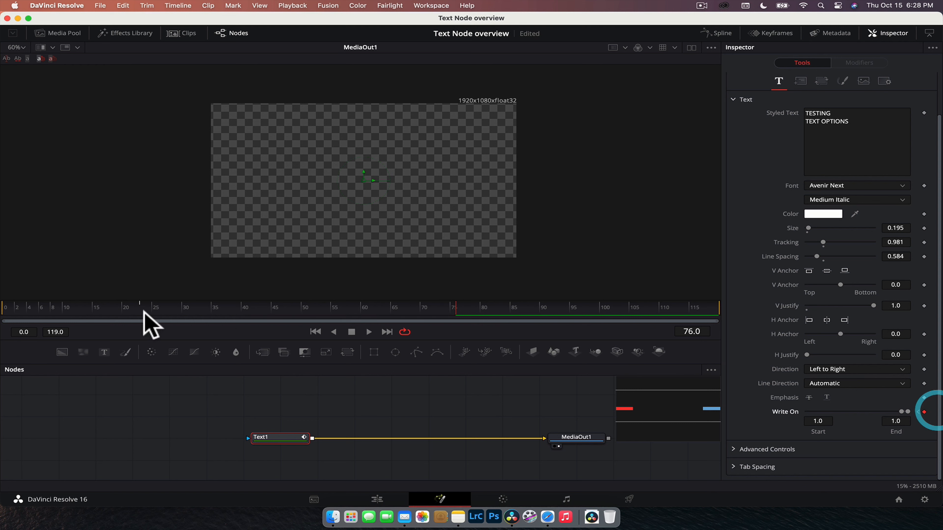
# Play back the Write On animation from around frame 23, stop it, and return to frame 1
pyautogui.click(134, 310)
pyautogui.press('space')
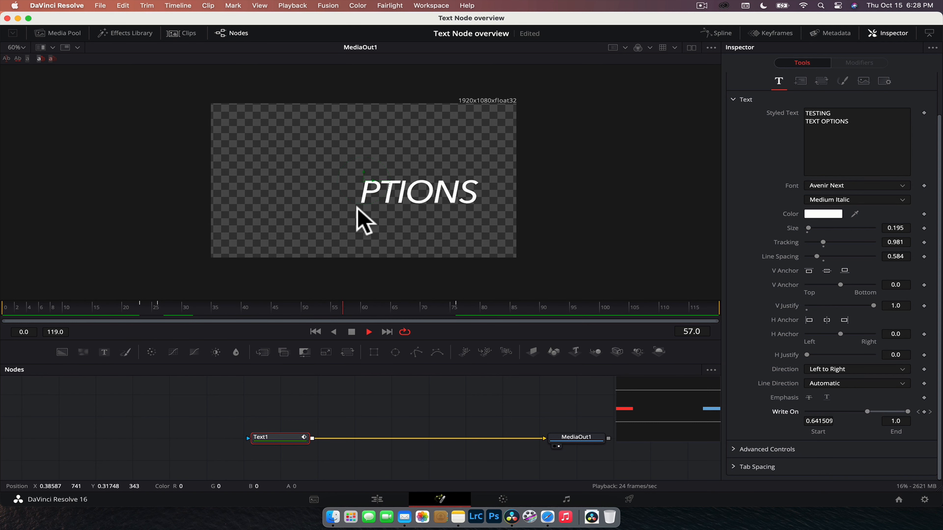
pyautogui.press('space')
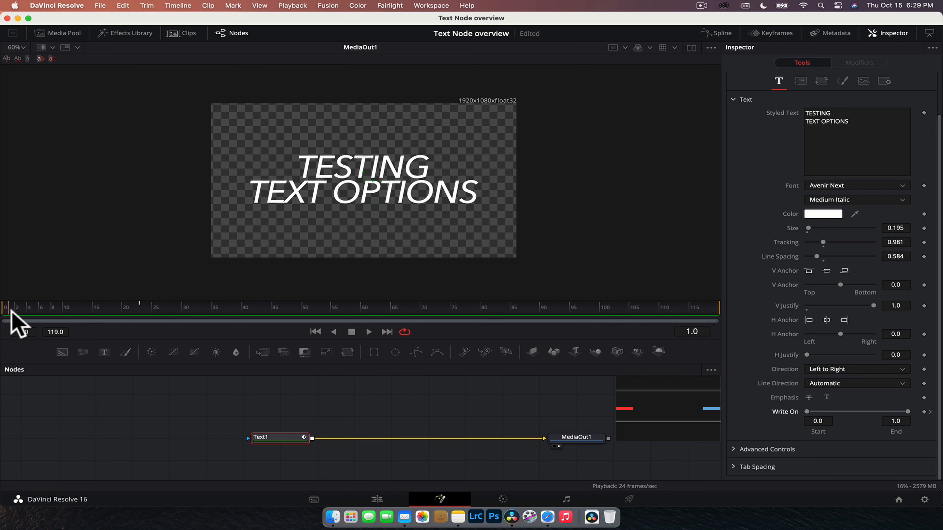
pyautogui.click(11, 309)
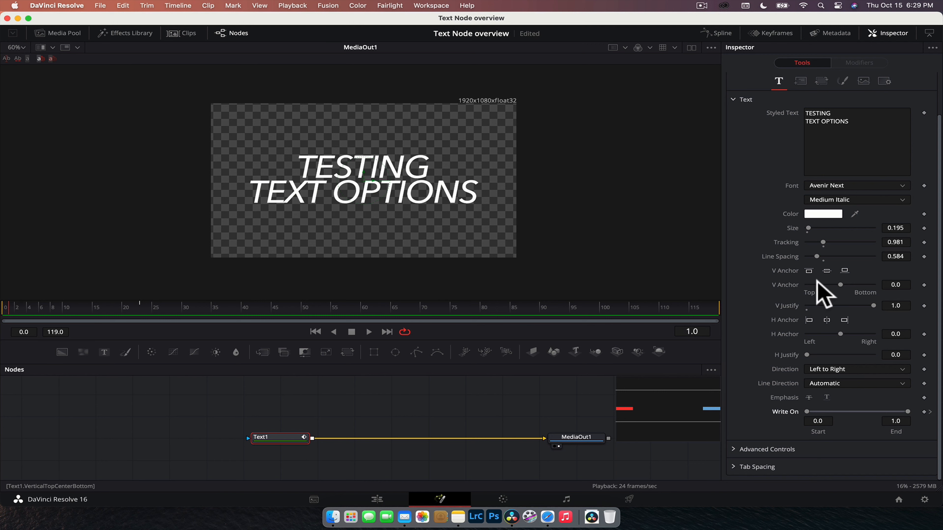
# Try the Force Monospaced advanced control at 1.0 on the text and return it to 0.0
pyautogui.click(733, 449)
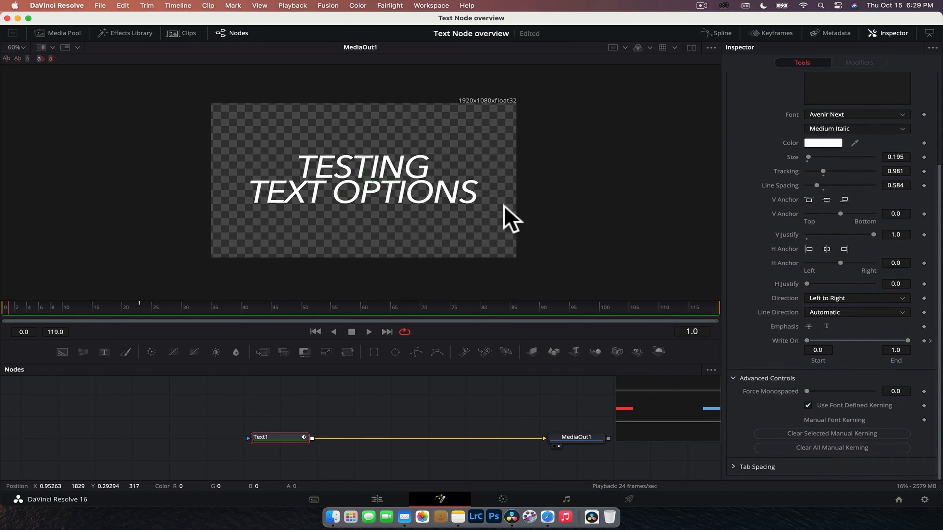
pyautogui.scroll(5, 421, 184)
pyautogui.moveTo(412, 178); pyautogui.dragTo(459, 194)
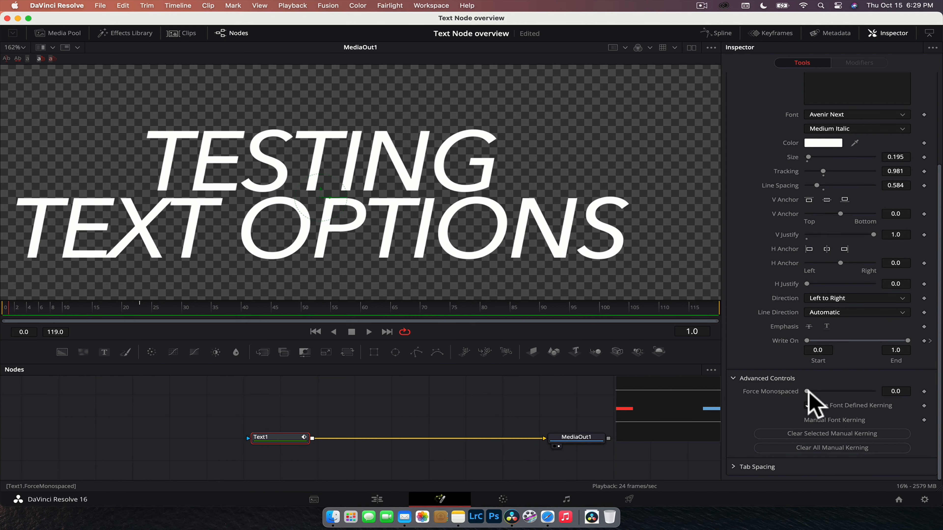
pyautogui.moveTo(807, 391); pyautogui.dragTo(932, 381)
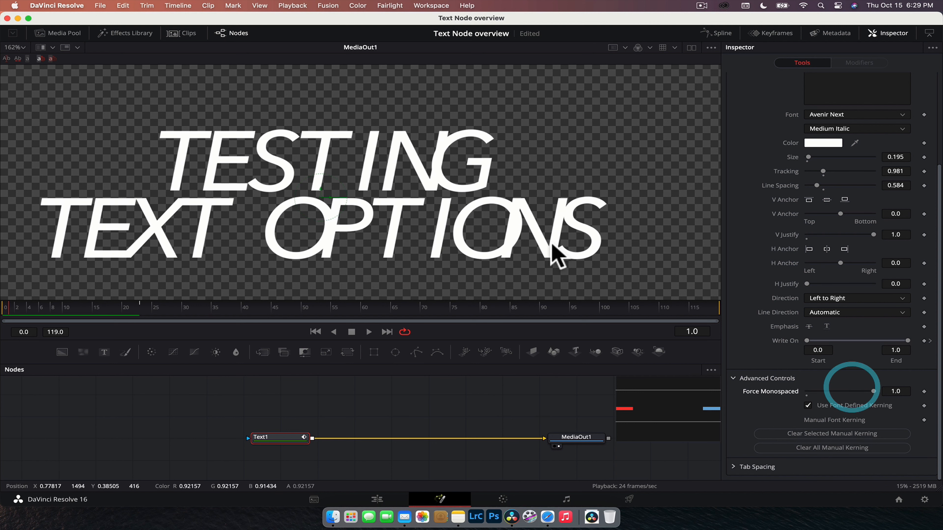
pyautogui.moveTo(807, 391); pyautogui.dragTo(780, 392)
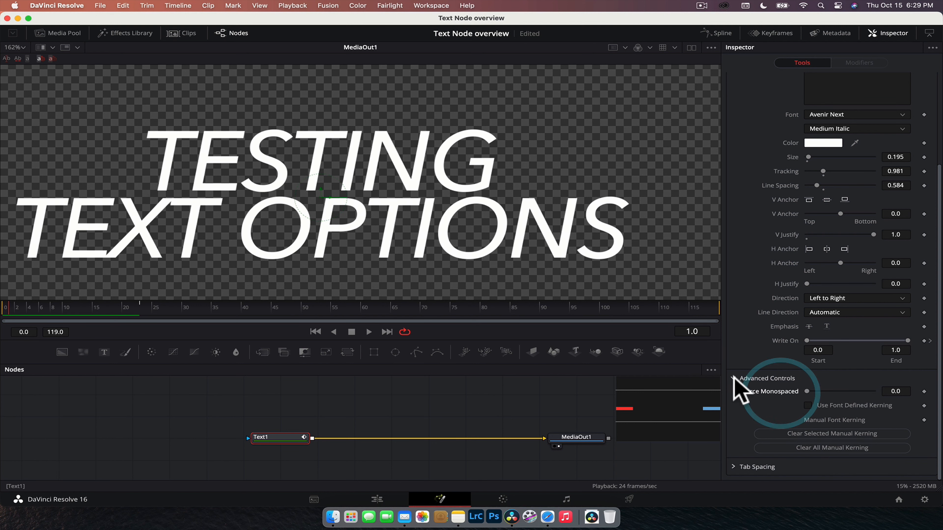
# Expand the tab spacing settings in place of the advanced controls and add a tab-indented third line reading TEST to the styled text
pyautogui.click(733, 378)
pyautogui.click(733, 396)
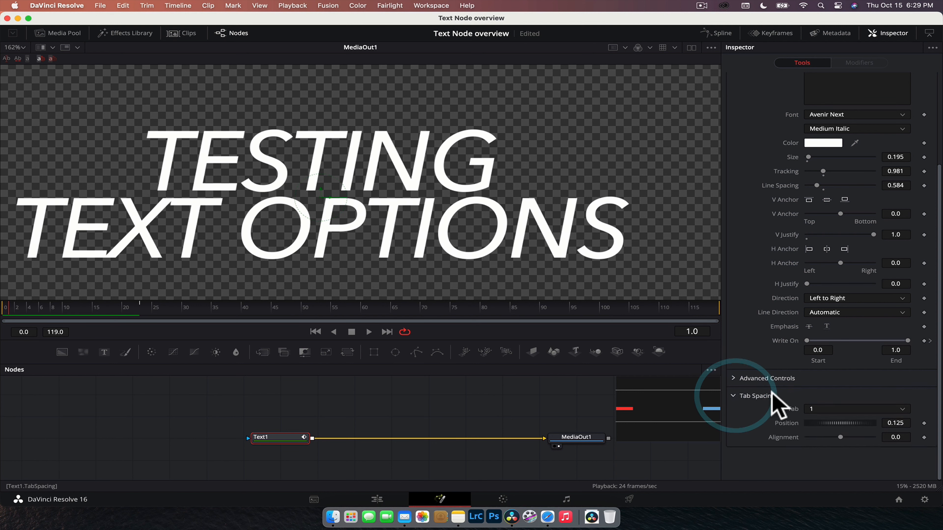
pyautogui.scroll(-5, 427, 181)
pyautogui.scroll(3, 857, 149)
pyautogui.click(862, 116)
pyautogui.press('Return')
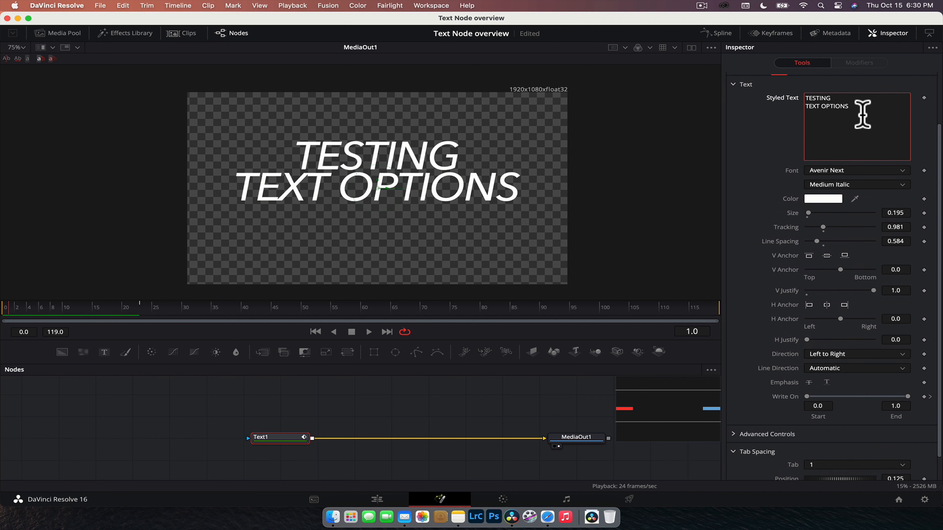
pyautogui.press('BackSpace')
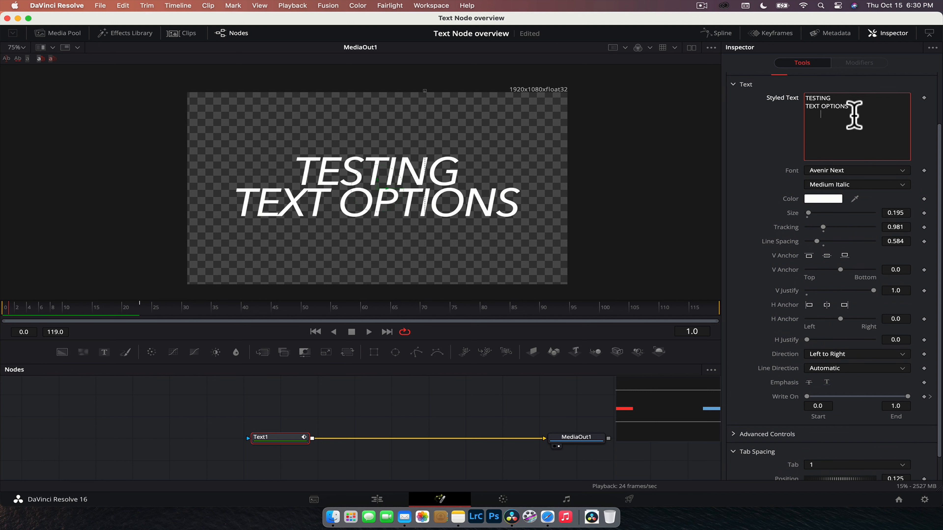
pyautogui.press('Return')
pyautogui.press('Tab')
pyautogui.write('TEST')
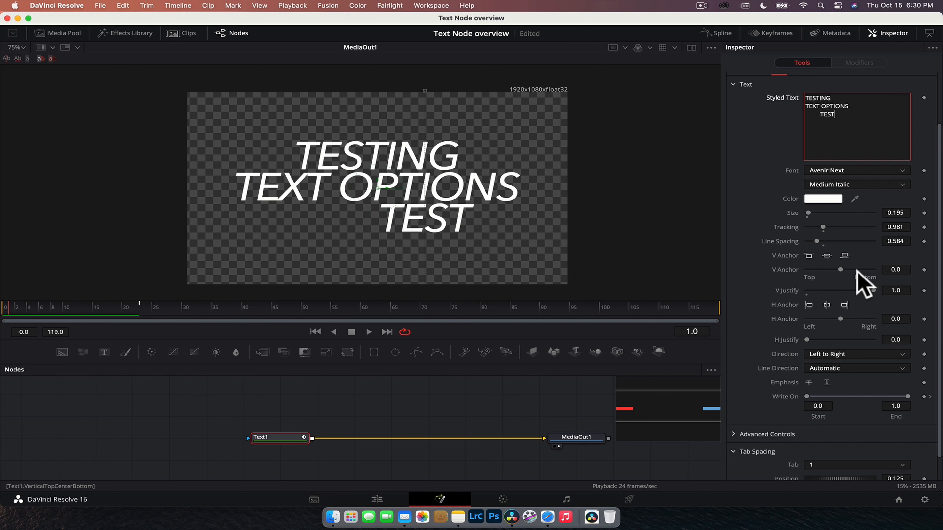
# Set the position of tab 1 to about -0.259 and its alignment to about 0.52
pyautogui.scroll(-2, 866, 303)
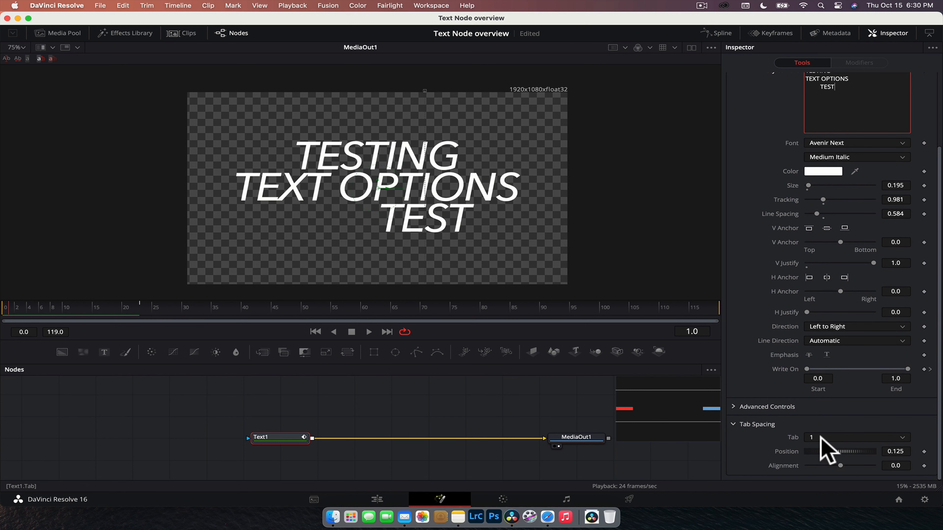
pyautogui.moveTo(840, 451); pyautogui.dragTo(812, 451)
pyautogui.moveTo(840, 465); pyautogui.dragTo(858, 466)
# Add a fourth tab-indented line reading Test to the styled text and select tab 2 in the tab spacing settings
pyautogui.click(839, 87)
pyautogui.press('Return')
pyautogui.press('Tab')
pyautogui.write('Test')
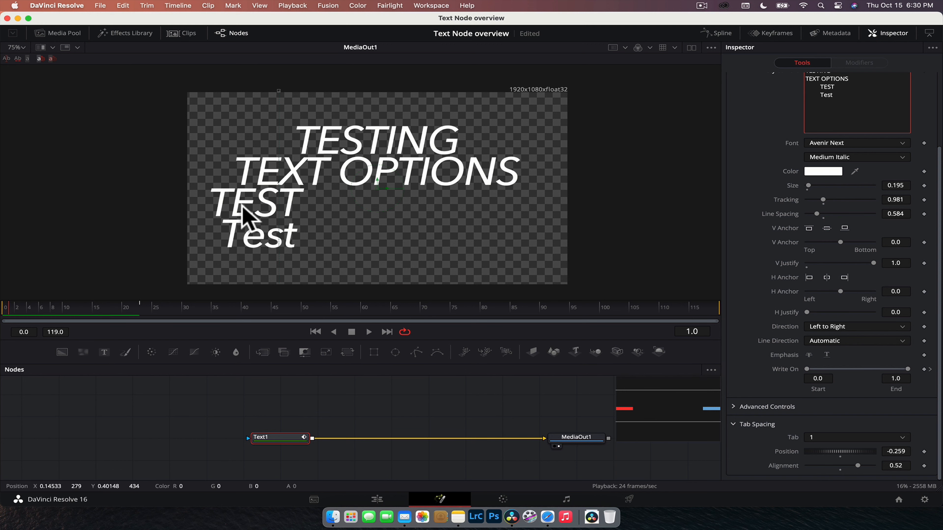
pyautogui.click(837, 438)
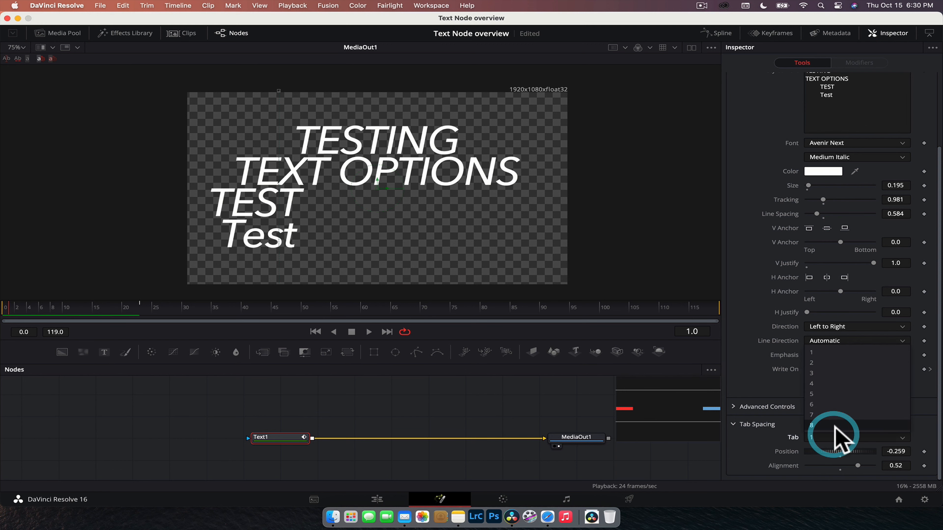
pyautogui.click(825, 366)
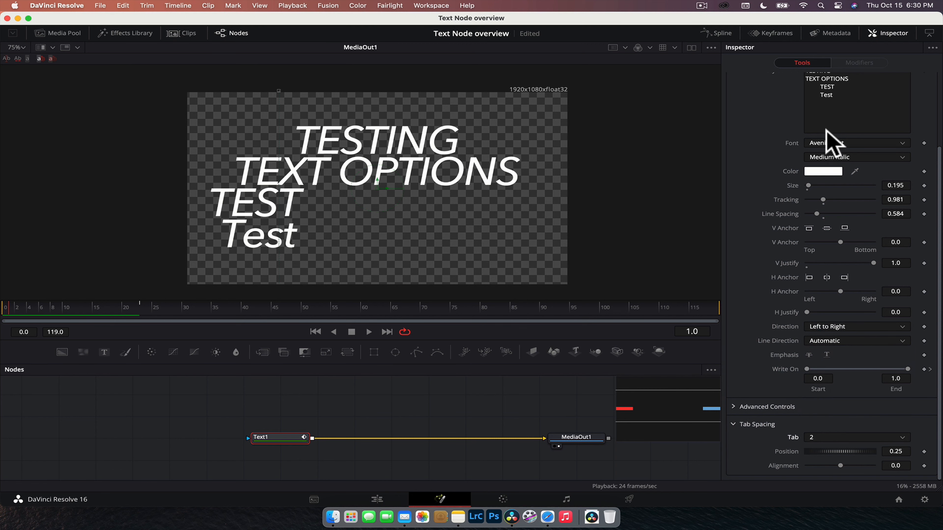
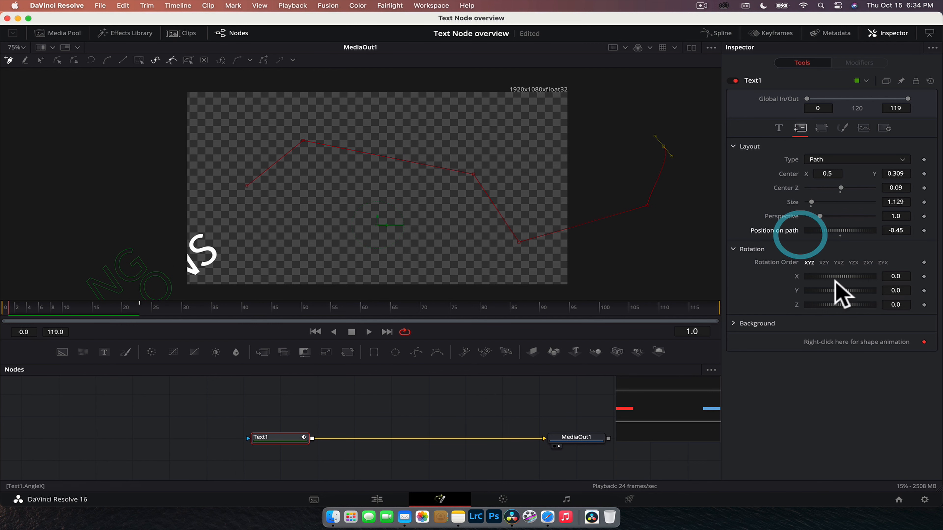
# Keyframe the position on path at -0.45 on frame 1 and 0.891 on frame 41, and play back the animation
pyautogui.click(924, 230)
pyautogui.click(246, 307)
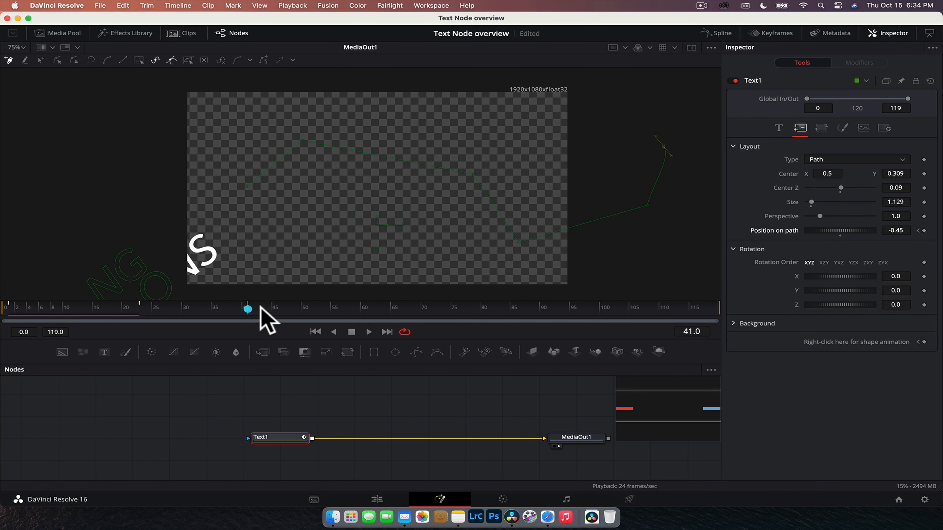
pyautogui.moveTo(849, 232); pyautogui.dragTo(917, 232)
pyautogui.click(11, 316)
pyautogui.press('space')
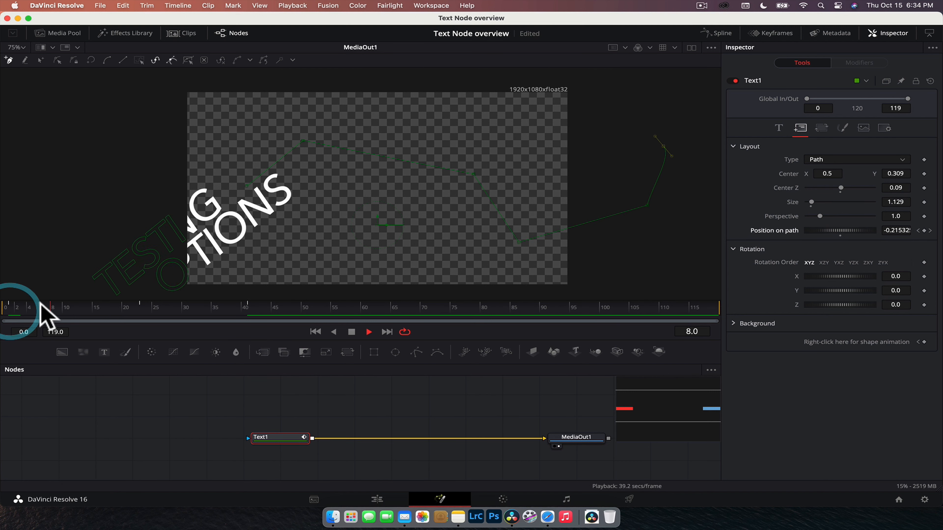
pyautogui.press('space')
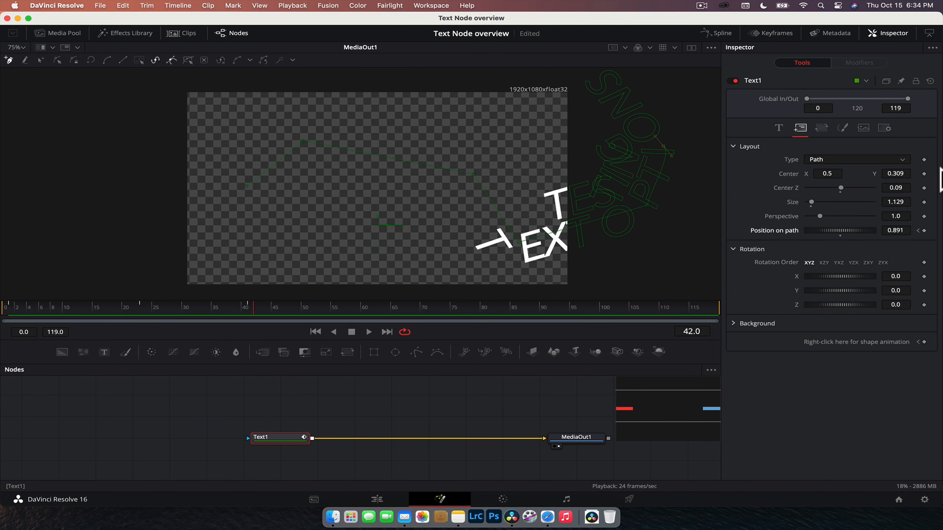
# Change the layout type to Frame, move the center to about 0.518, 0.511, and set perspective to 1.89 and height to 0.425
pyautogui.click(871, 159)
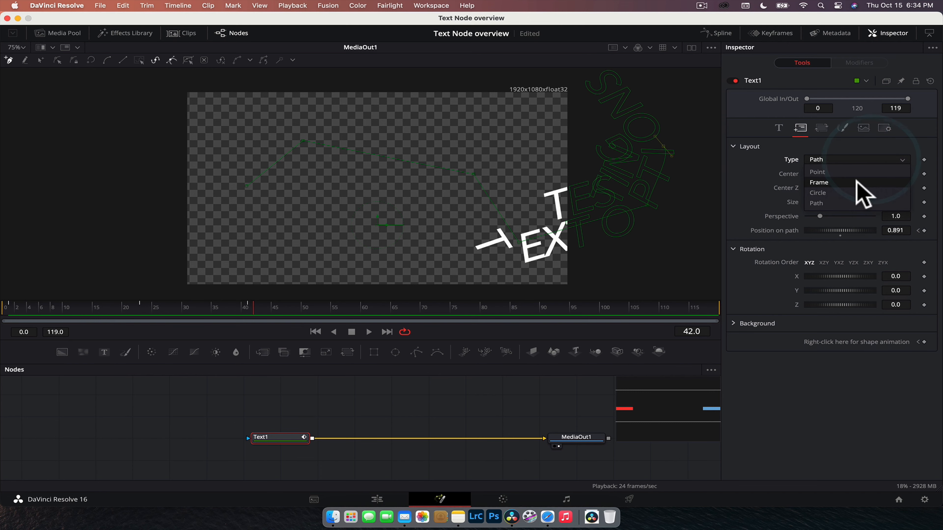
pyautogui.click(856, 183)
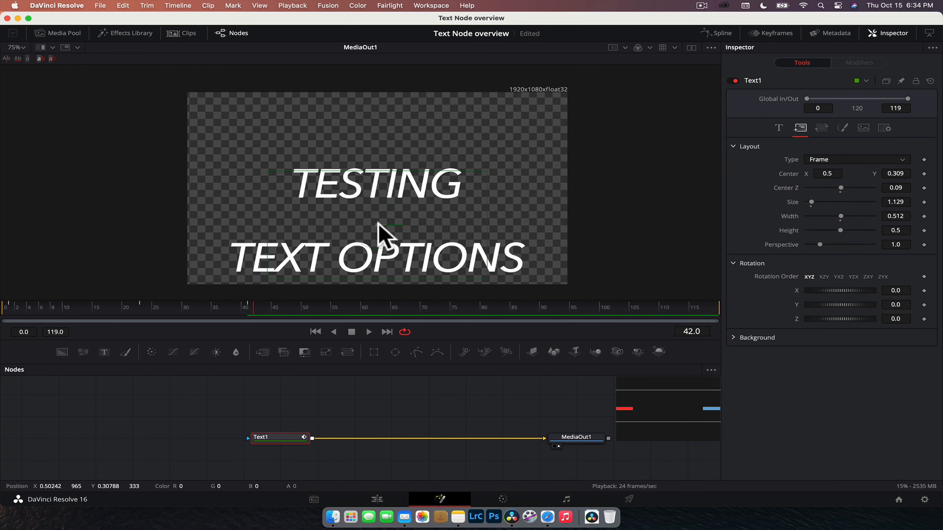
pyautogui.moveTo(378, 224); pyautogui.dragTo(384, 186)
pyautogui.moveTo(818, 244)
pyautogui.mouseDown()
pyautogui.moveTo(916, 246)
pyautogui.moveTo(701, 257)
pyautogui.moveTo(839, 245)
pyautogui.moveTo(766, 242)
pyautogui.moveTo(831, 231)
pyautogui.mouseUp()
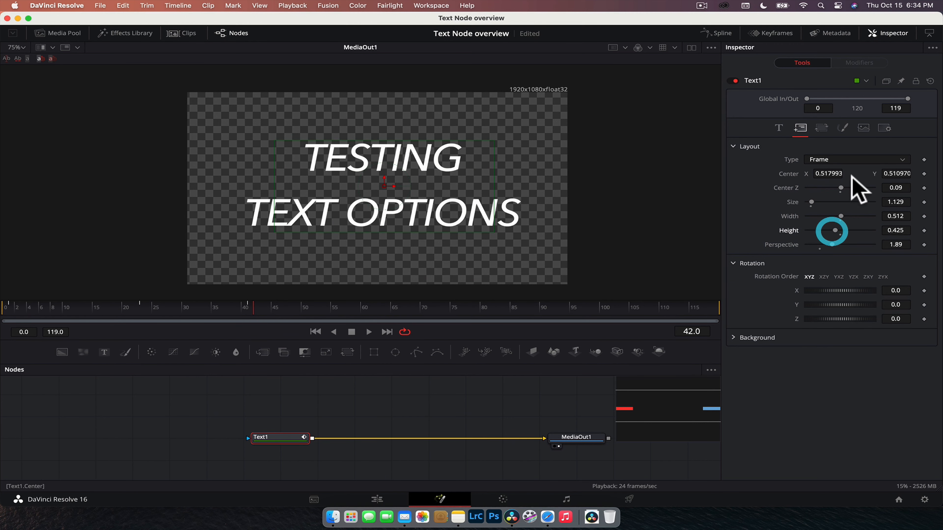
# Try the Point and Circle layout types, moving the circle's center to about X 0.514, Y 0.265
pyautogui.click(848, 160)
pyautogui.click(843, 172)
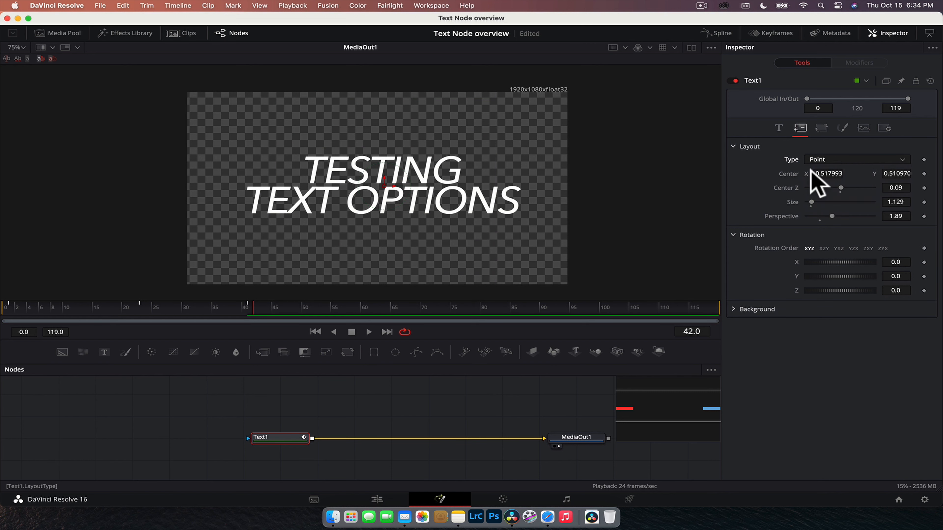
pyautogui.press('space')
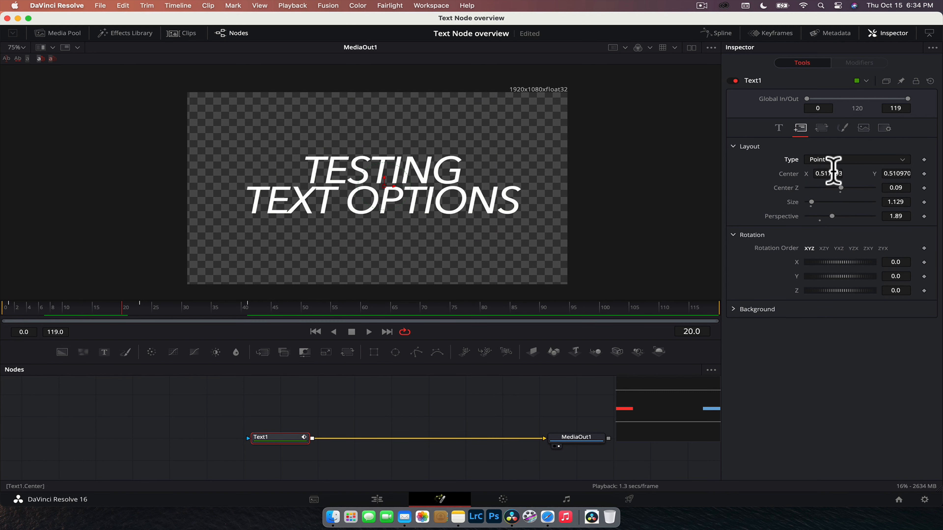
pyautogui.click(838, 163)
pyautogui.click(837, 197)
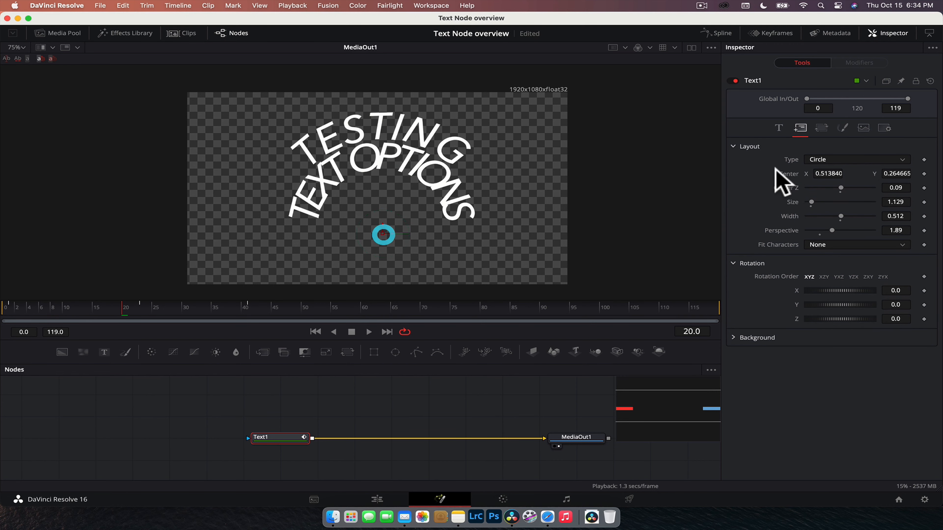
# Switch the layout type to Path, play back the text moving along the path, and return to frame 0
pyautogui.click(822, 160)
pyautogui.click(836, 203)
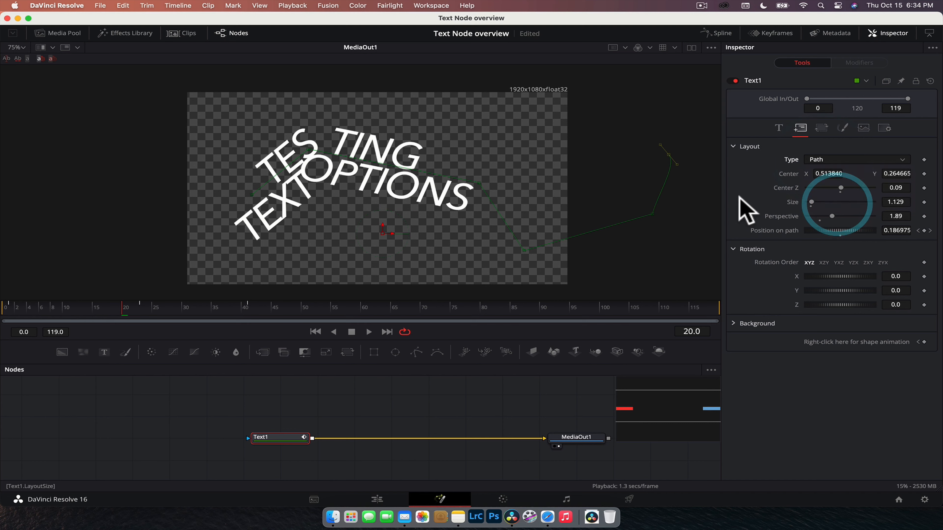
pyautogui.moveTo(103, 307); pyautogui.dragTo(25, 311)
pyautogui.press('space')
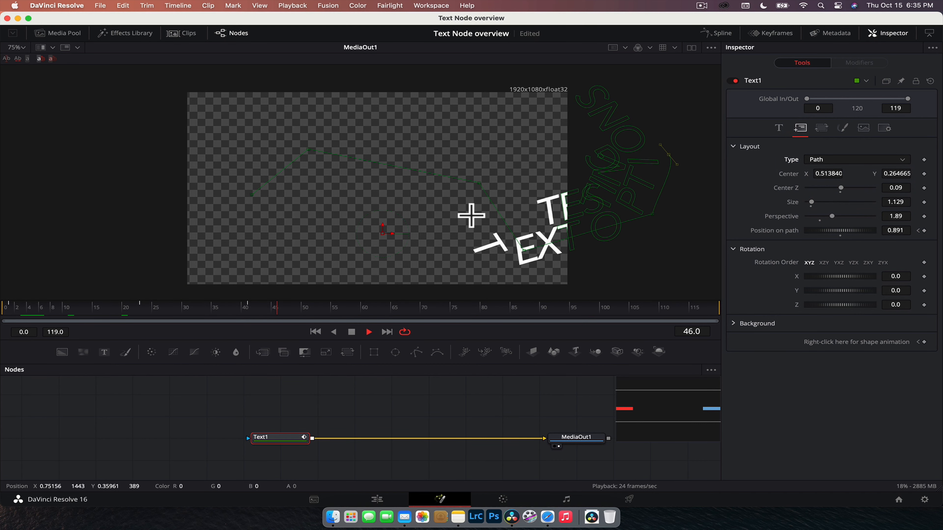
pyautogui.moveTo(228, 320); pyautogui.dragTo(5, 315)
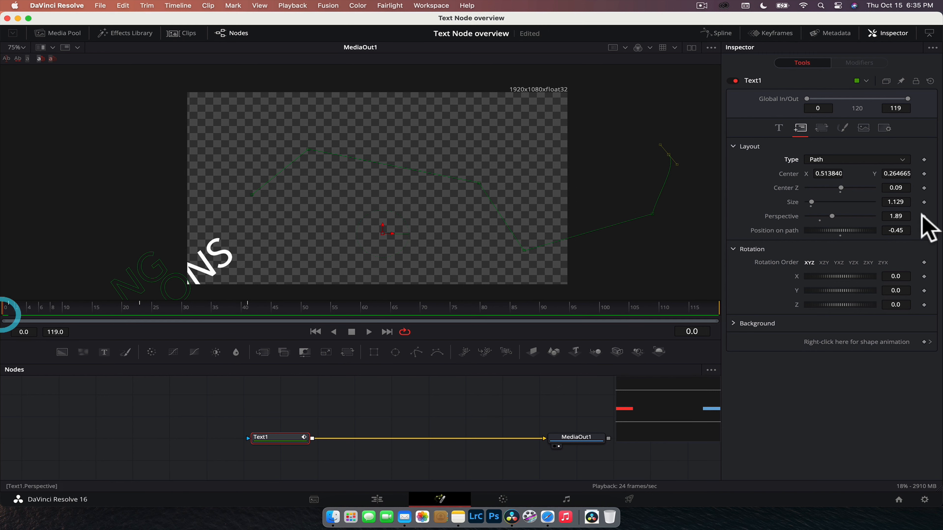
# Set the layout type back to Point and move the text up to the middle of the frame
pyautogui.click(895, 159)
pyautogui.click(861, 171)
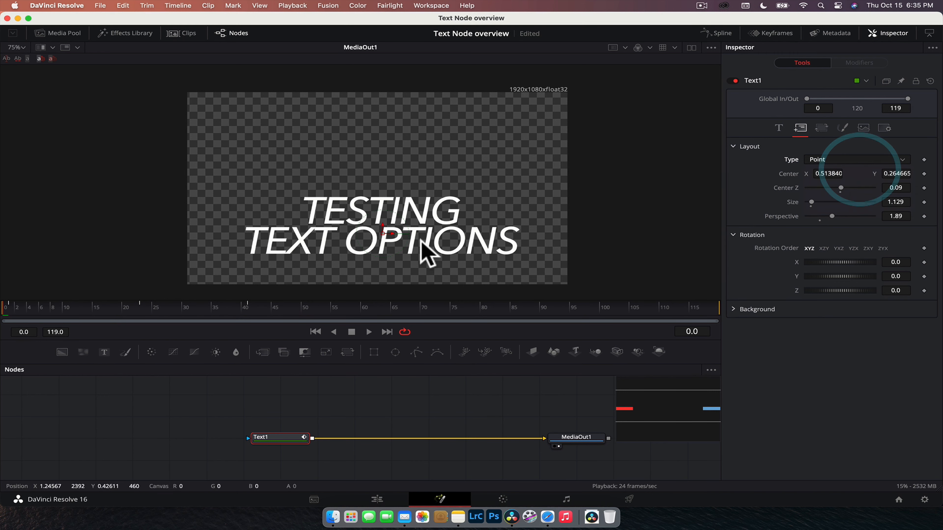
pyautogui.moveTo(380, 232); pyautogui.dragTo(382, 202)
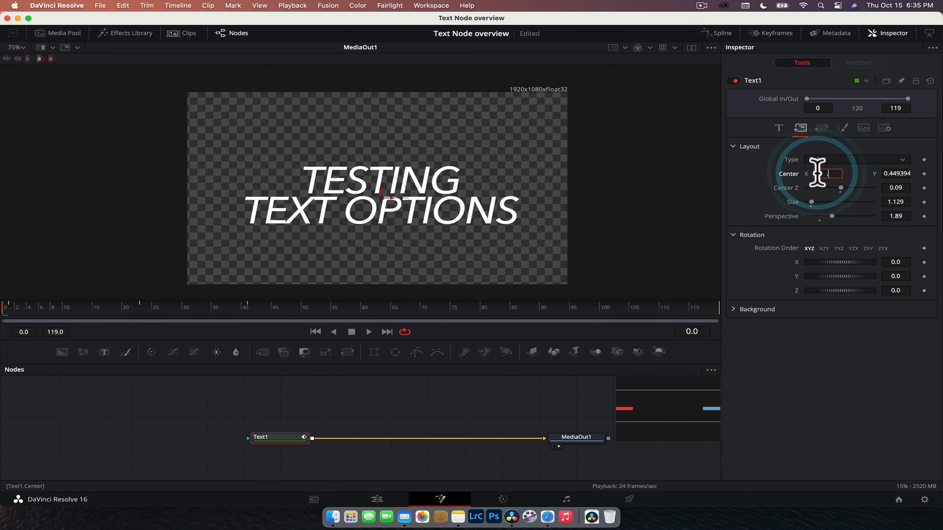
# Adjust the character spacing in the transform settings to about 1.039
pyautogui.click(820, 128)
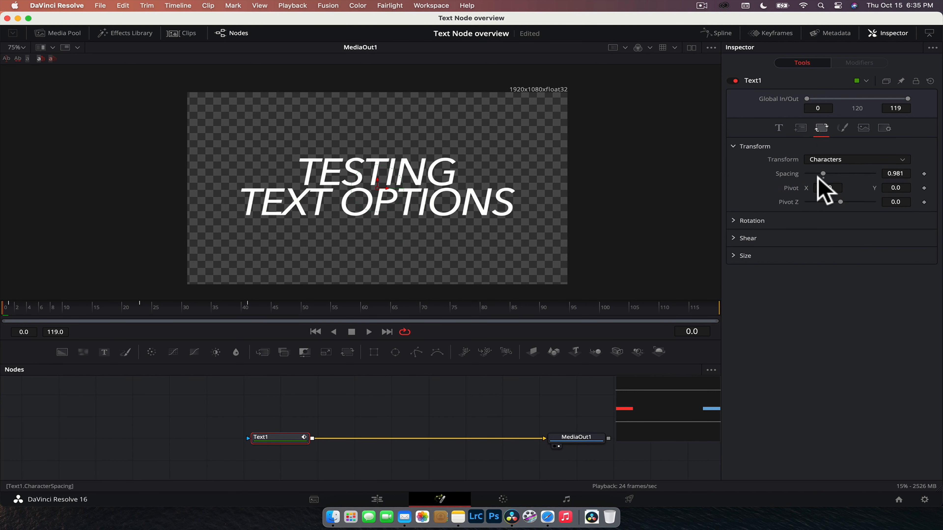
pyautogui.moveTo(823, 173)
pyautogui.mouseDown()
pyautogui.moveTo(834, 173)
pyautogui.moveTo(826, 169)
pyautogui.mouseUp()
pyautogui.moveTo(823, 174); pyautogui.dragTo(824, 174)
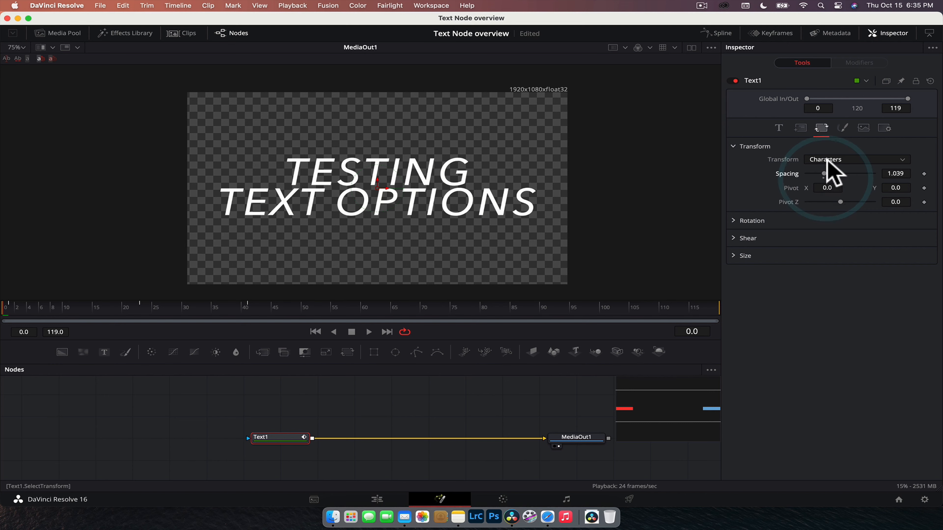
# Switch the transform to Words, try a word spacing of about 1.543, and reduce it again
pyautogui.click(830, 160)
pyautogui.click(833, 175)
pyautogui.moveTo(833, 175); pyautogui.dragTo(813, 185)
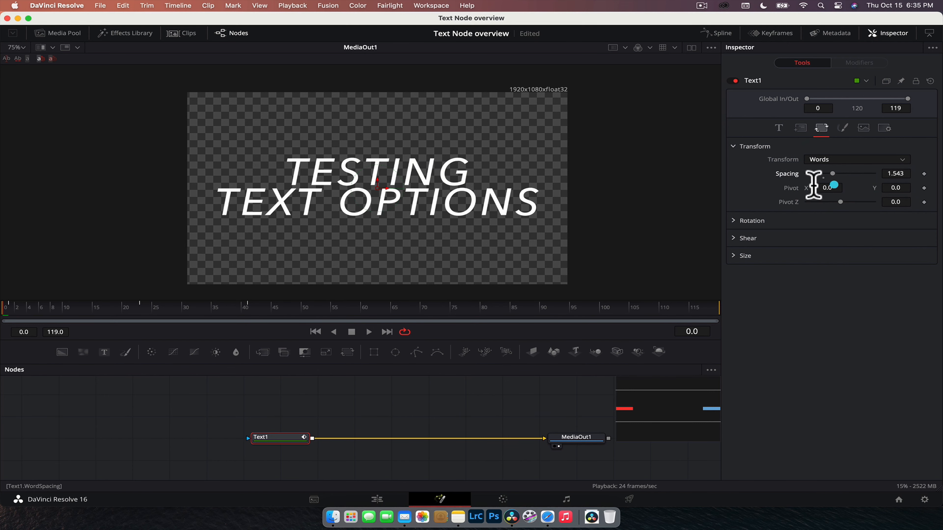
# Switch the transform to Lines and increase the line spacing to about 2.079
pyautogui.click(835, 161)
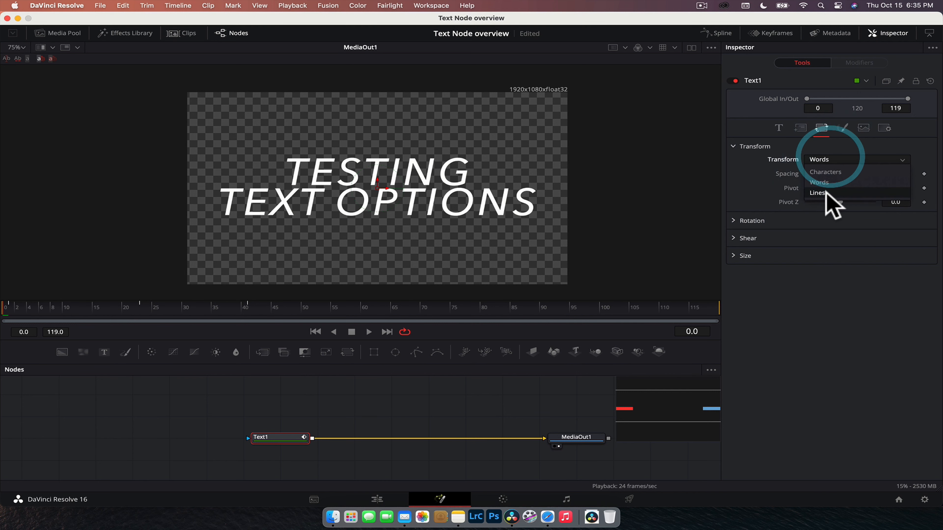
pyautogui.click(837, 190)
pyautogui.moveTo(814, 174); pyautogui.dragTo(853, 171)
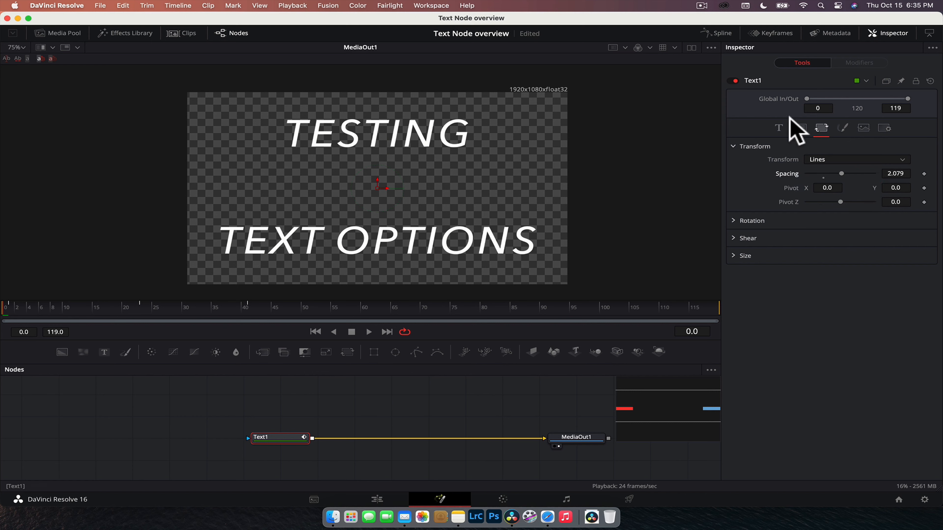
# Reset the tracking to 1.0 and set the line spacing to 1.89 in the text settings
pyautogui.click(778, 127)
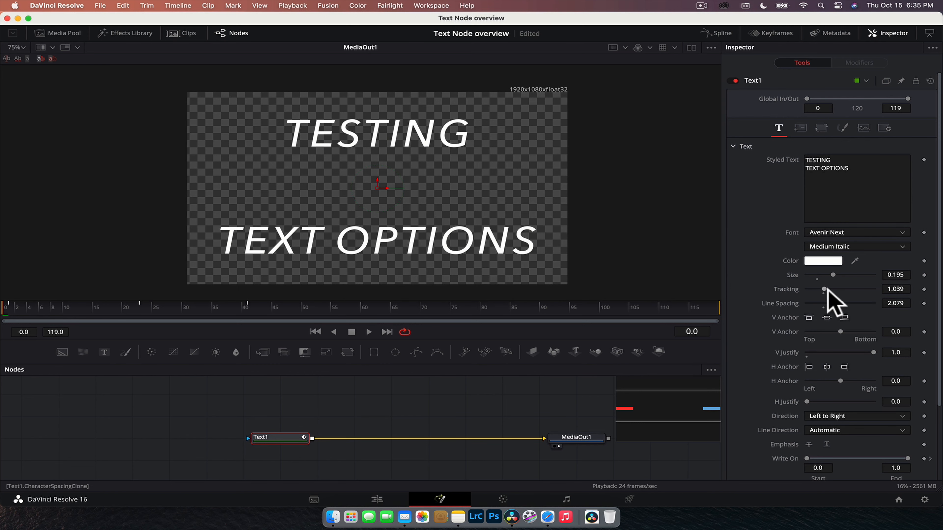
pyautogui.moveTo(827, 289)
pyautogui.mouseDown()
pyautogui.moveTo(846, 308)
pyautogui.moveTo(838, 303)
pyautogui.mouseUp()
pyautogui.doubleClick(786, 292)
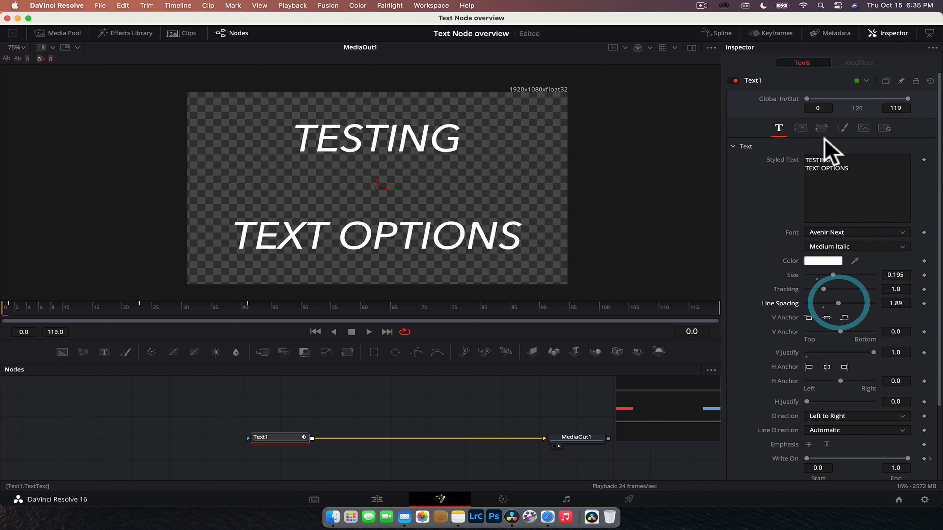
# Reduce the spacing of the Lines transform to about 0.661
pyautogui.click(821, 128)
pyautogui.moveTo(838, 173); pyautogui.dragTo(818, 177)
pyautogui.click(823, 159)
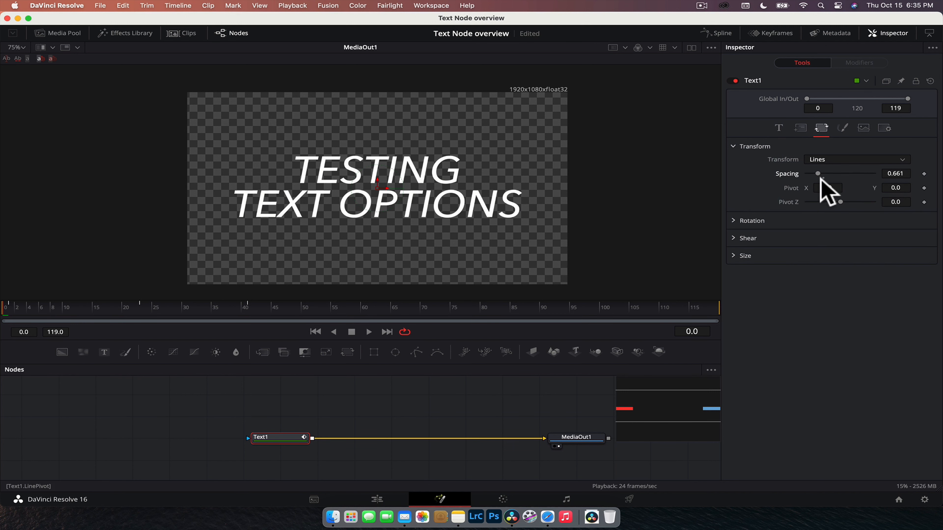
# Switch the transform back to Characters, try rotating the characters about the X axis, and undo the rotation
pyautogui.click(815, 160)
pyautogui.click(825, 184)
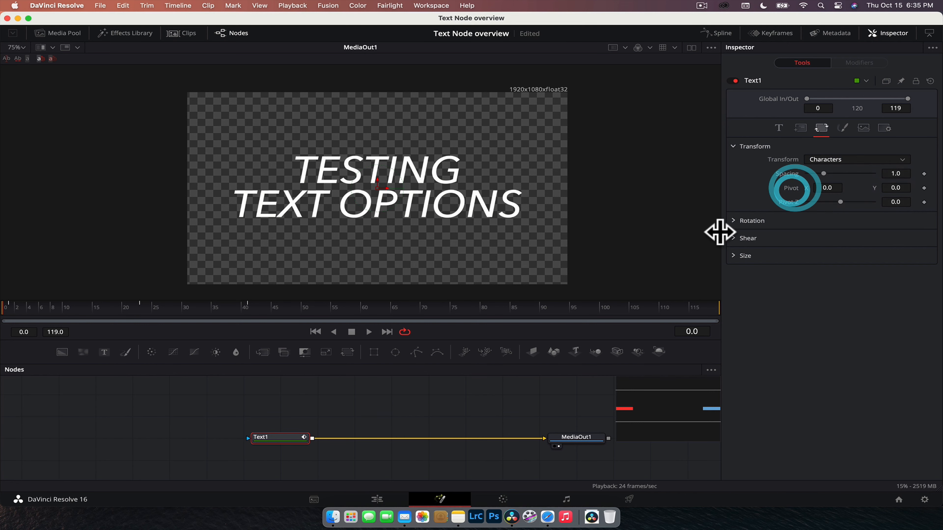
pyautogui.click(733, 222)
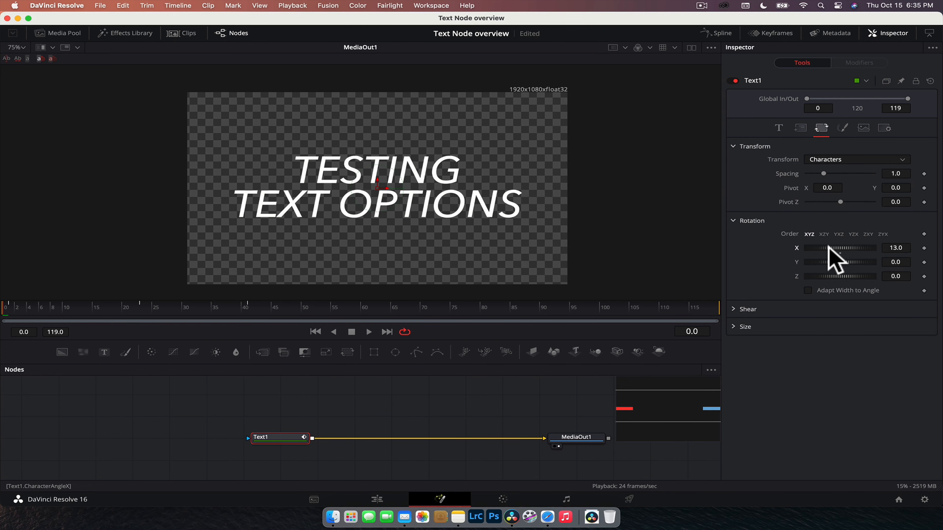
pyautogui.moveTo(828, 246); pyautogui.dragTo(823, 248)
pyautogui.press('super+z')
pyautogui.click(733, 220)
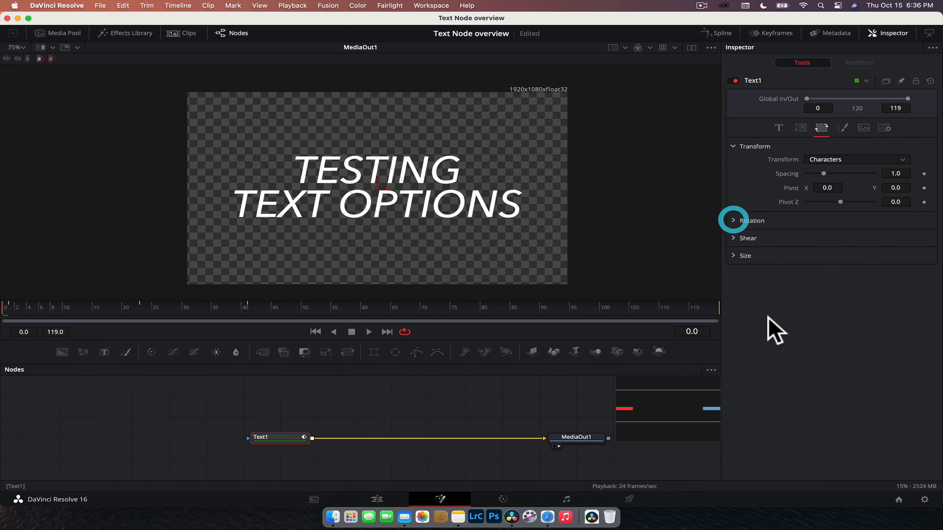
# Try reducing the characters' Y size to about 0.827, and reset the X and Y sizes to 1.0
pyautogui.click(732, 256)
pyautogui.click(733, 255)
pyautogui.click(733, 255)
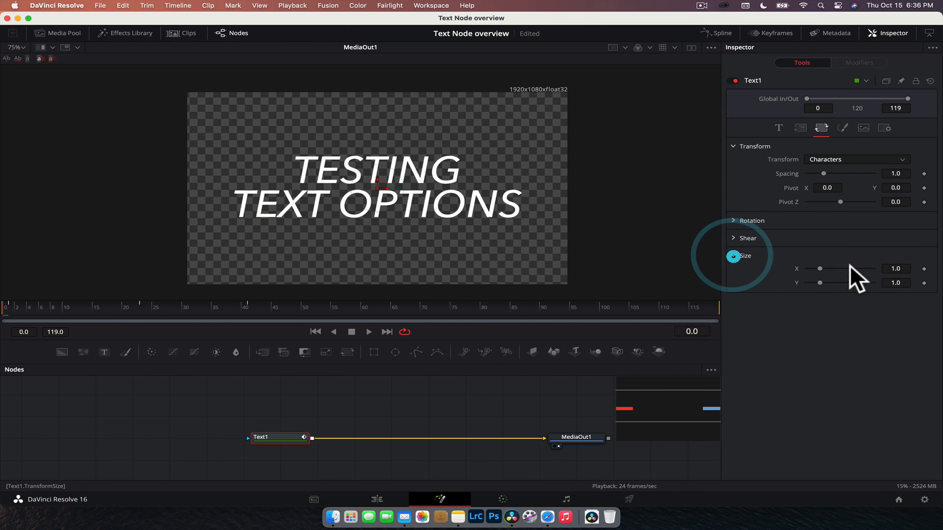
pyautogui.moveTo(819, 283); pyautogui.dragTo(837, 270)
pyautogui.doubleClick(795, 270)
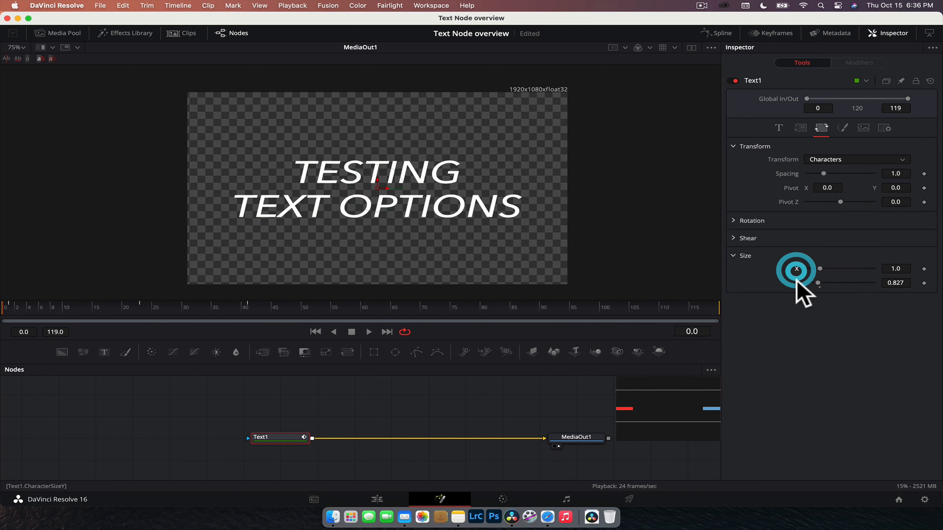
pyautogui.doubleClick(796, 282)
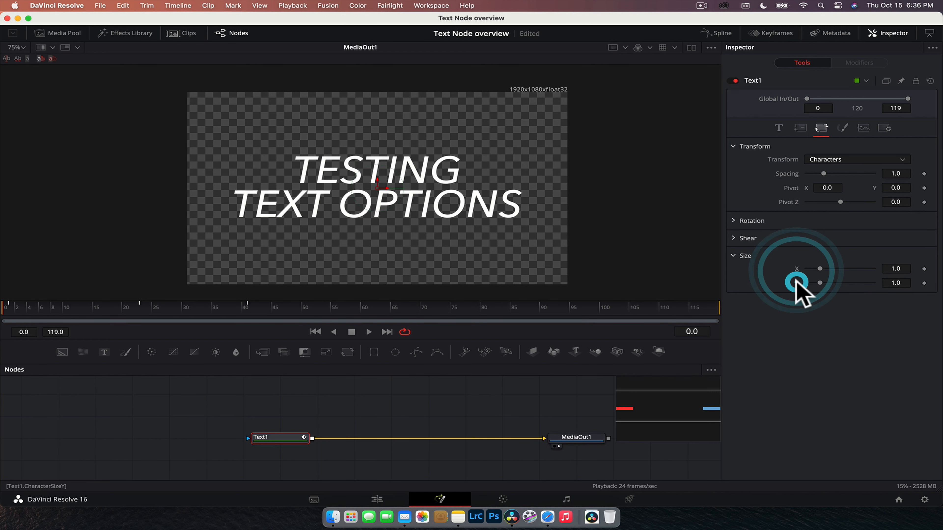
# Try a character shear of about -0.39 in X and -0.48 in Y, and reset both to 0.0
pyautogui.click(734, 238)
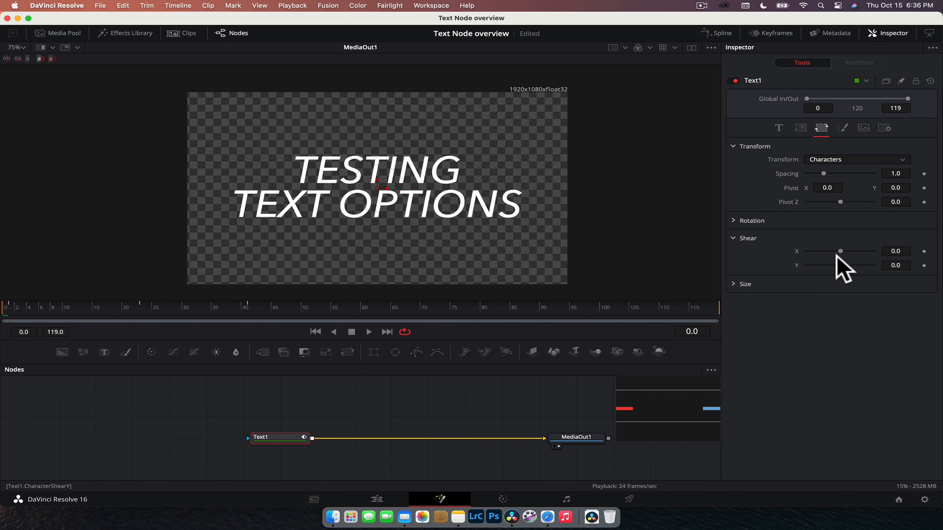
pyautogui.moveTo(843, 251); pyautogui.dragTo(822, 266)
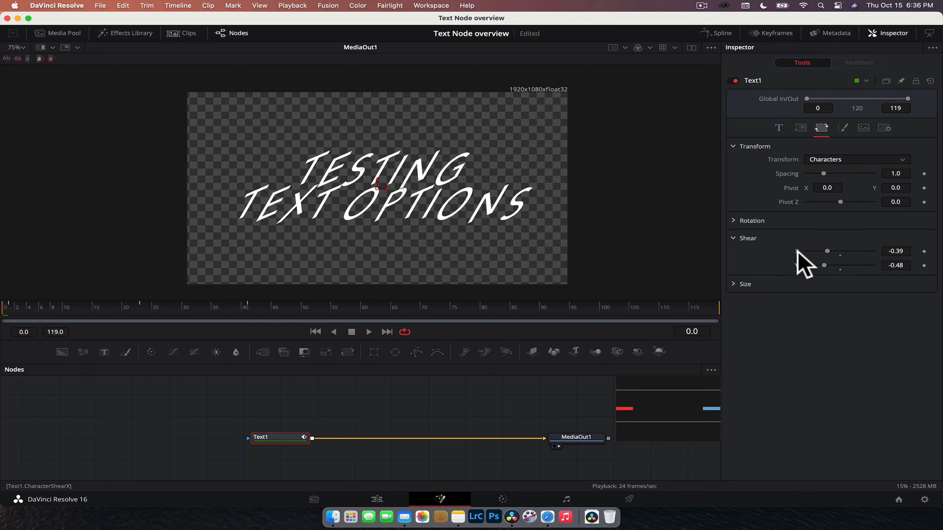
pyautogui.doubleClick(797, 253)
pyautogui.doubleClick(796, 265)
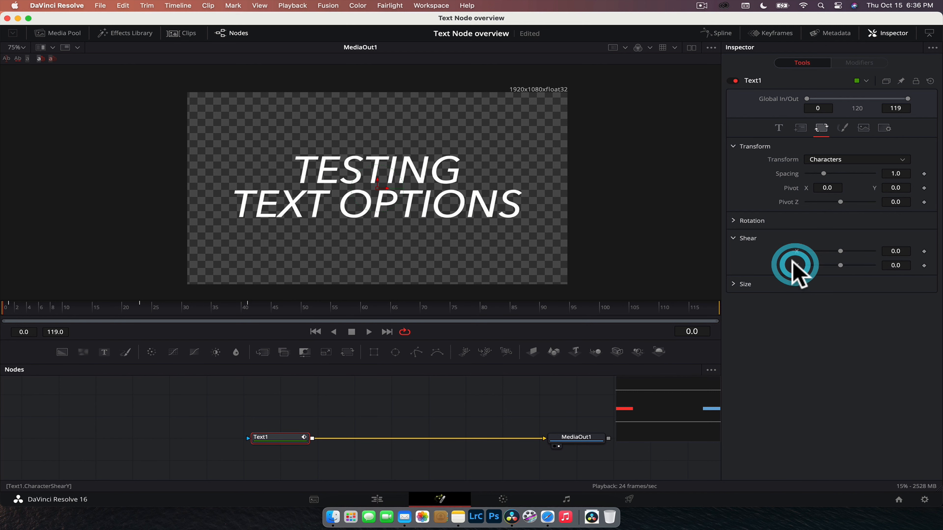
pyautogui.click(732, 239)
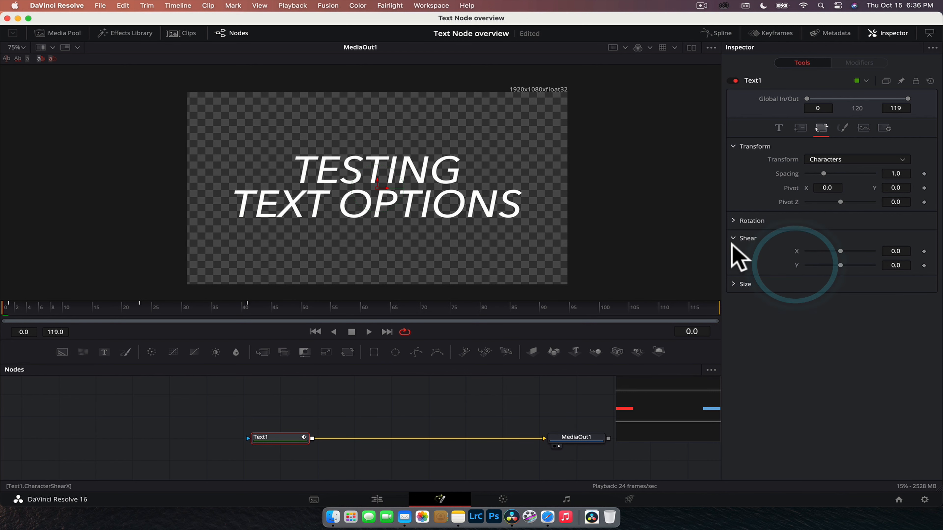
# Change the text's font style to Bold
pyautogui.click(846, 127)
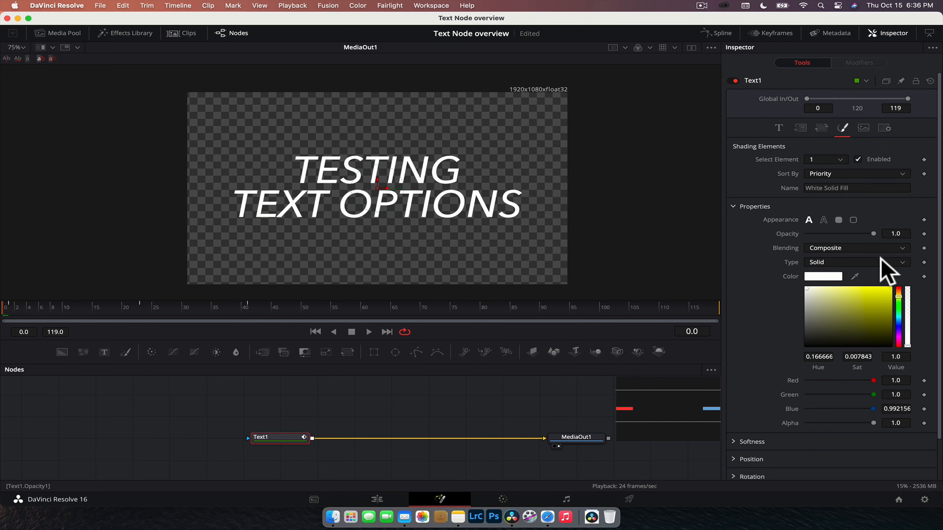
pyautogui.scroll(-3, 879, 258)
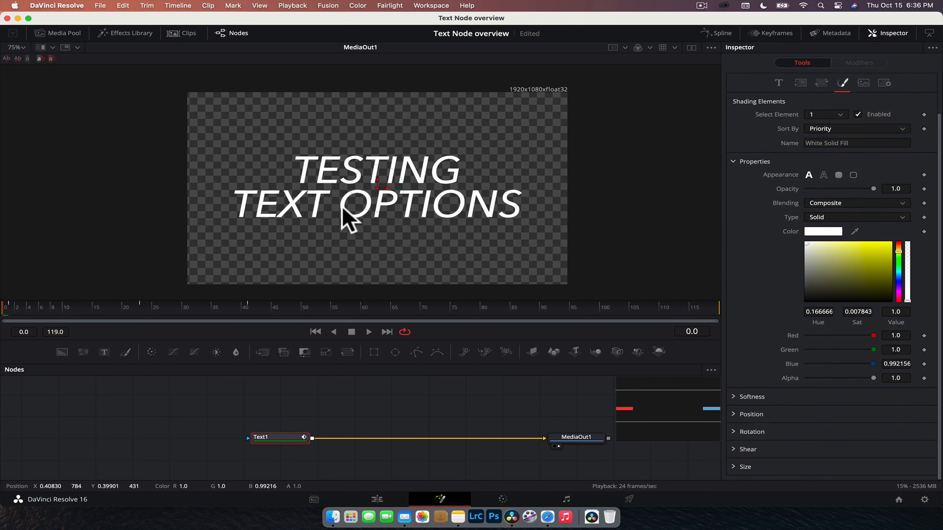
pyautogui.click(779, 83)
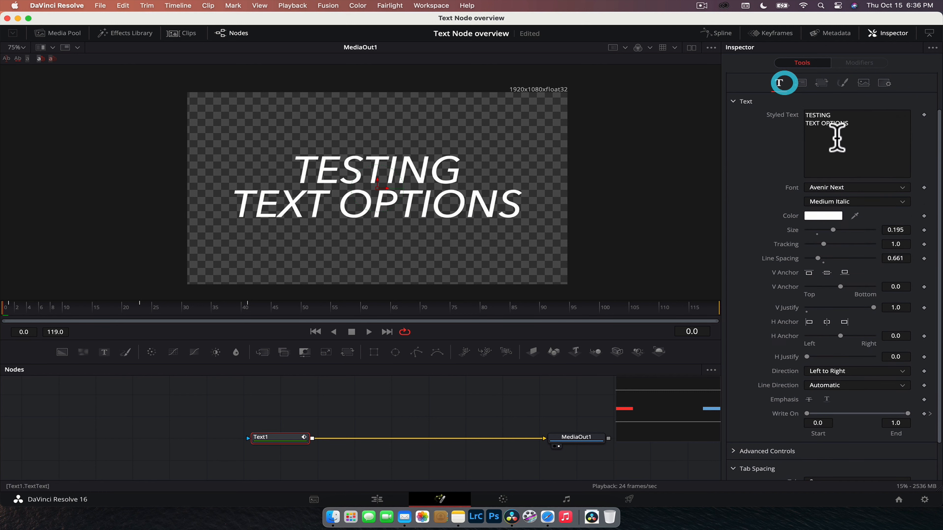
pyautogui.click(877, 201)
pyautogui.click(867, 215)
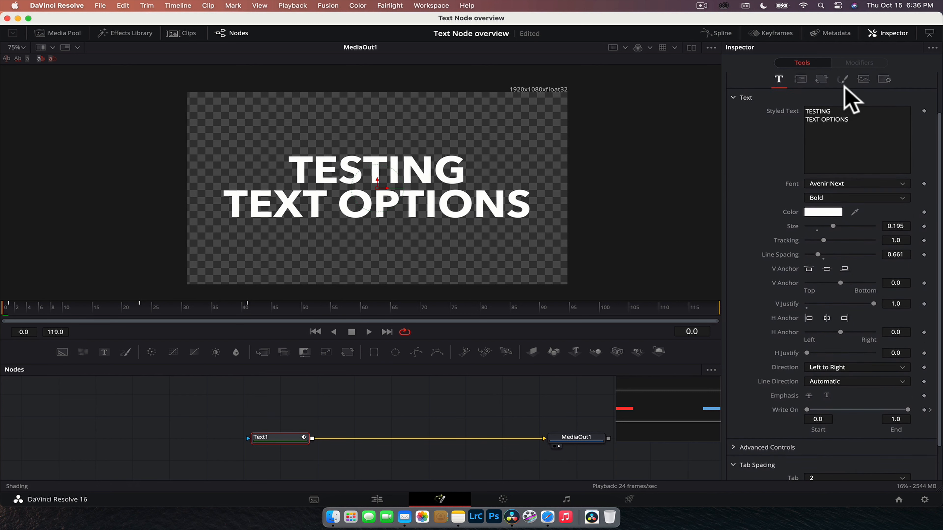
# Set the fill color of shading element 1 to a saturated pink with hue about 0.928
pyautogui.click(842, 80)
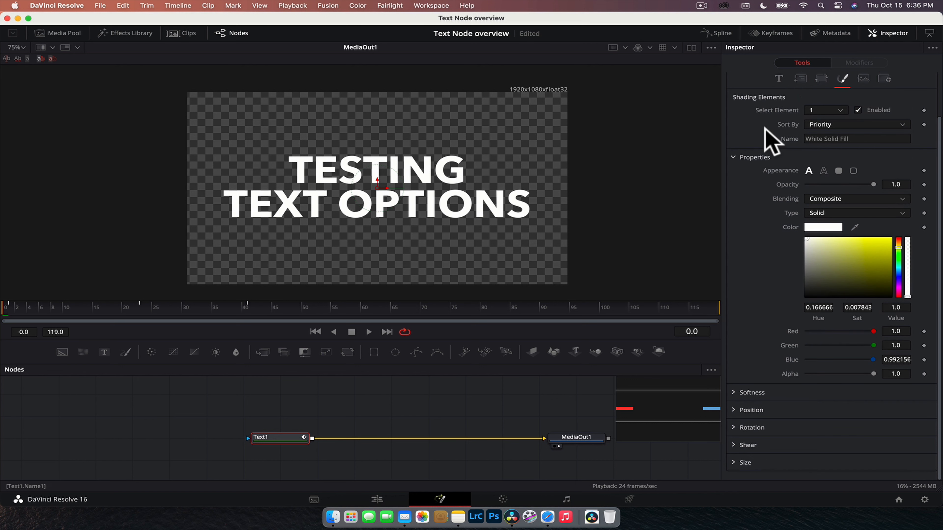
pyautogui.scroll(2, 809, 148)
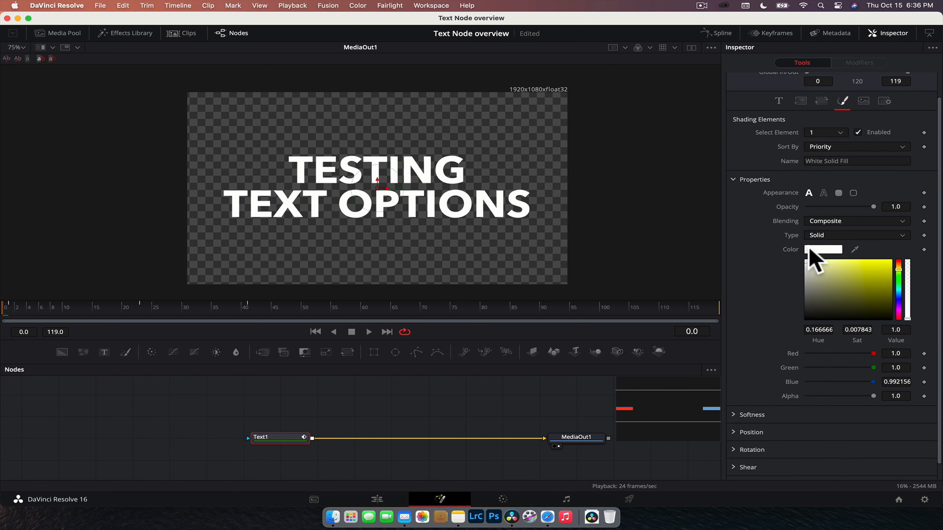
pyautogui.scroll(-1, 826, 209)
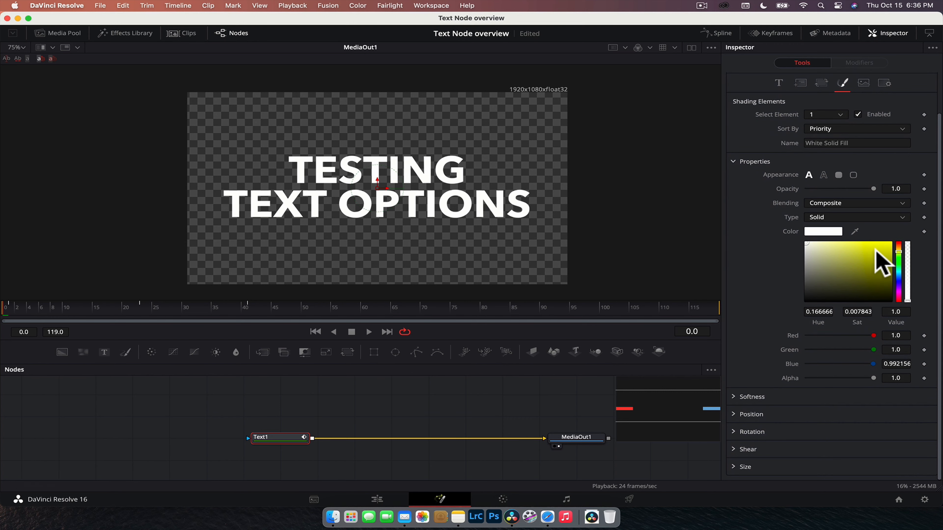
pyautogui.click(899, 296)
pyautogui.moveTo(864, 278); pyautogui.dragTo(909, 241)
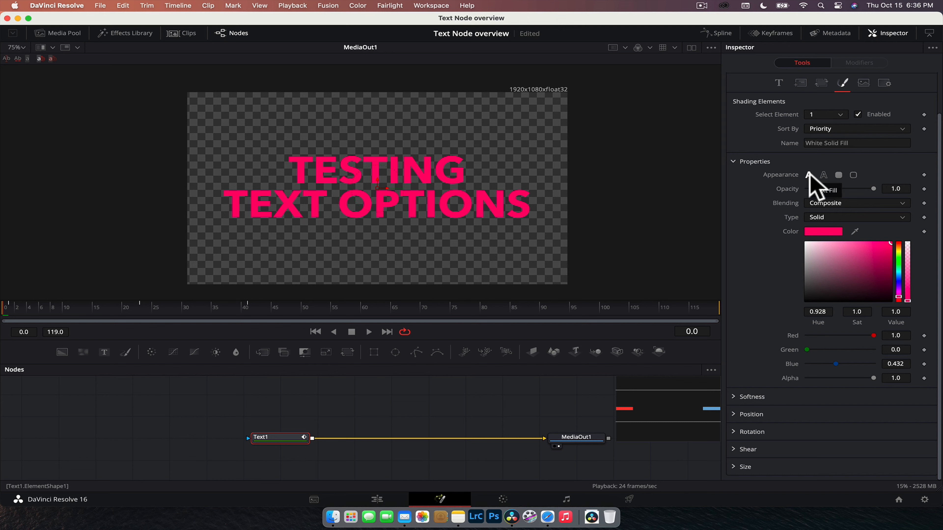
# Try the Text Outline, Border Fill and Border Outline appearances on shading element 1, and return to Text Fill
pyautogui.click(824, 175)
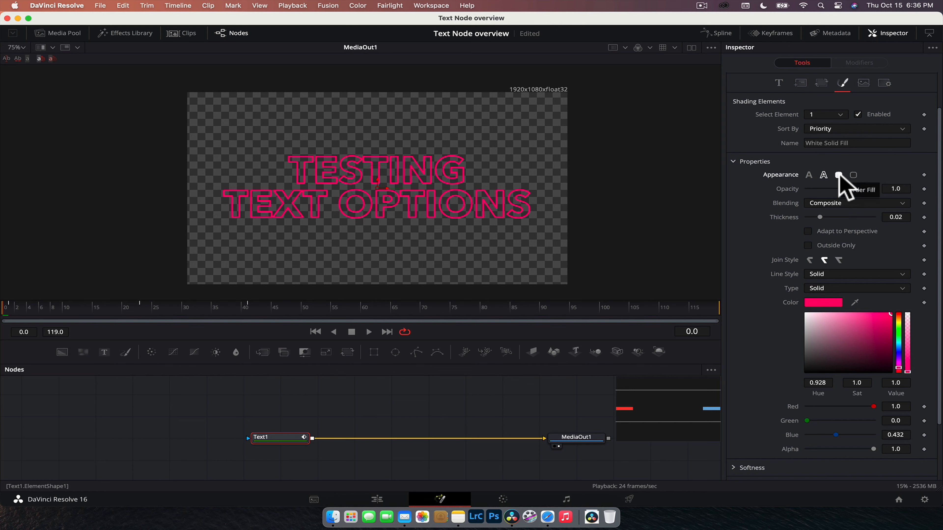
pyautogui.click(838, 175)
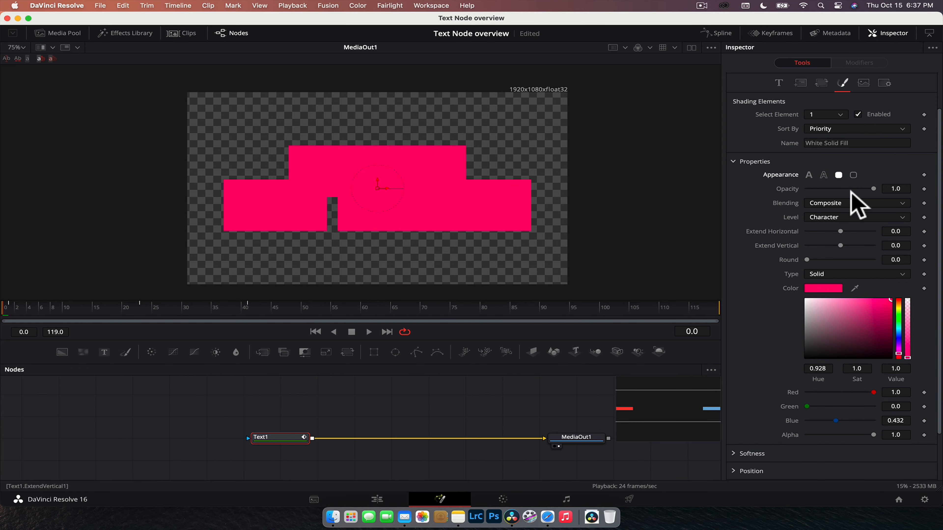
pyautogui.click(853, 176)
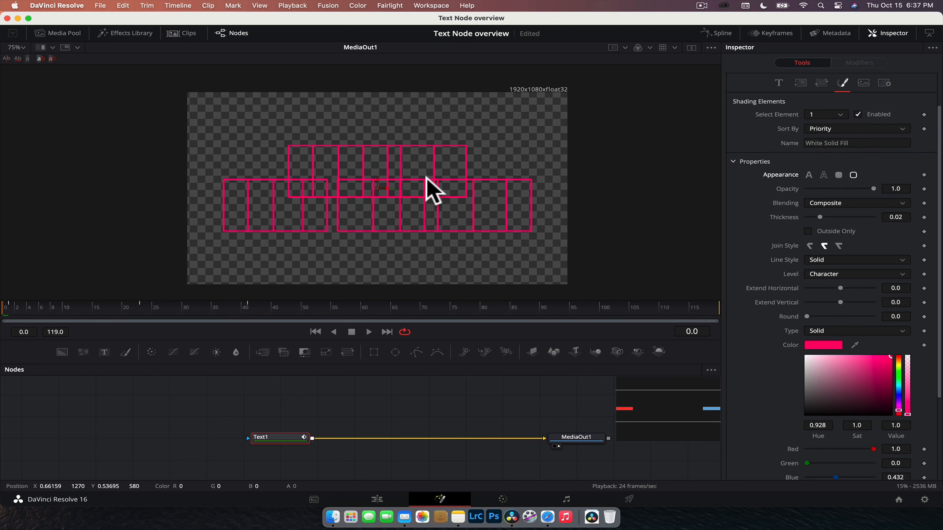
pyautogui.click(823, 176)
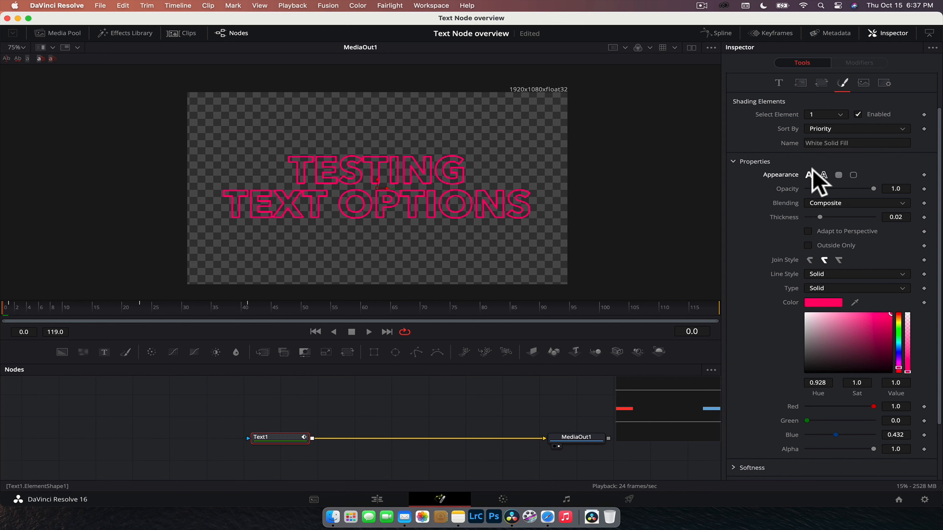
pyautogui.click(809, 175)
pyautogui.click(838, 175)
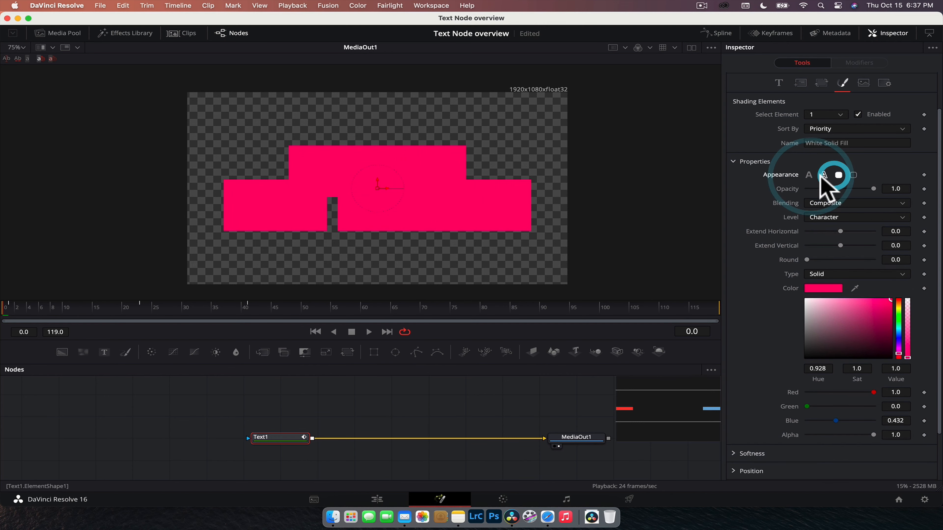
pyautogui.click(809, 176)
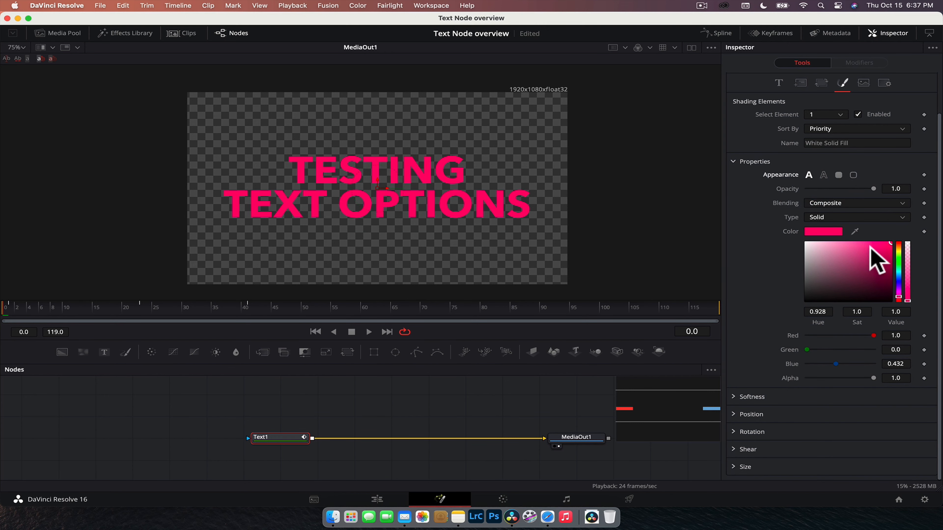
# Try Transparent blending on shading element 1, and restore it to Composite
pyautogui.click(853, 203)
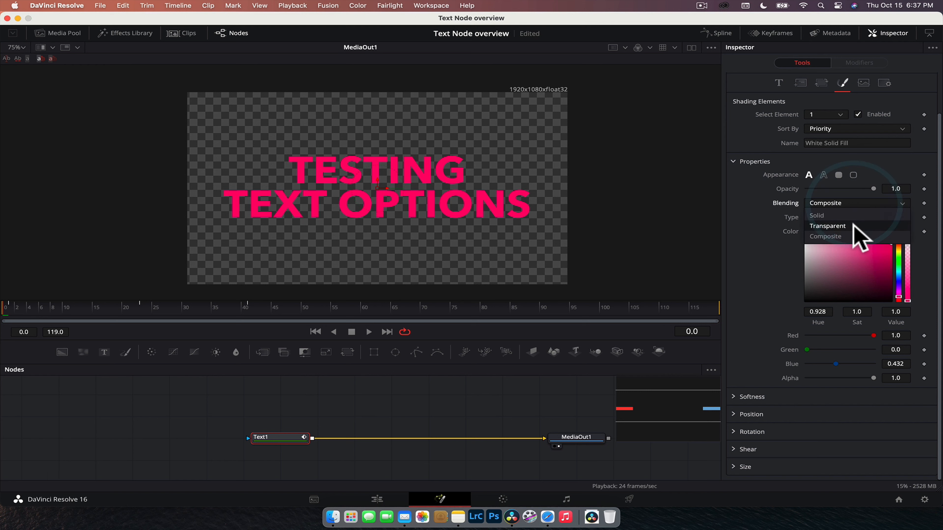
pyautogui.click(853, 225)
pyautogui.click(853, 203)
pyautogui.click(851, 236)
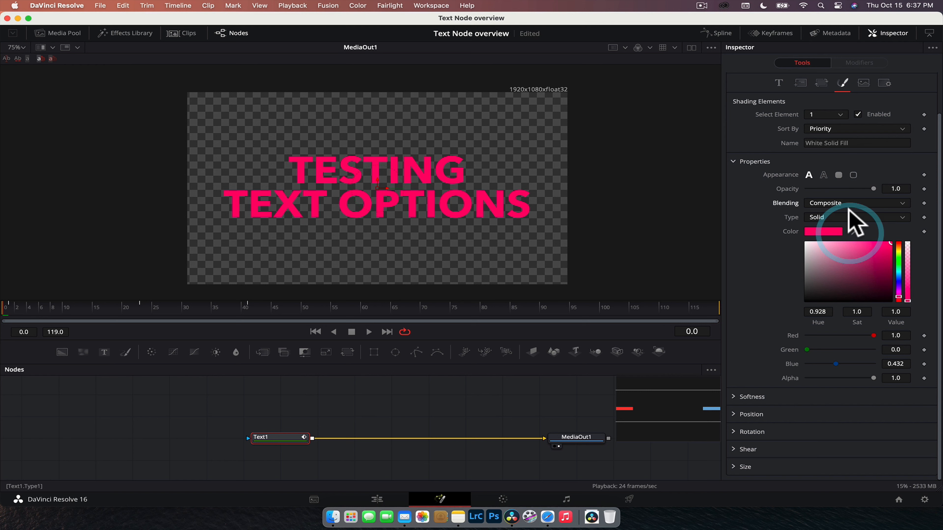
# Change the fill type of shading element 1 to Gradient
pyautogui.click(810, 217)
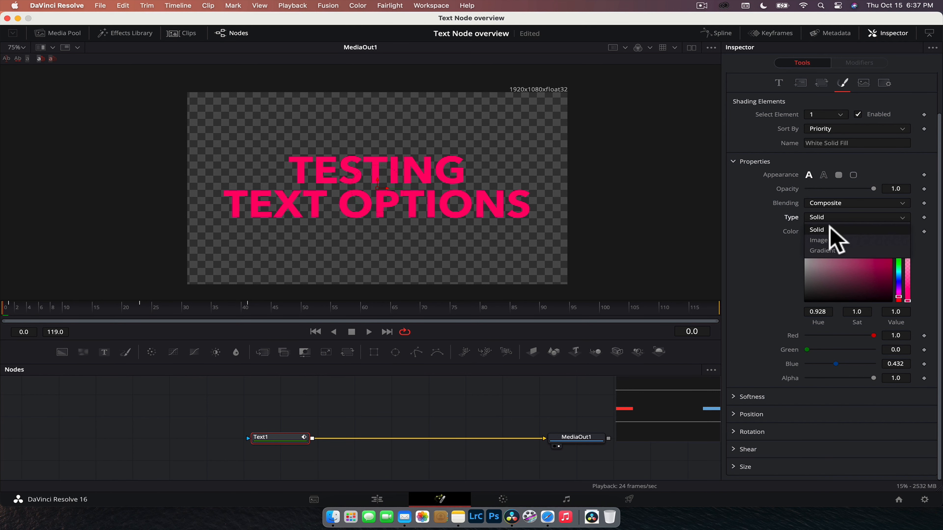
pyautogui.click(753, 230)
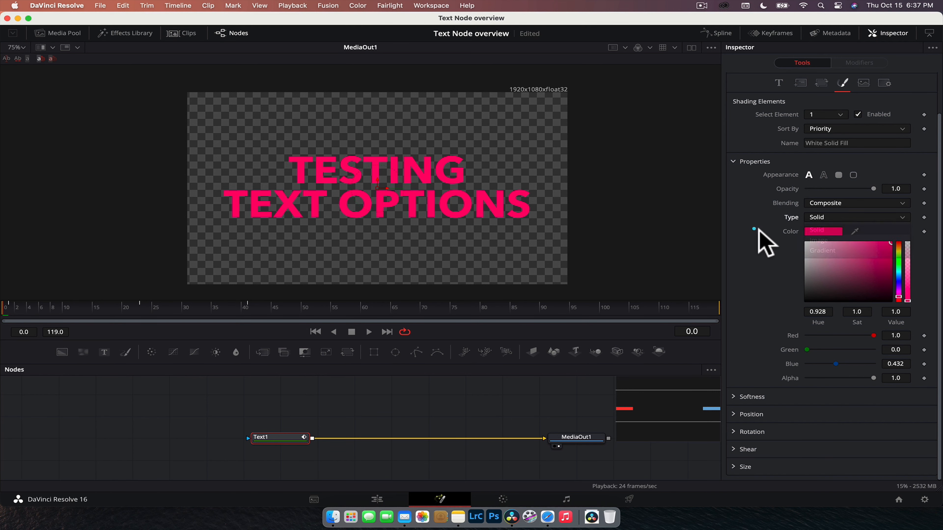
pyautogui.click(847, 220)
pyautogui.click(853, 250)
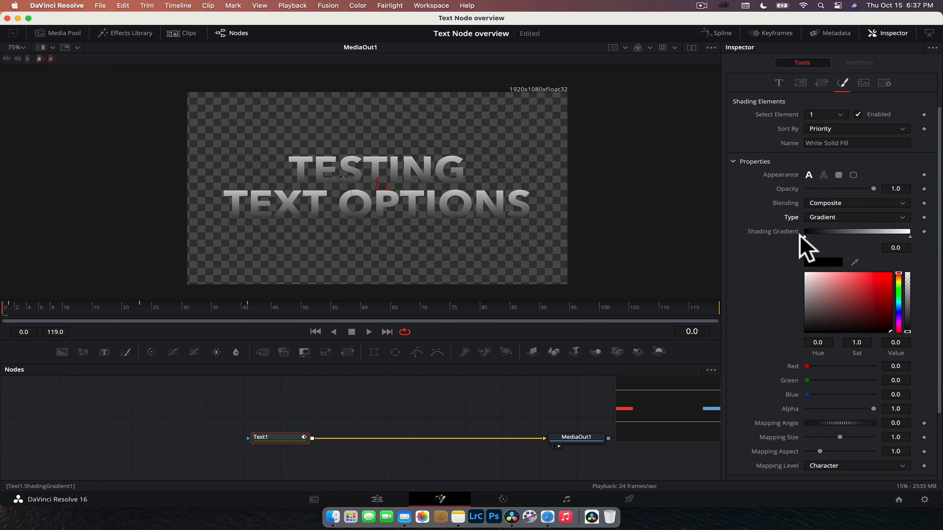
# Replace the black start color of the shading gradient with a bright red
pyautogui.click(822, 262)
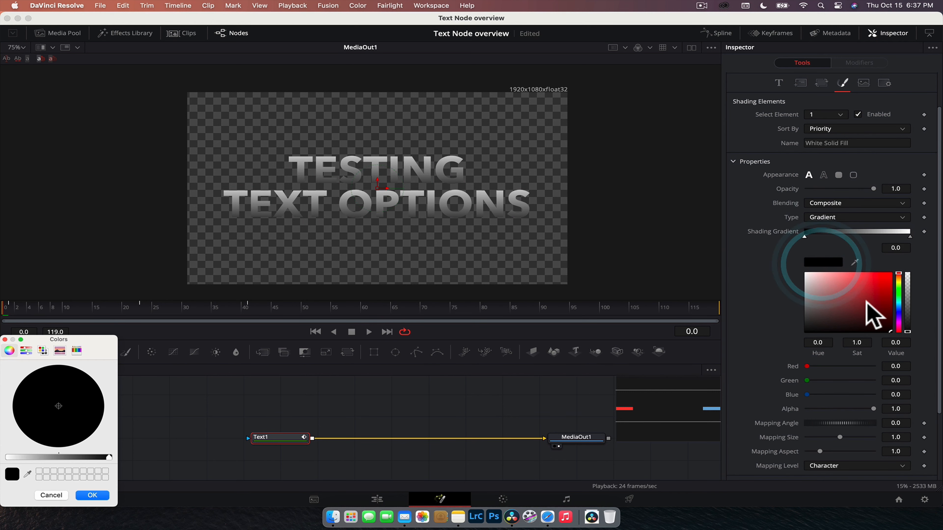
pyautogui.click(62, 457)
pyautogui.click(100, 408)
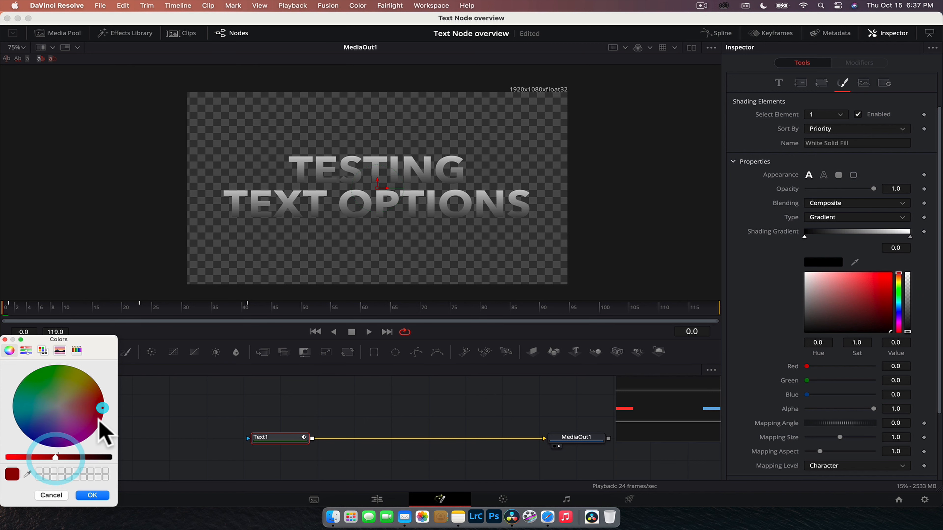
pyautogui.click(22, 458)
pyautogui.click(91, 495)
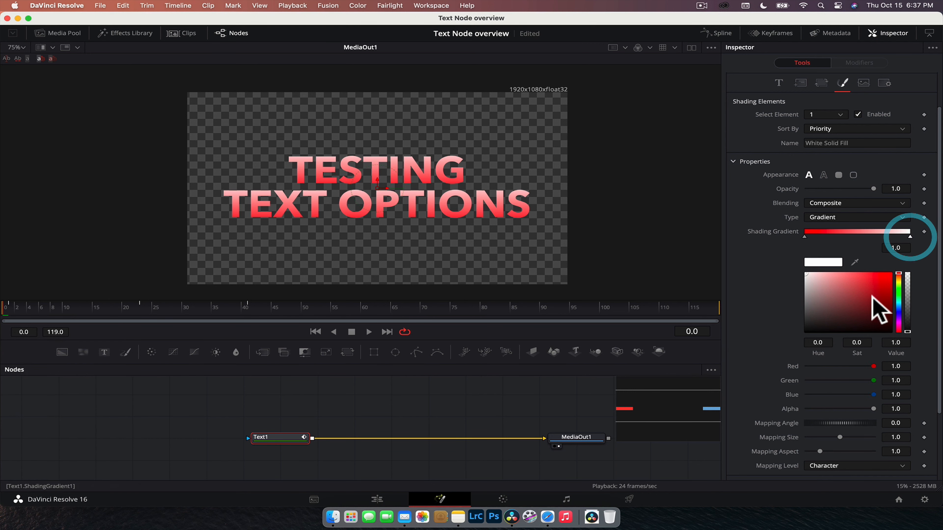
# Set the shading gradient's end color to green with hue about 0.408 and its start color to blue with hue about 0.536
pyautogui.moveTo(891, 276); pyautogui.dragTo(906, 274)
pyautogui.click(897, 296)
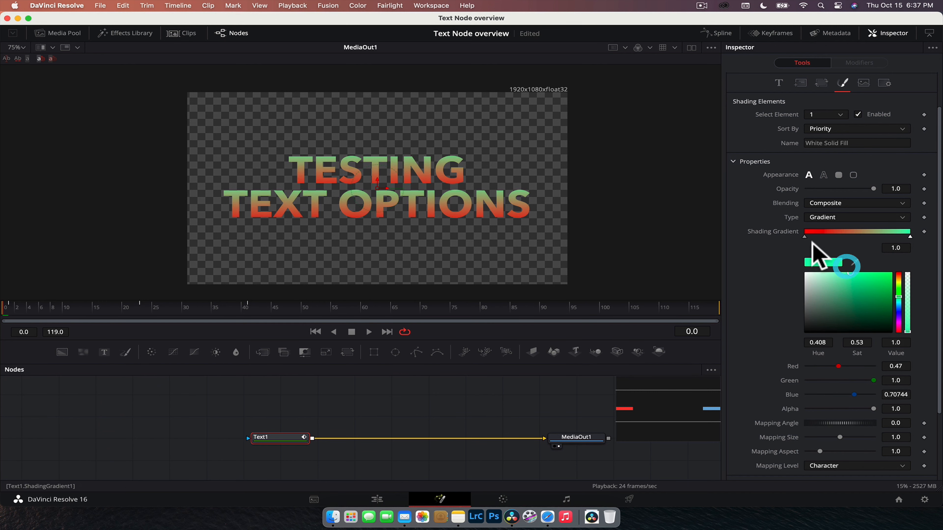
pyautogui.click(804, 236)
pyautogui.click(898, 303)
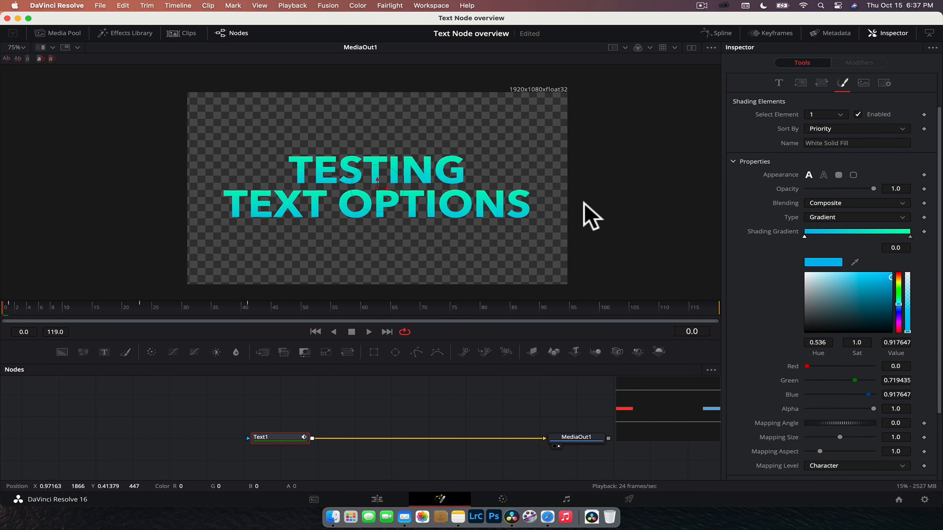
pyautogui.scroll(-5, 852, 297)
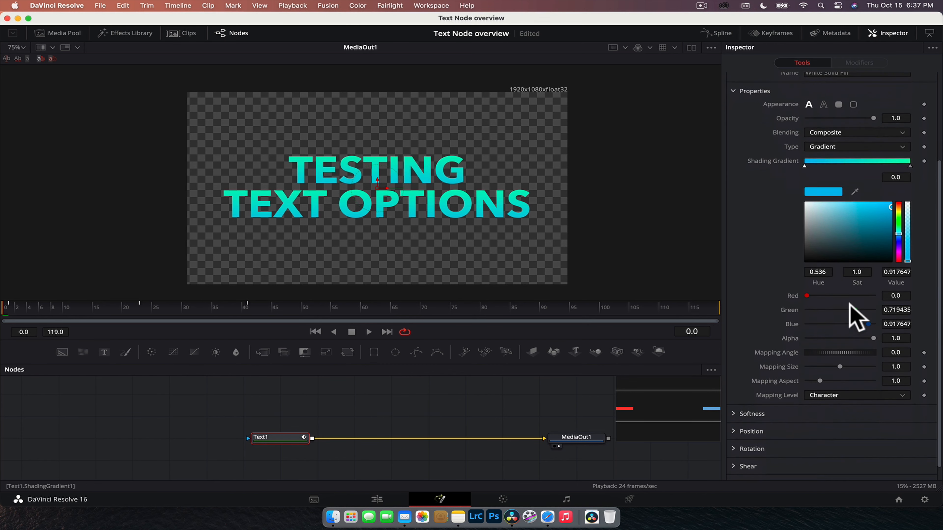
# Set the shading gradient's mapping angle to about 78.3 and mapping size to 0.394, with a bright blue start color of saturation 0.916
pyautogui.moveTo(829, 335); pyautogui.dragTo(876, 335)
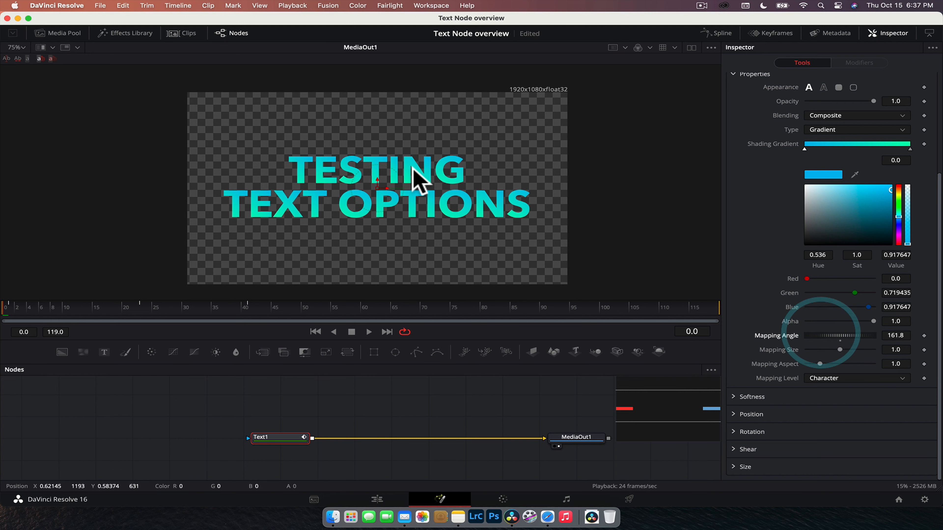
pyautogui.moveTo(872, 200); pyautogui.dragTo(819, 247)
pyautogui.moveTo(853, 336); pyautogui.dragTo(823, 340)
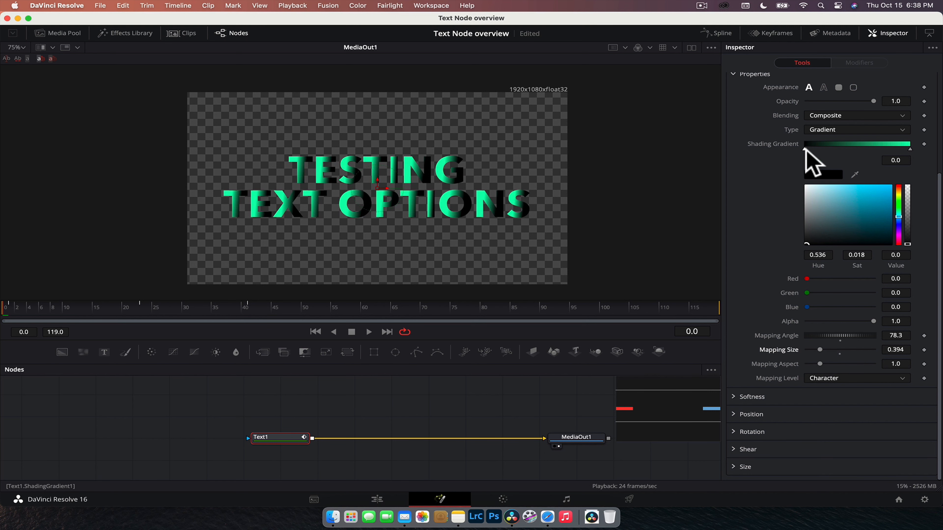
pyautogui.moveTo(805, 149)
pyautogui.mouseDown()
pyautogui.moveTo(875, 149)
pyautogui.moveTo(791, 150)
pyautogui.moveTo(810, 152)
pyautogui.moveTo(801, 163)
pyautogui.moveTo(791, 150)
pyautogui.mouseUp()
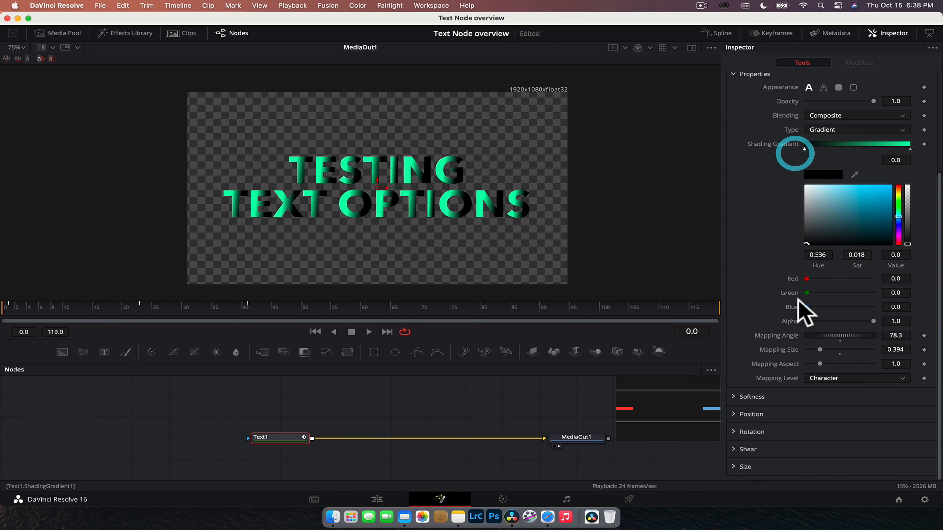
pyautogui.moveTo(853, 207); pyautogui.dragTo(885, 187)
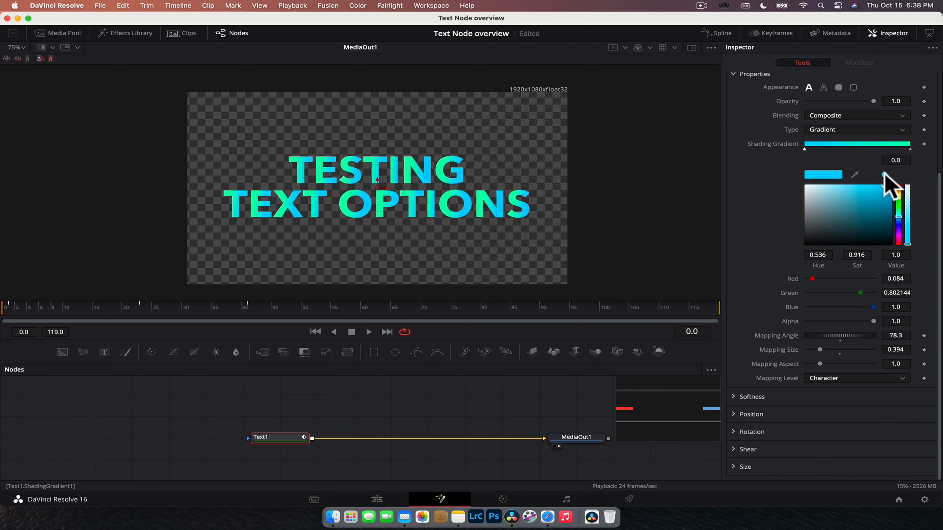
# Map the shading gradient at the Line level and set its mapping aspect to 2.717
pyautogui.click(831, 378)
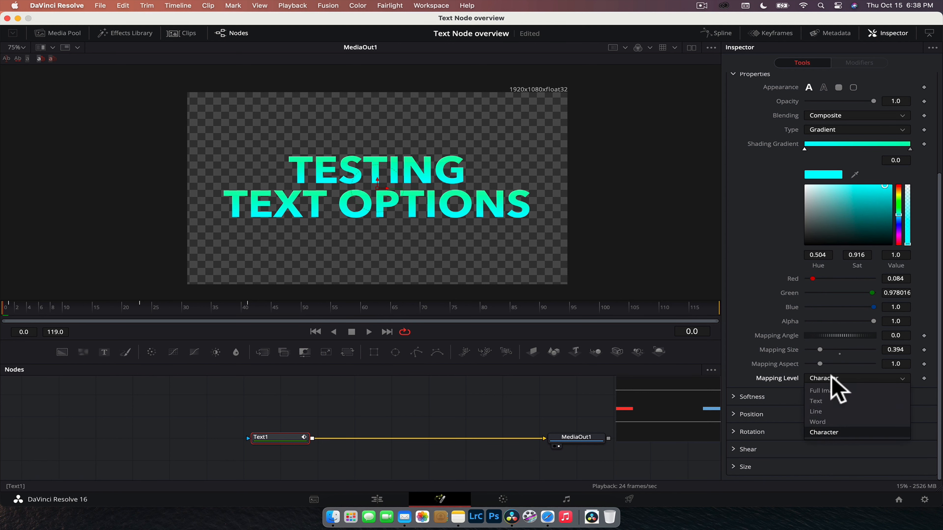
pyautogui.click(839, 411)
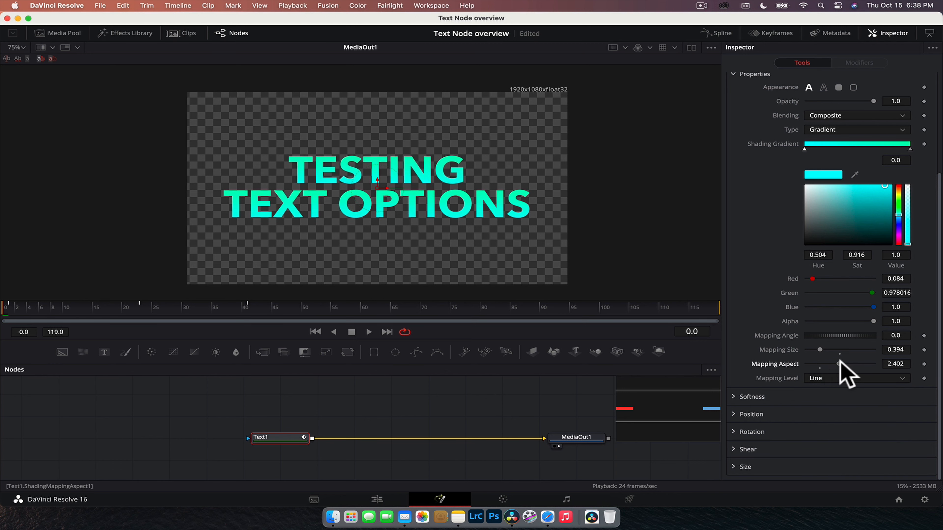
pyautogui.moveTo(839, 363); pyautogui.dragTo(844, 364)
pyautogui.click(843, 378)
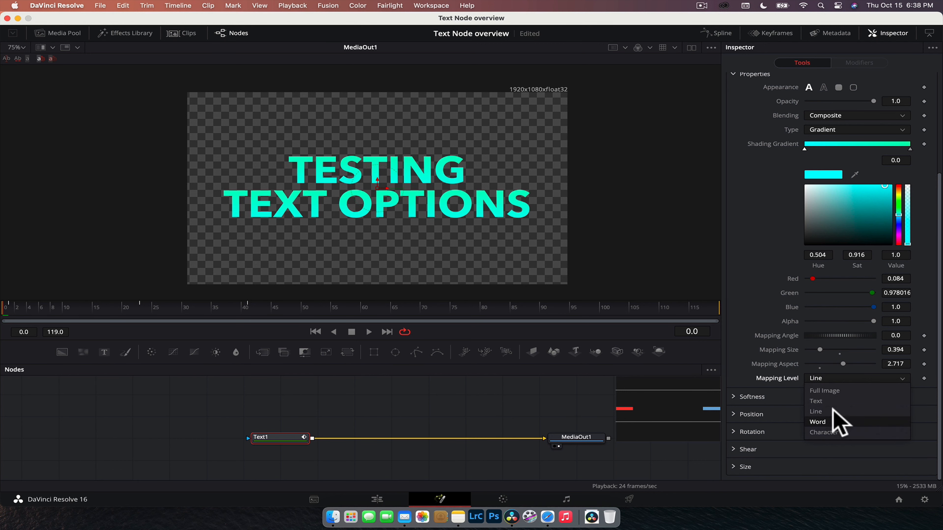
pyautogui.click(757, 383)
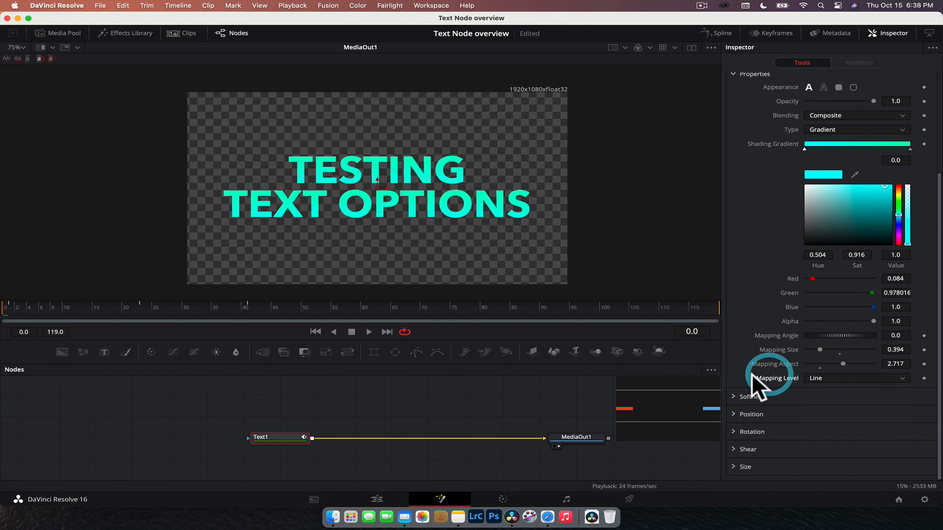
# Try a Y softness of 5.98 with a glow of 0.8 on shading element 1, and reset both
pyautogui.click(736, 396)
pyautogui.scroll(-4, 764, 406)
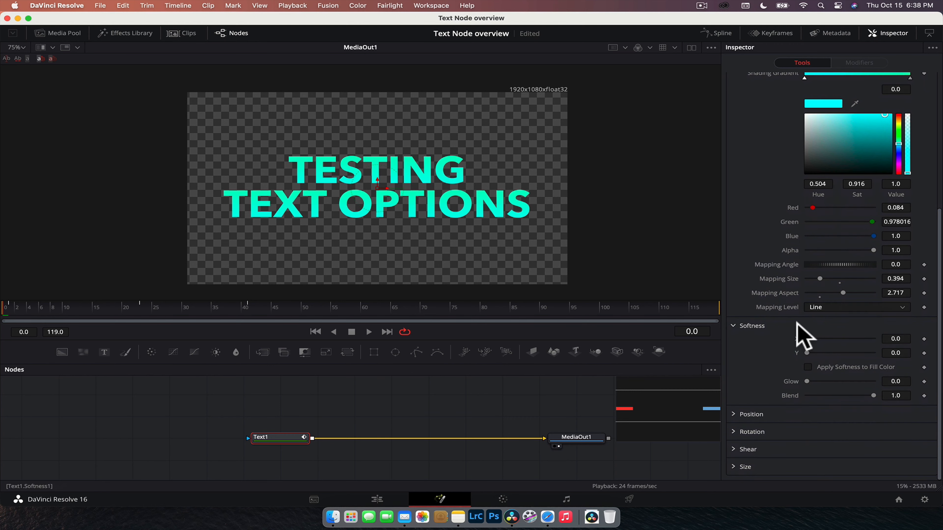
pyautogui.moveTo(810, 341); pyautogui.dragTo(860, 379)
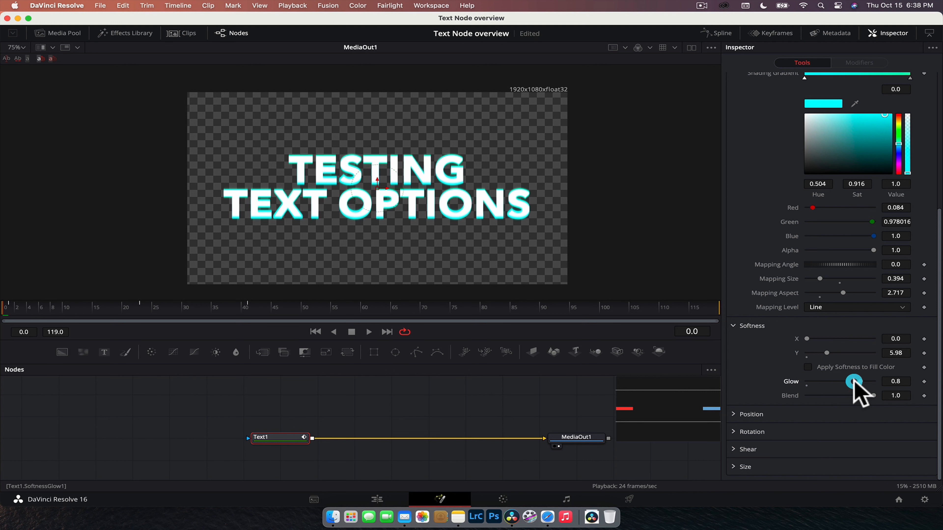
pyautogui.click(807, 385)
pyautogui.click(807, 358)
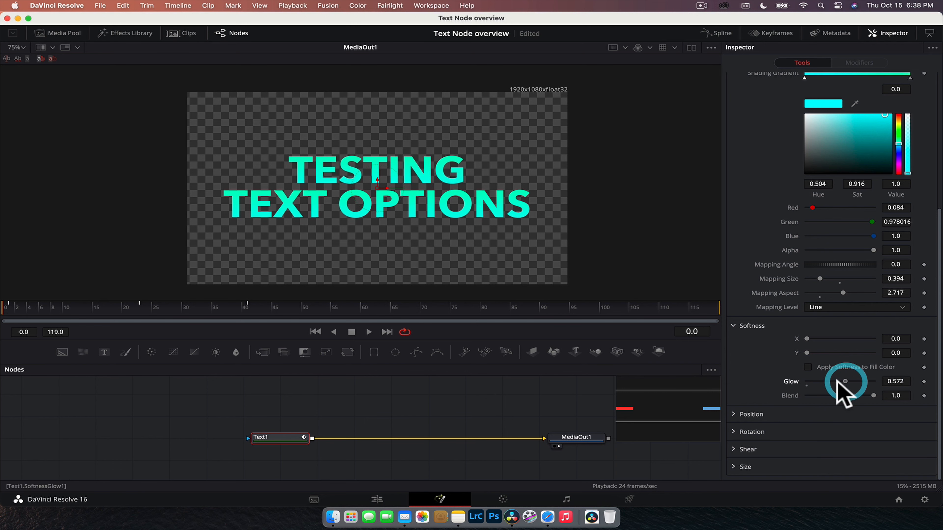
# Try a glow of 1.0 with X and Y softness of 2.0, and reset both softness values to 0
pyautogui.click(803, 386)
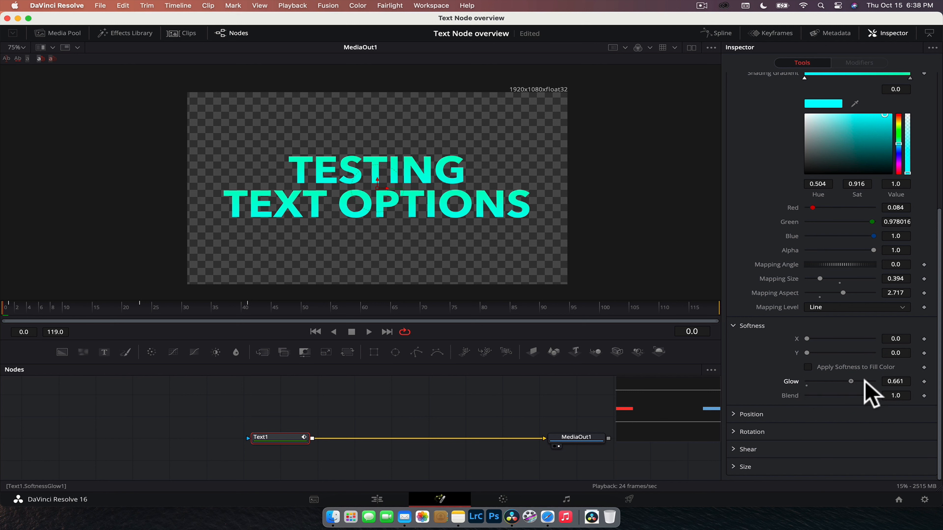
pyautogui.moveTo(870, 382); pyautogui.dragTo(829, 381)
pyautogui.click(825, 352)
pyautogui.click(822, 338)
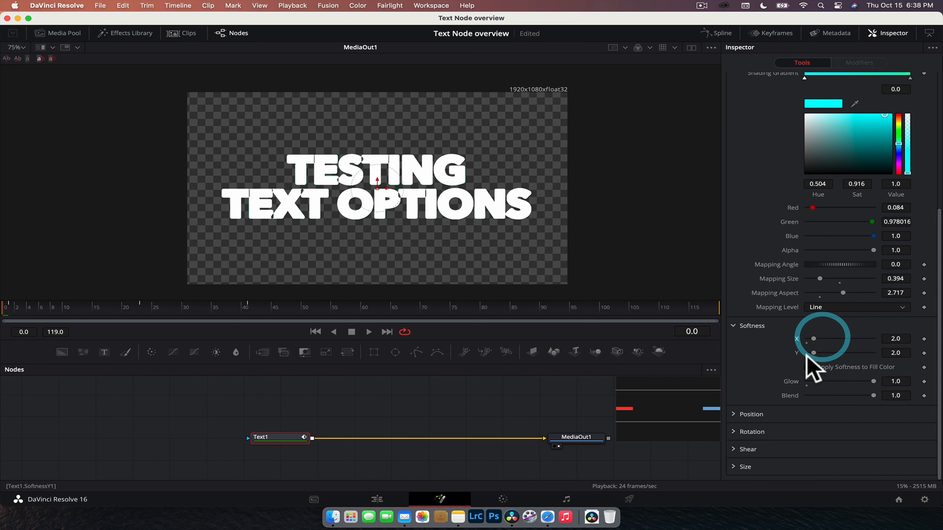
pyautogui.click(806, 343)
pyautogui.click(806, 356)
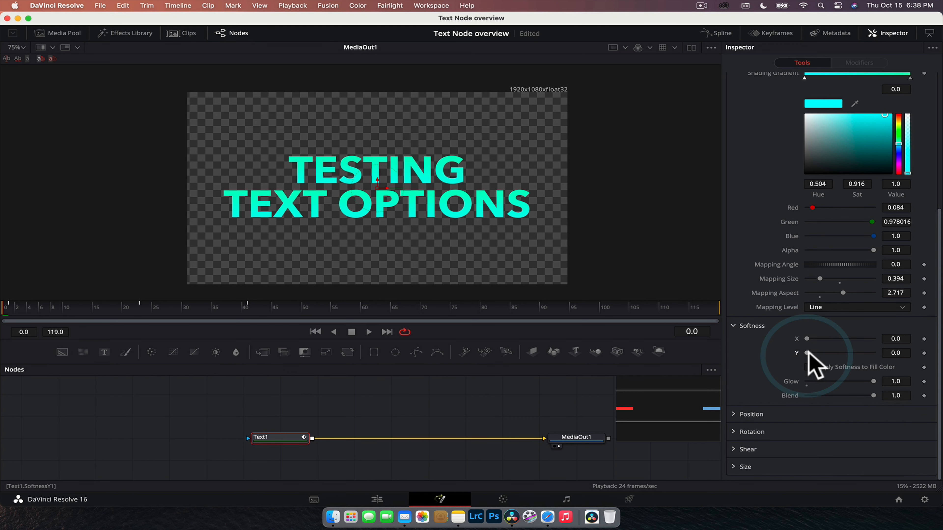
# Set shading element 1's softness to X 2.0 and Y 2.16 with a glow of 0.1, and lower the softness blend to 0
pyautogui.moveTo(808, 354); pyautogui.dragTo(808, 355)
pyautogui.click(835, 382)
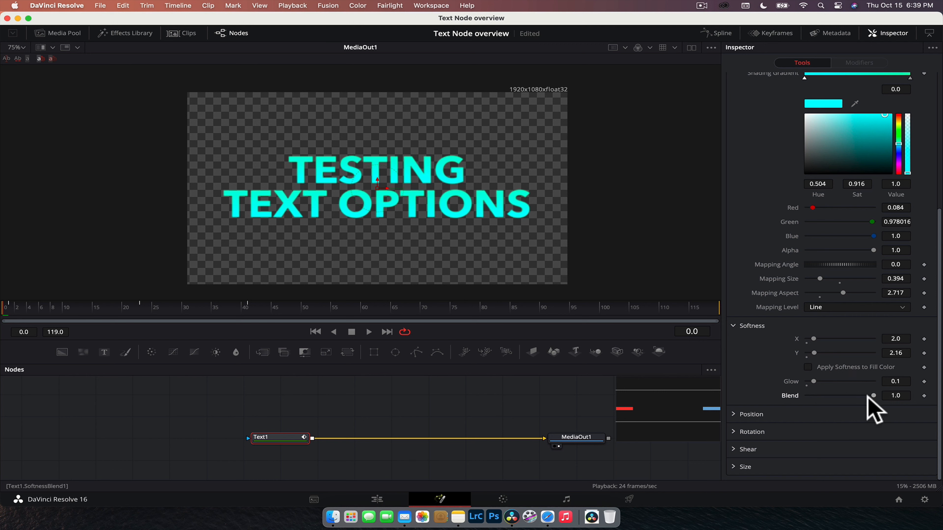
pyautogui.moveTo(863, 395); pyautogui.dragTo(775, 395)
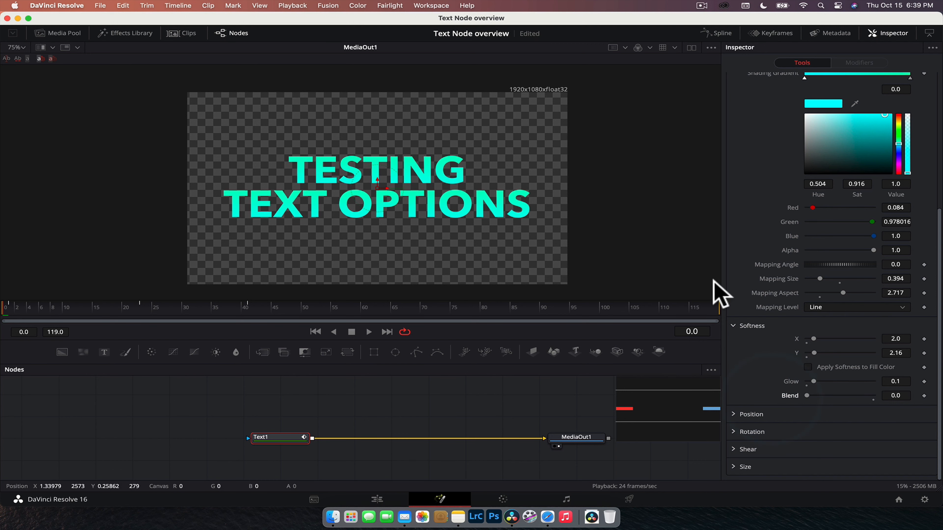
# Raise the softness to X 10.0 and Y 10.16, compare it at a blend of 1.0, and return the blend to 0
pyautogui.click(841, 338)
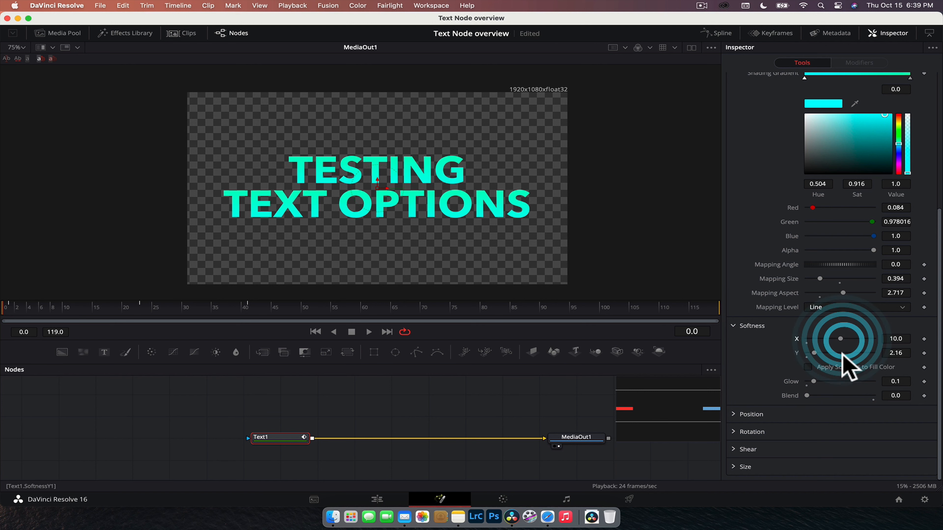
pyautogui.click(873, 396)
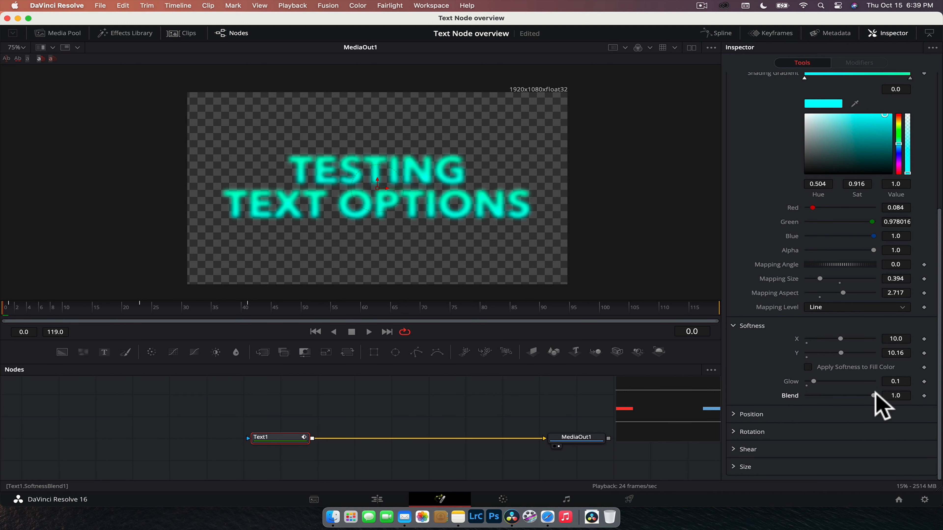
pyautogui.moveTo(873, 396); pyautogui.dragTo(746, 399)
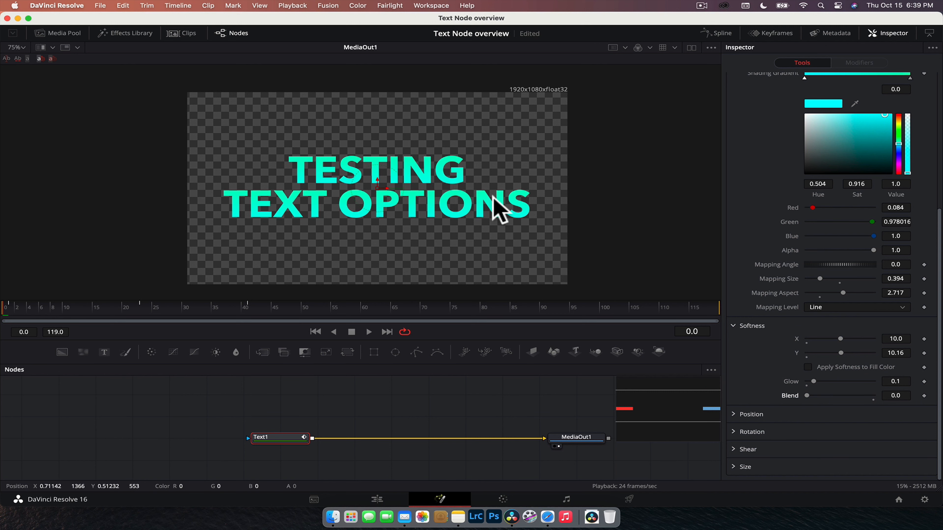
# Show shading element 1's position, rotation and shear settings, try rotating it about X, and reset the rotation to 0
pyautogui.click(737, 415)
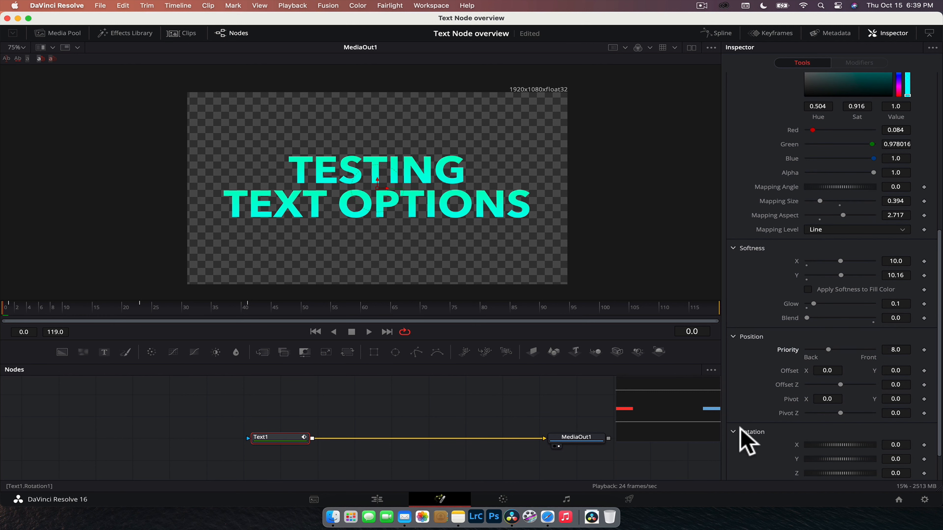
pyautogui.scroll(-2, 747, 441)
pyautogui.click(733, 450)
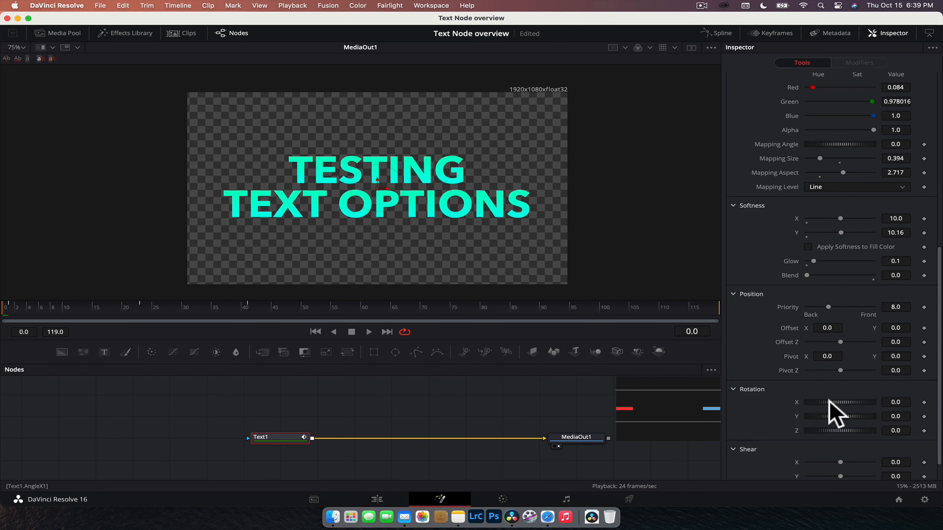
pyautogui.moveTo(828, 401)
pyautogui.mouseDown()
pyautogui.moveTo(844, 399)
pyautogui.moveTo(824, 398)
pyautogui.moveTo(837, 403)
pyautogui.mouseUp()
pyautogui.click(840, 405)
pyautogui.click(841, 409)
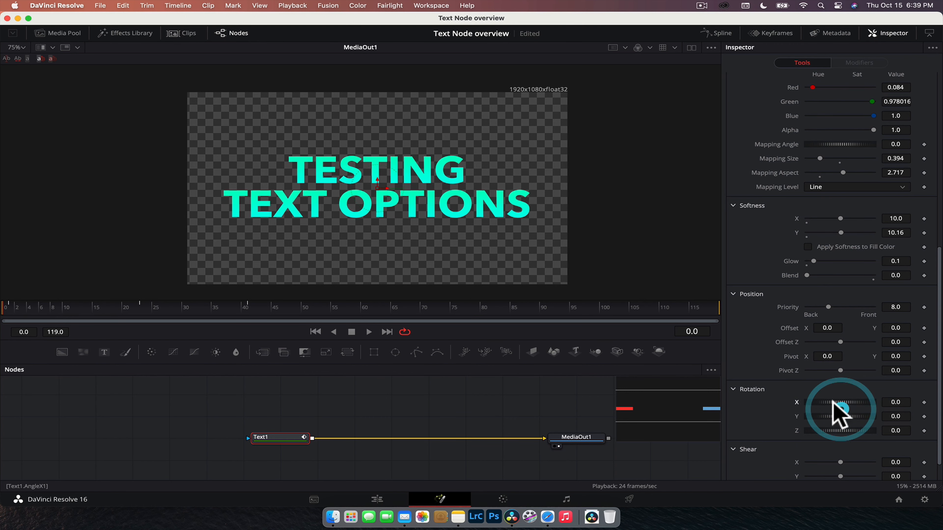
# Select shading element 2, Red Outline, and enable it
pyautogui.scroll(6, 764, 253)
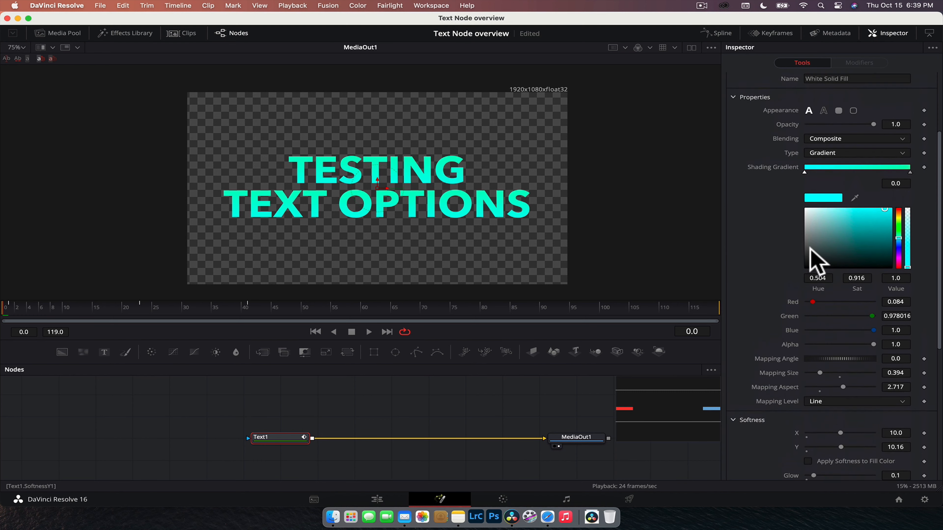
pyautogui.scroll(3, 813, 262)
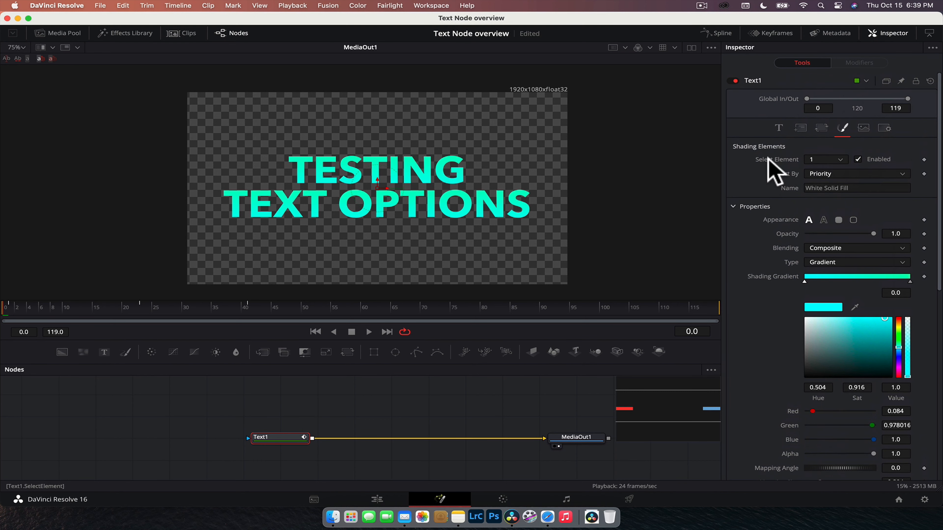
pyautogui.click(840, 159)
pyautogui.click(828, 182)
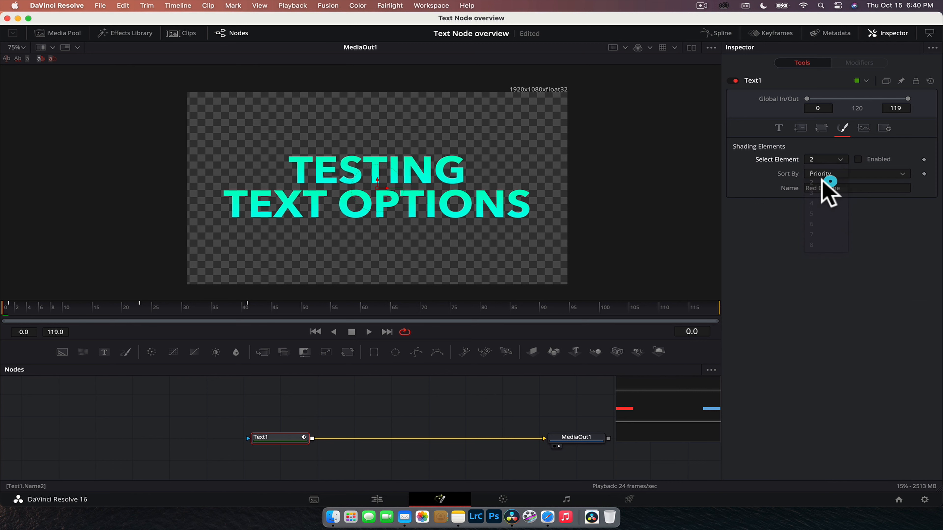
pyautogui.click(856, 160)
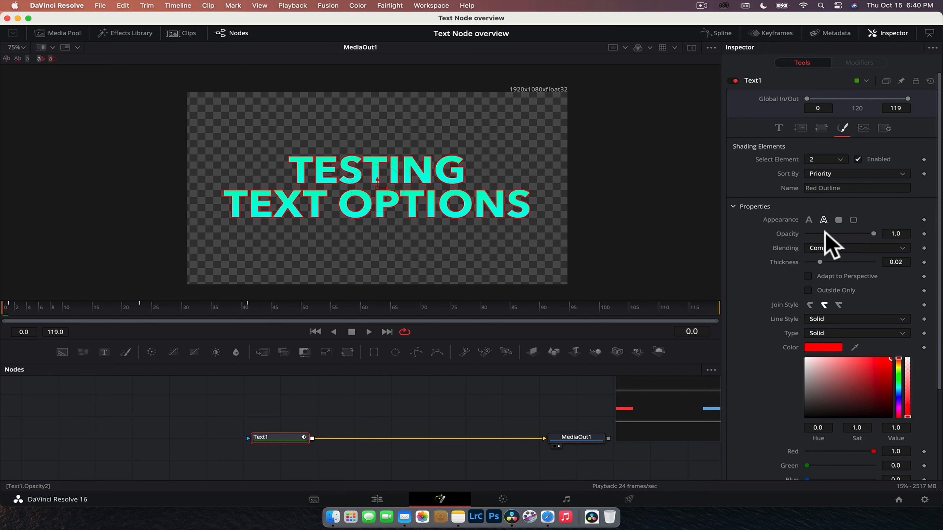
# Change the outline color of shading element 2 to black and set its thickness to 0.0565
pyautogui.moveTo(830, 393); pyautogui.dragTo(762, 456)
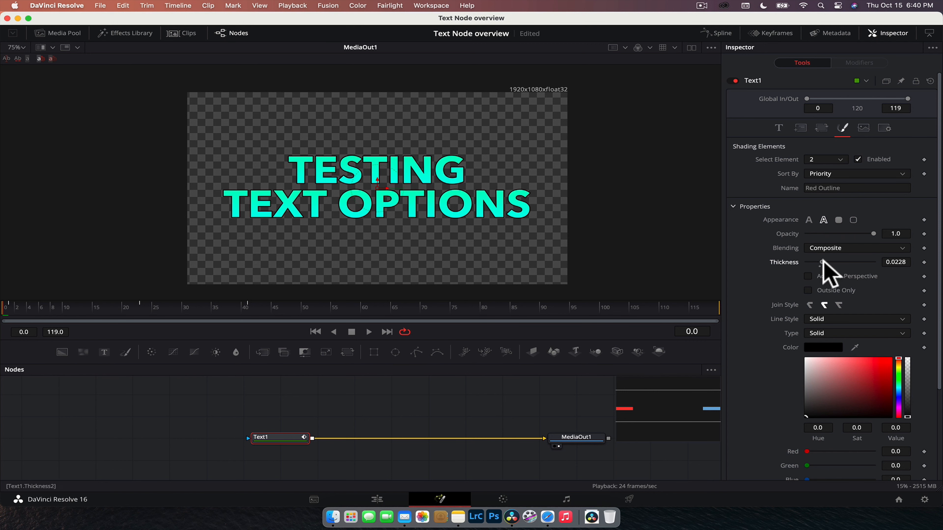
pyautogui.moveTo(822, 261); pyautogui.dragTo(847, 261)
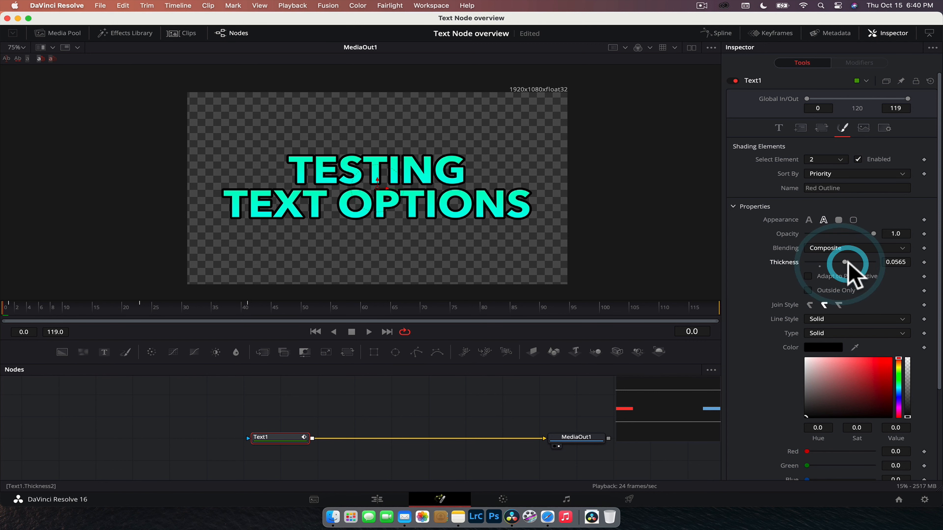
# Look at the outline's position settings, try rotating the outline about X, and reset the rotation
pyautogui.scroll(-5, 802, 281)
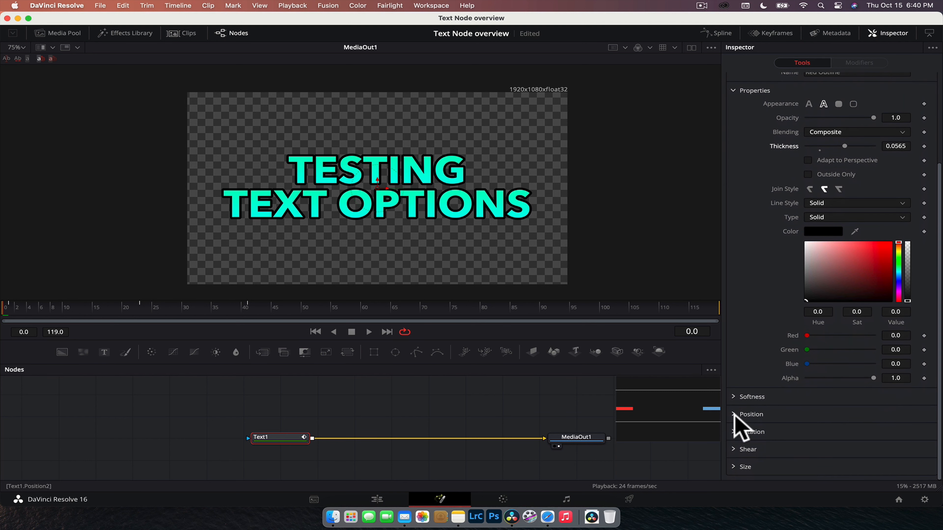
pyautogui.click(738, 412)
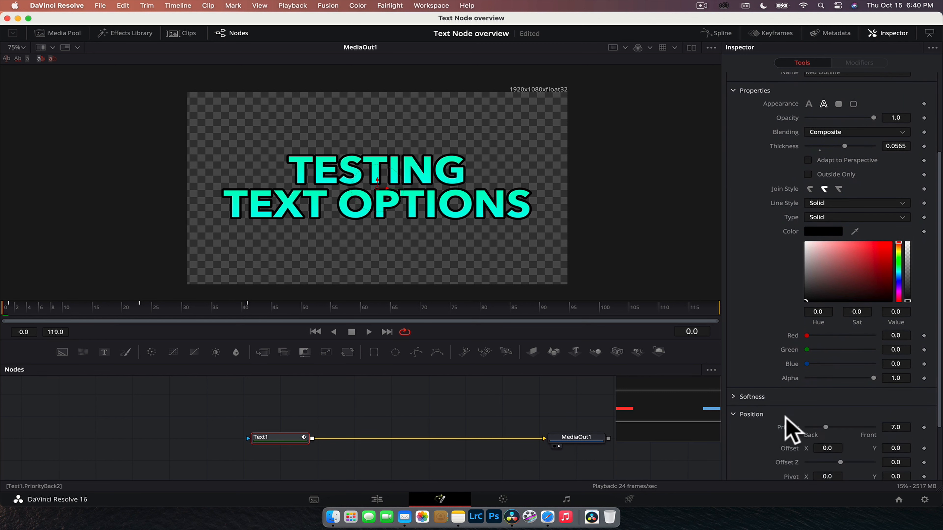
pyautogui.click(739, 414)
pyautogui.click(738, 433)
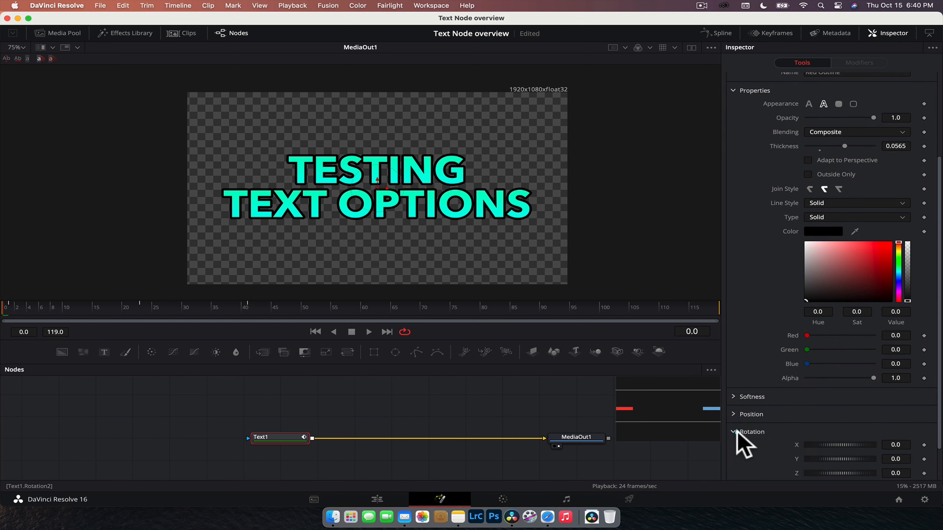
pyautogui.moveTo(844, 445); pyautogui.dragTo(825, 449)
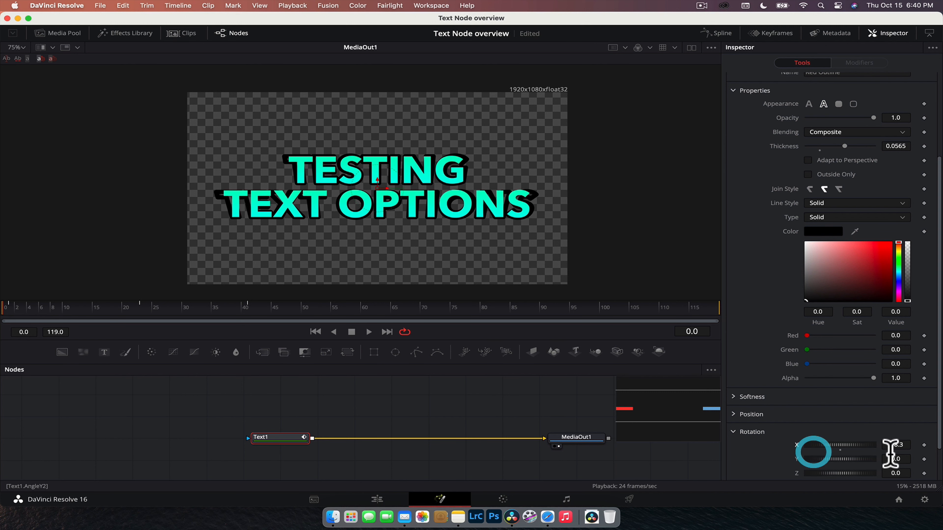
pyautogui.click(839, 450)
pyautogui.click(737, 432)
# Select shading element 3, Black Shadow, and enable it
pyautogui.scroll(5, 817, 295)
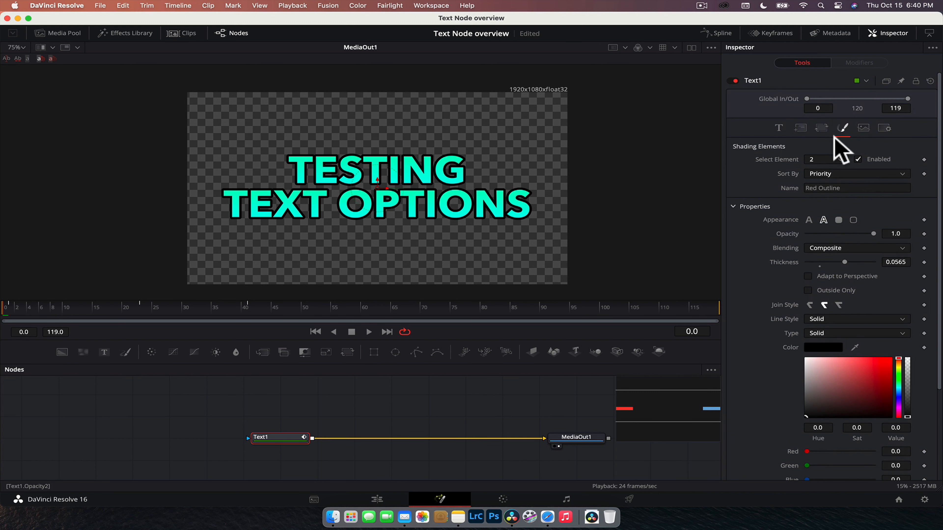
pyautogui.click(840, 159)
pyautogui.click(831, 188)
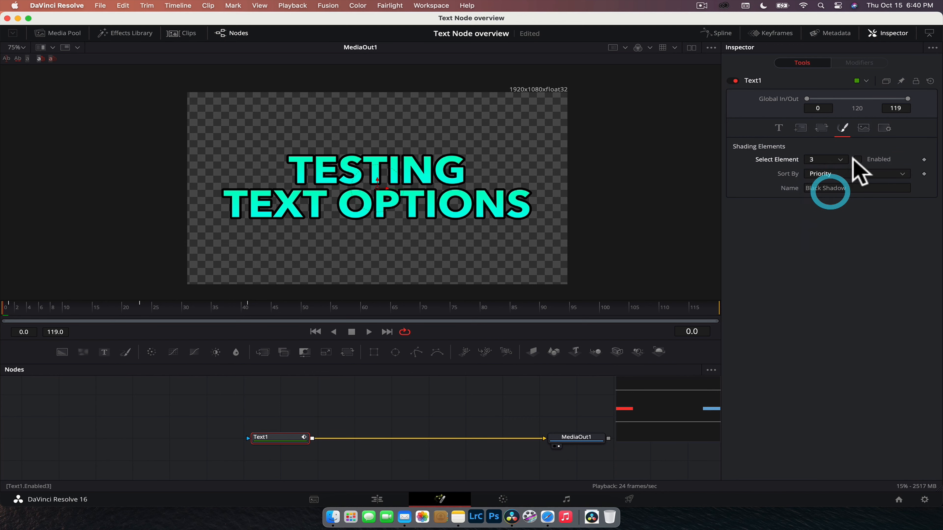
pyautogui.click(857, 160)
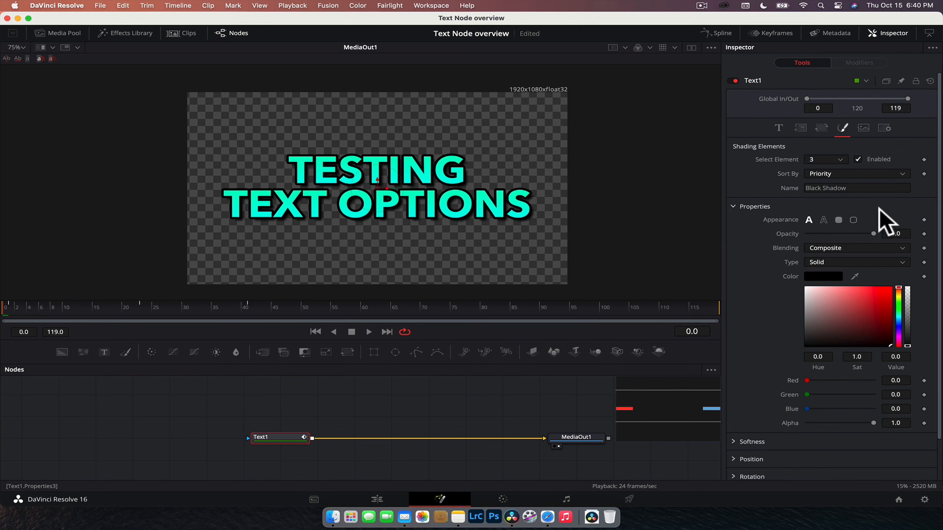
# Make the shadow of shading element 3 red, with X softness about 6.46 and glow 0.1
pyautogui.scroll(-3, 746, 409)
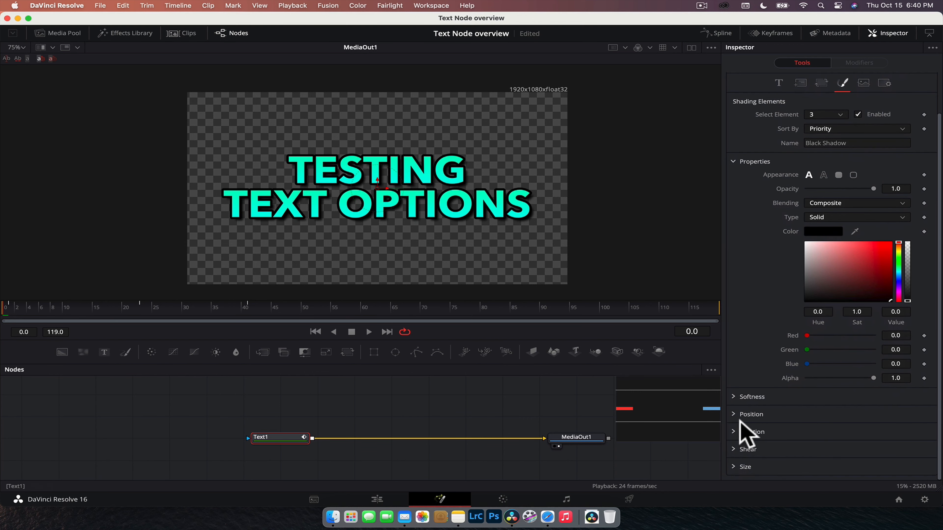
pyautogui.click(740, 397)
pyautogui.moveTo(880, 300); pyautogui.dragTo(894, 242)
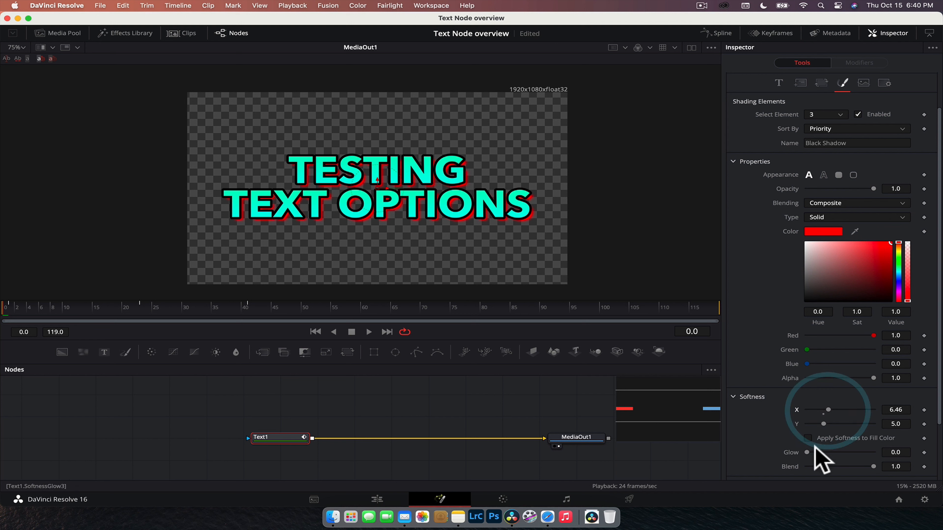
pyautogui.moveTo(807, 452); pyautogui.dragTo(813, 452)
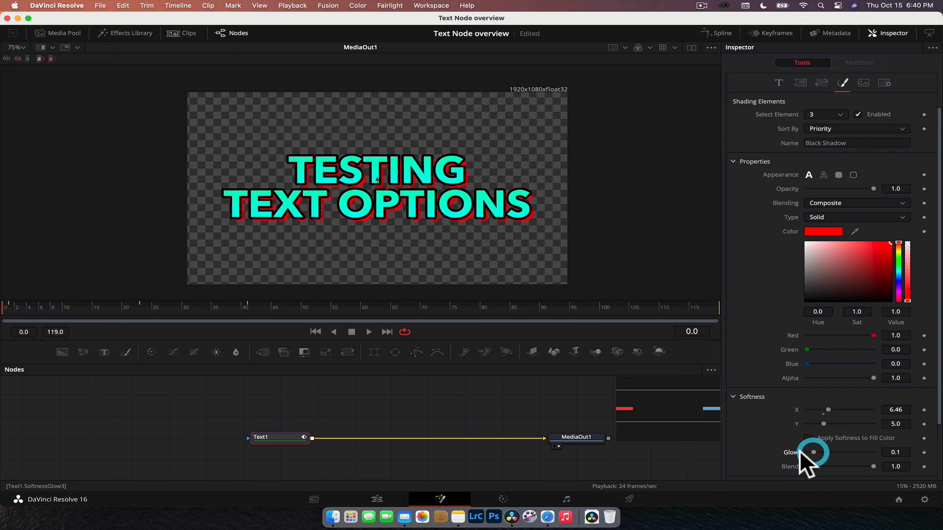
pyautogui.click(733, 397)
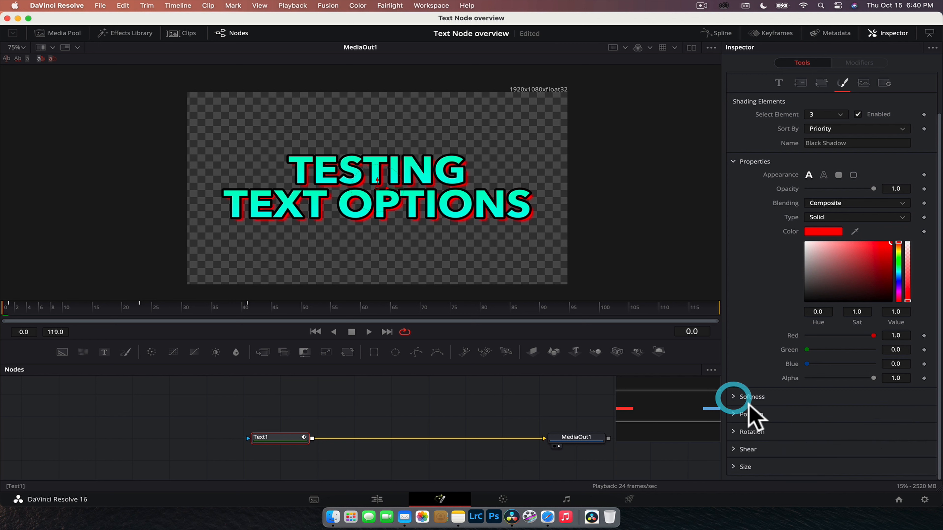
# Try rotating the shadow about Y to -96.5, undo it, and try an X rotation of about -138.3
pyautogui.click(734, 432)
pyautogui.moveTo(838, 459); pyautogui.dragTo(817, 460)
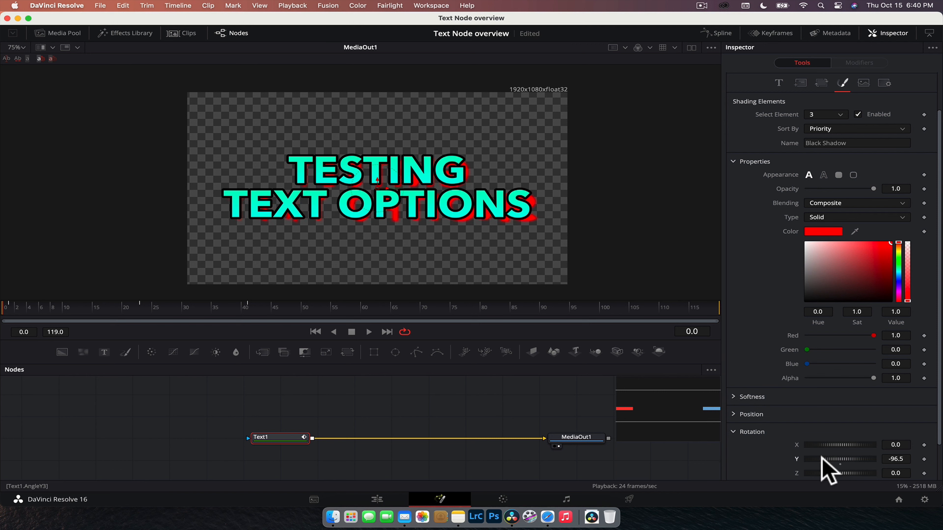
pyautogui.press('super+z')
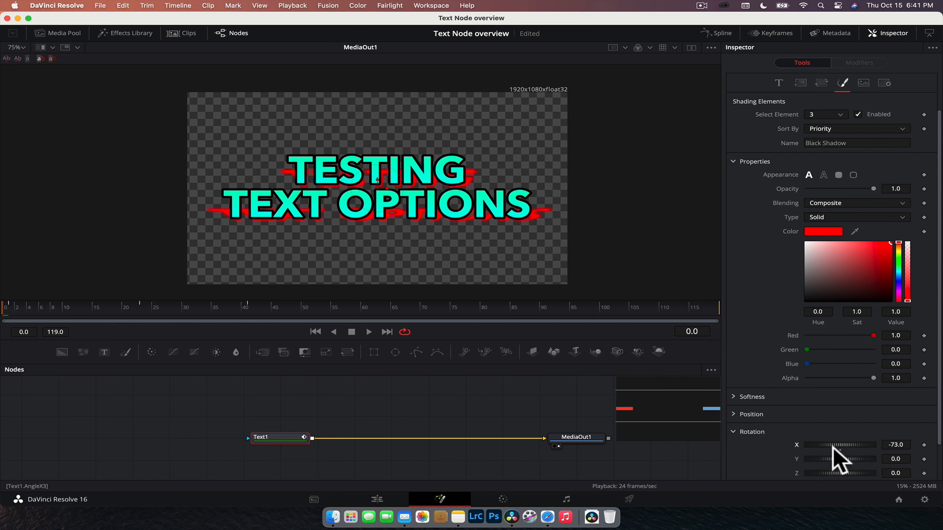
pyautogui.moveTo(838, 447); pyautogui.dragTo(823, 447)
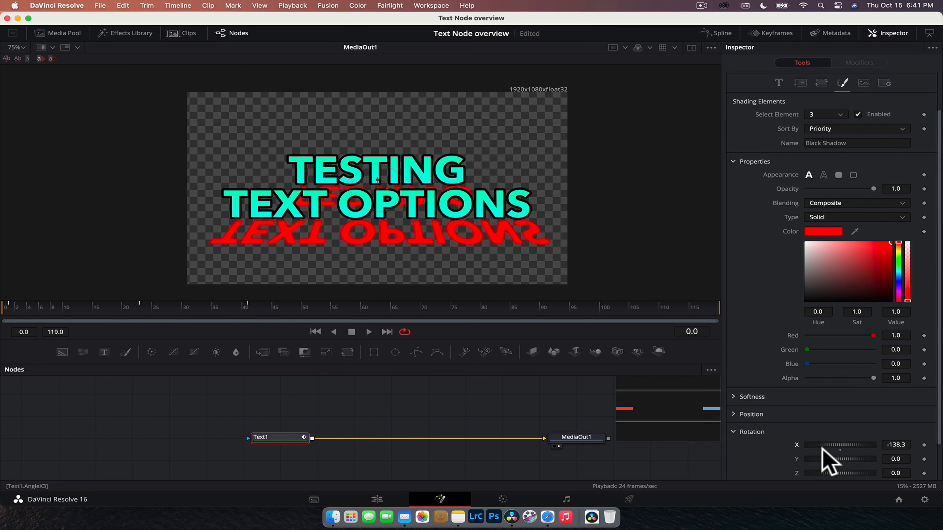
pyautogui.click(733, 431)
# Reset the shadow's rotation and shear it to about -0.28 in X and -0.42 in Y
pyautogui.click(734, 449)
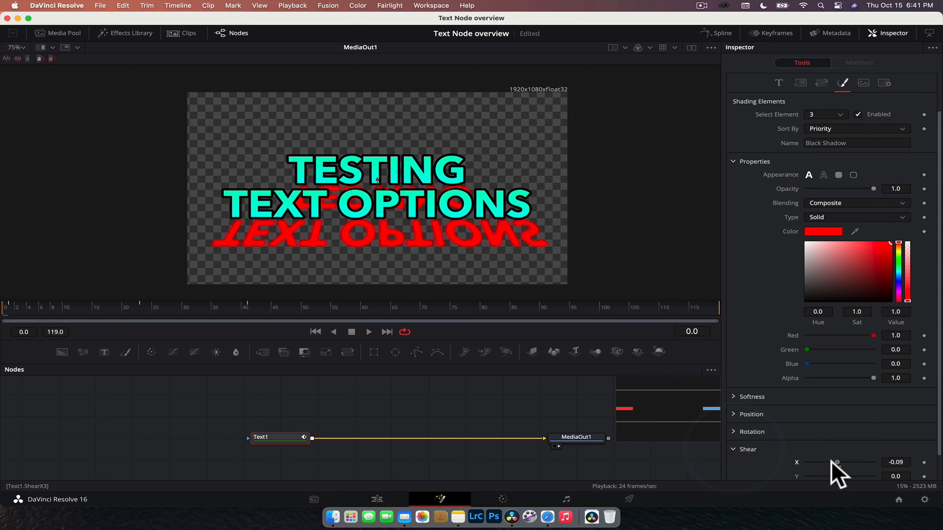
pyautogui.moveTo(828, 462)
pyautogui.mouseDown()
pyautogui.moveTo(805, 462)
pyautogui.moveTo(818, 446)
pyautogui.moveTo(783, 452)
pyautogui.moveTo(840, 463)
pyautogui.mouseUp()
pyautogui.click(733, 431)
pyautogui.click(734, 432)
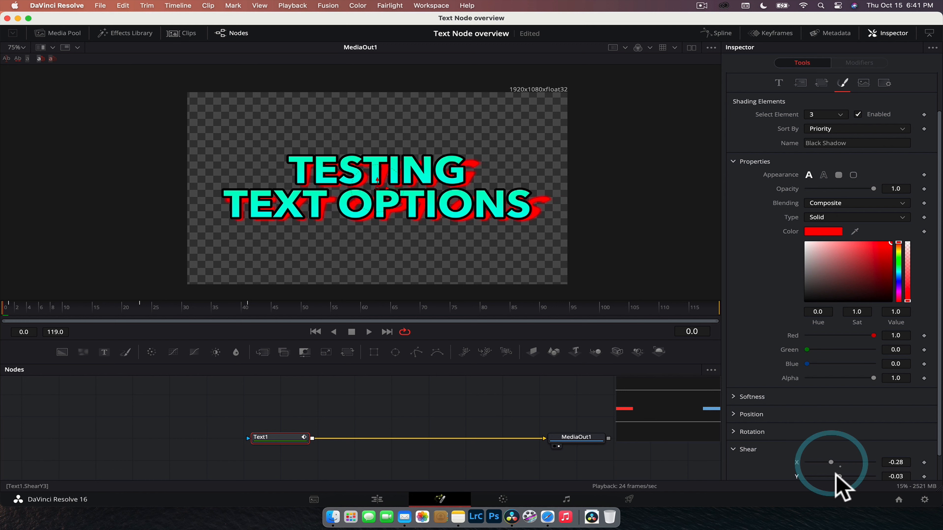
pyautogui.moveTo(839, 476); pyautogui.dragTo(823, 475)
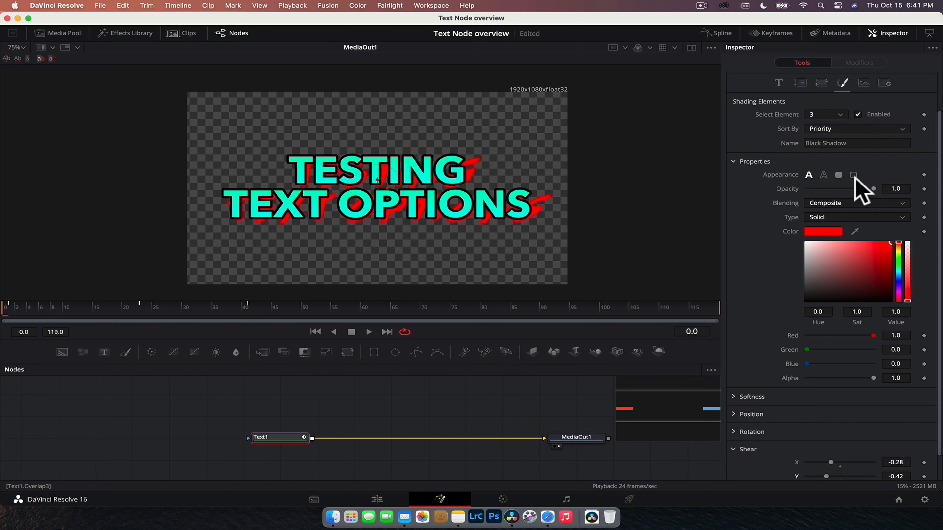
# Look at shading element 2, select shading element 1, White Solid Fill, and set its fill type to Image
pyautogui.scroll(3, 861, 180)
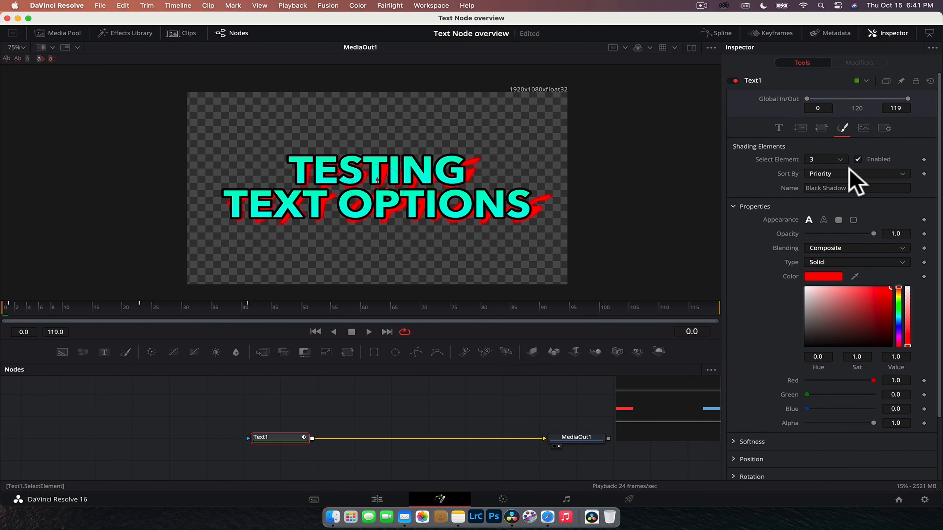
pyautogui.click(841, 160)
pyautogui.click(837, 181)
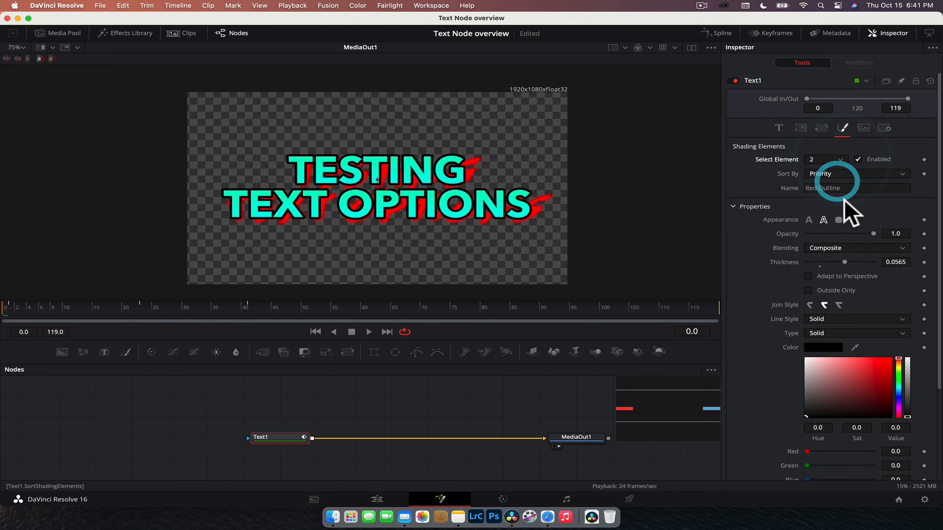
pyautogui.moveTo(867, 401); pyautogui.dragTo(750, 472)
pyautogui.click(832, 160)
pyautogui.click(840, 170)
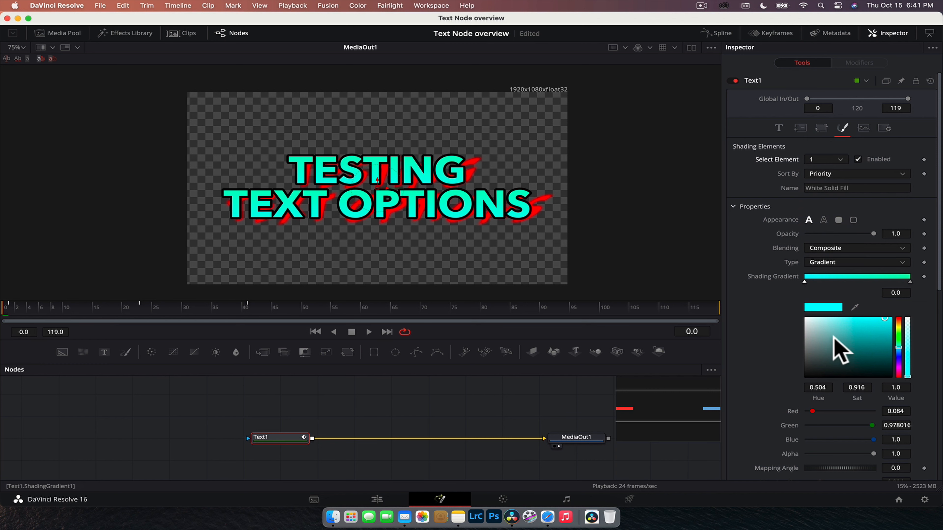
pyautogui.click(845, 263)
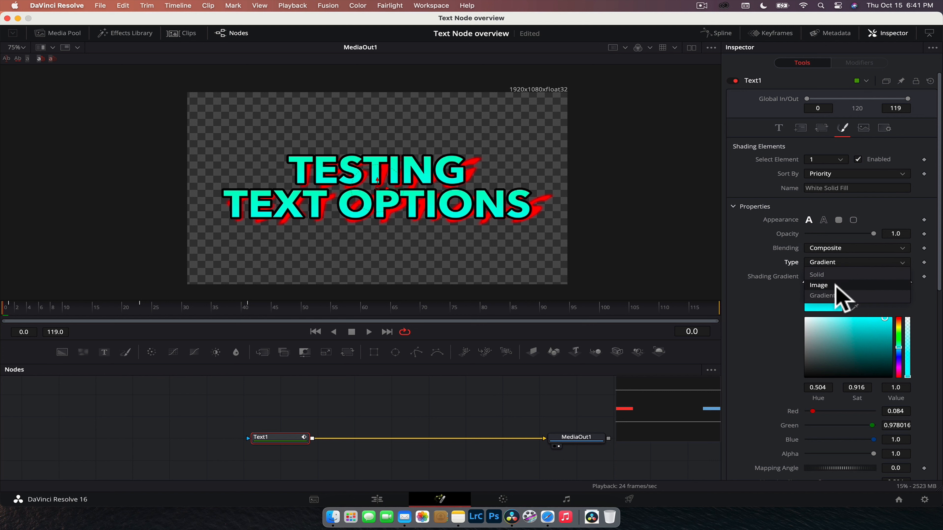
pyautogui.click(836, 286)
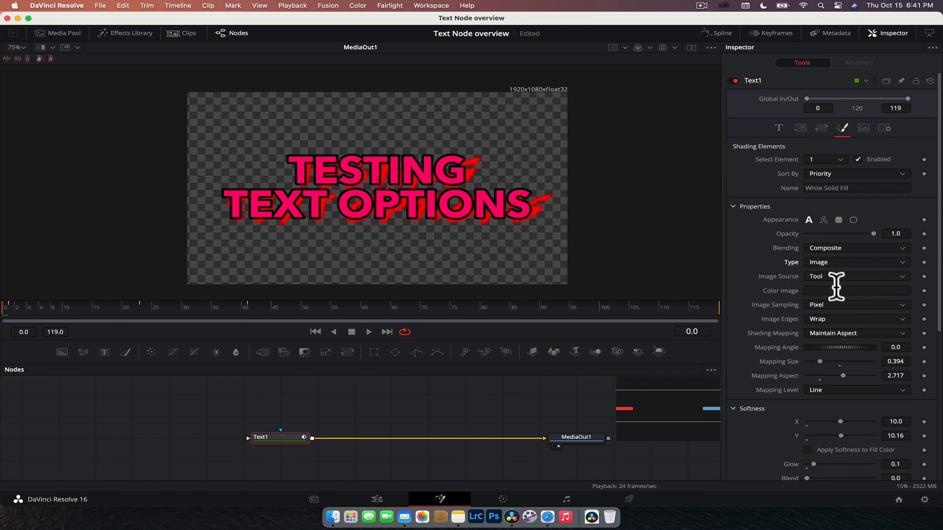
# Enlarge the node area, shift the Text1 and MediaOut1 nodes together within the graph, and reselect Text1
pyautogui.scroll(-3, 816, 289)
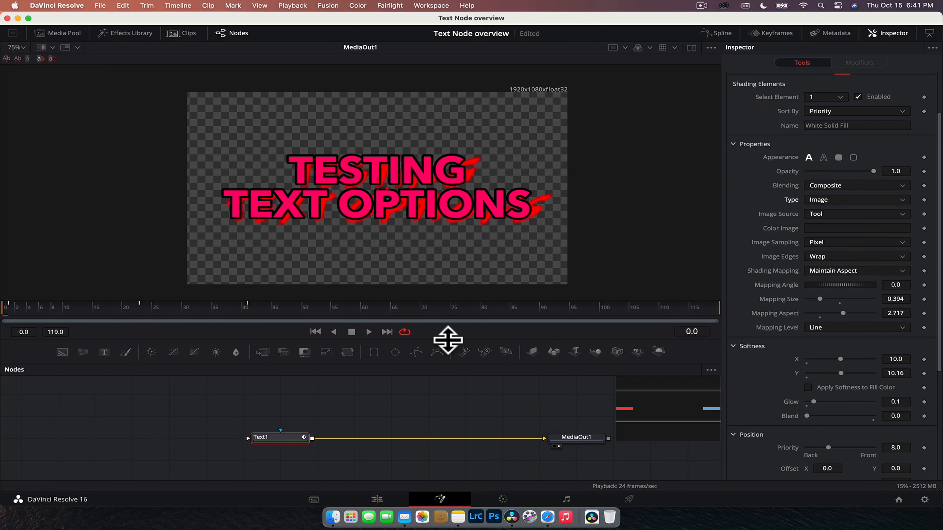
pyautogui.moveTo(447, 340); pyautogui.dragTo(442, 316)
pyautogui.moveTo(284, 379); pyautogui.dragTo(541, 435)
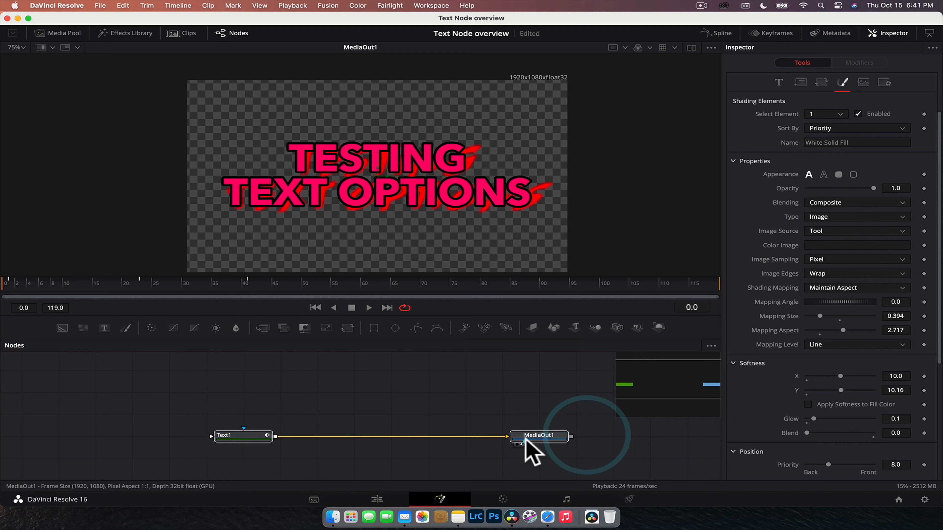
pyautogui.click(244, 434)
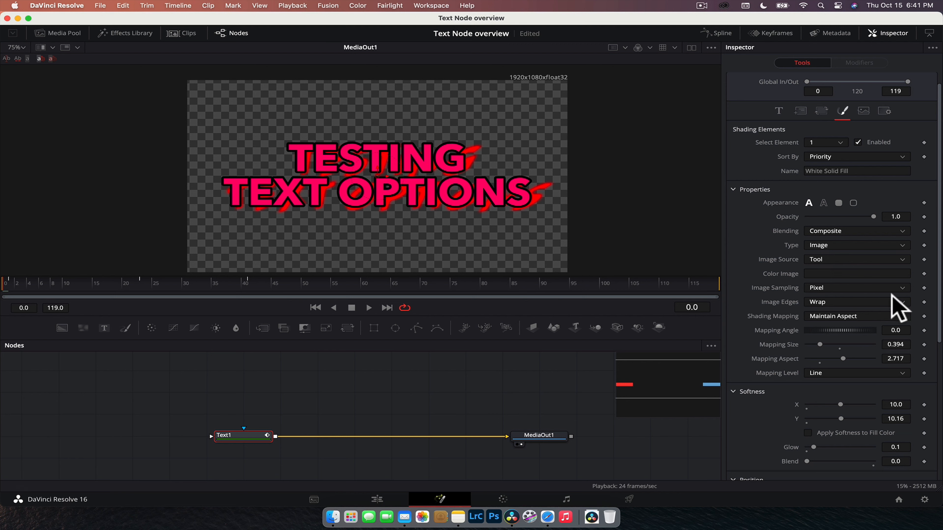
# Set the fill's image source to Clip and load cover_23.jpg from the Downloads folder as its color file
pyautogui.click(902, 260)
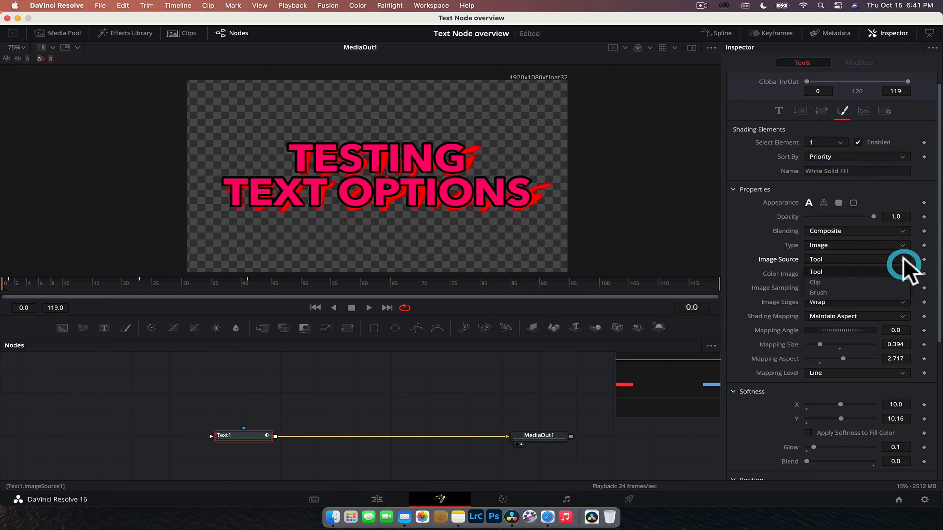
pyautogui.click(868, 283)
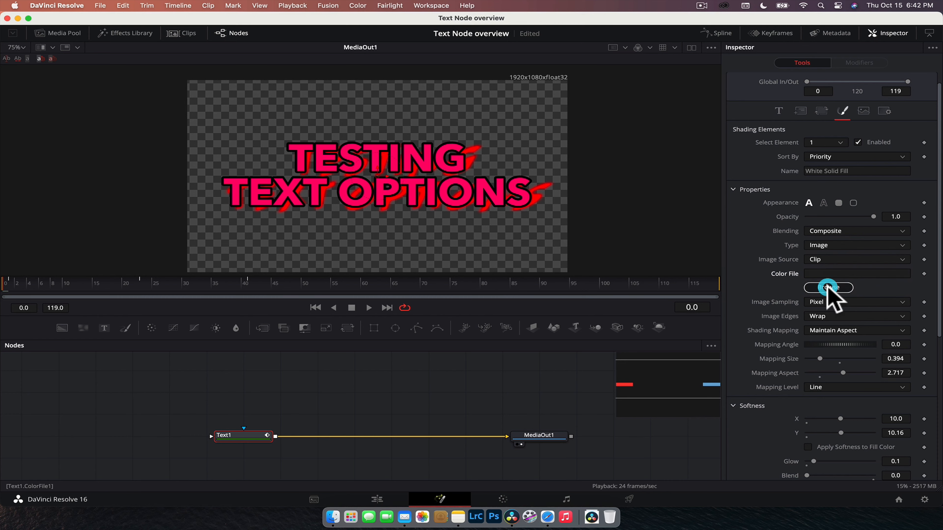
pyautogui.click(827, 287)
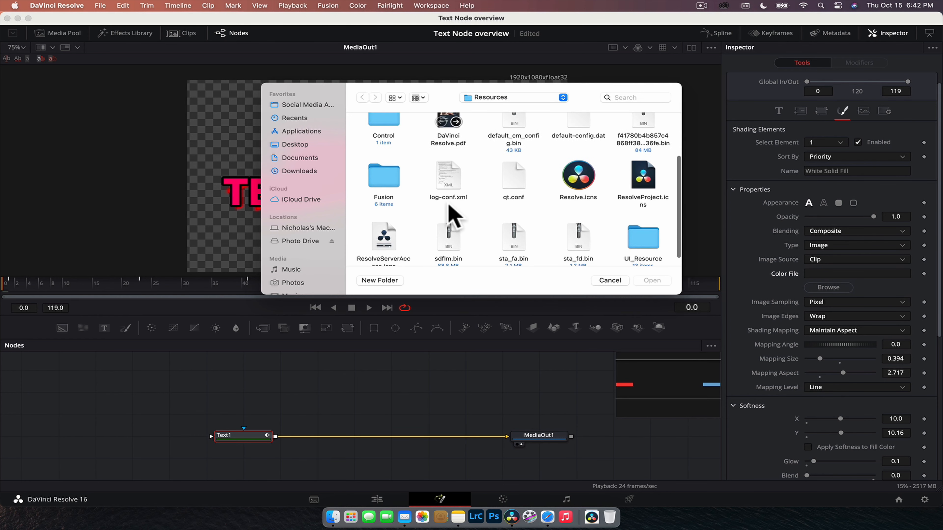
pyautogui.scroll(3, 453, 216)
pyautogui.click(303, 171)
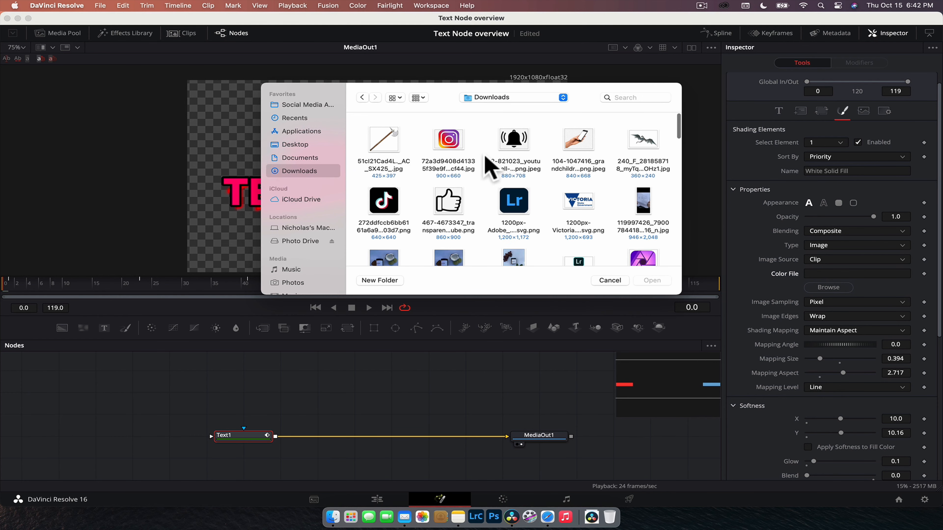
pyautogui.scroll(-10, 493, 171)
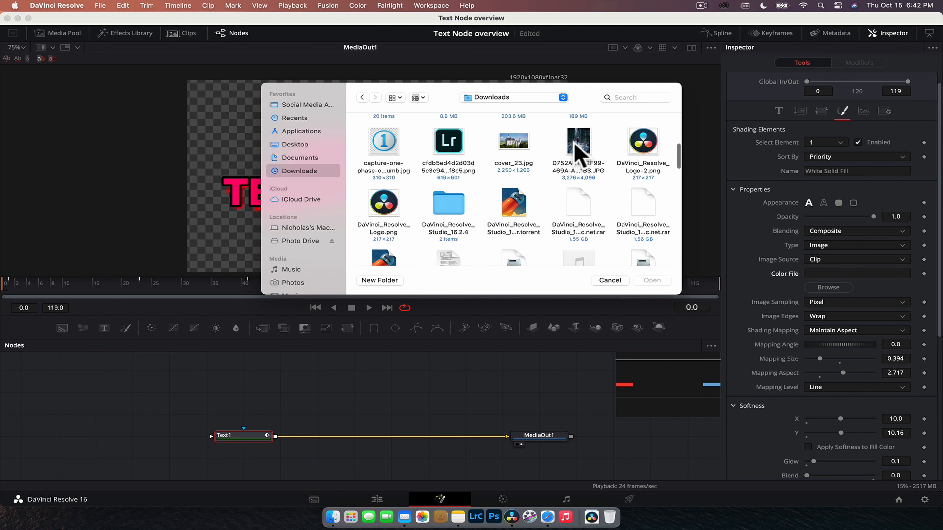
pyautogui.scroll(1, 557, 156)
pyautogui.click(523, 164)
pyautogui.click(662, 283)
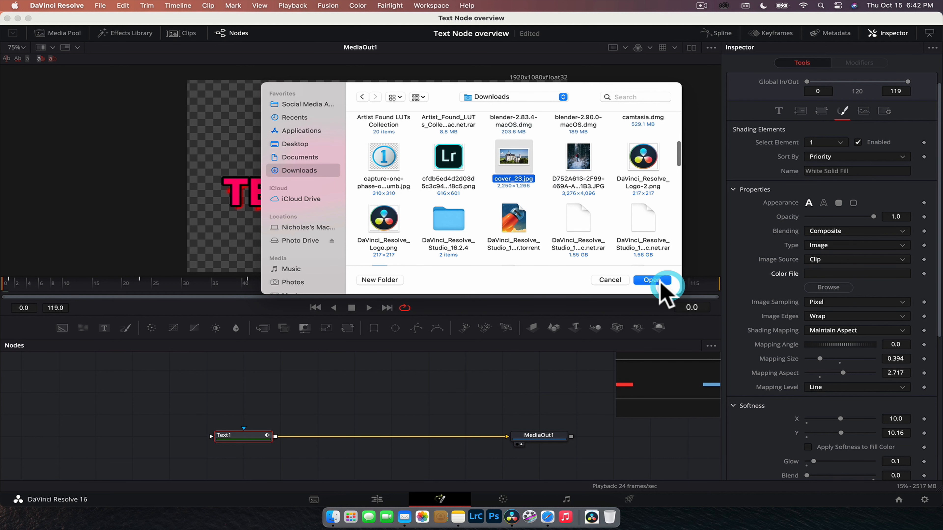
# Compare the Black, Wrap and Duplicate image edge modes on the text's image fill, ending with Wrap
pyautogui.scroll(4, 375, 171)
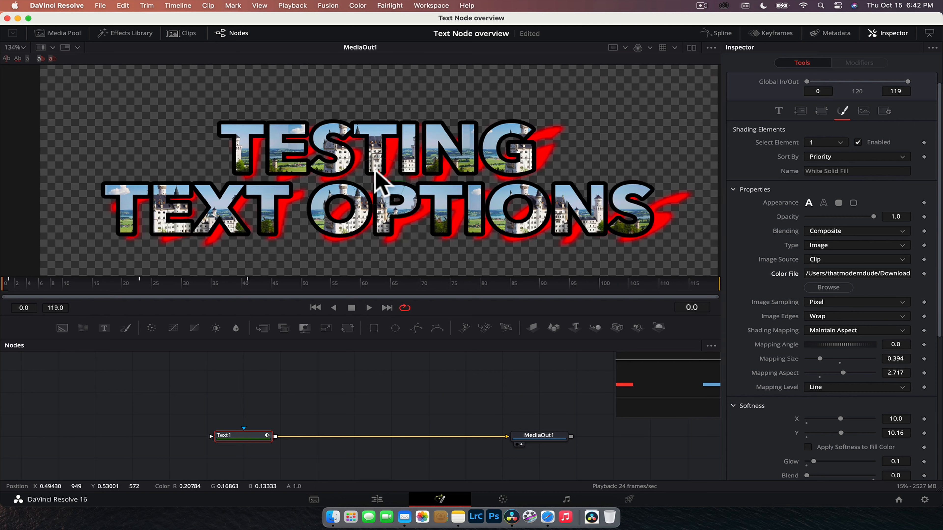
pyautogui.scroll(4, 375, 171)
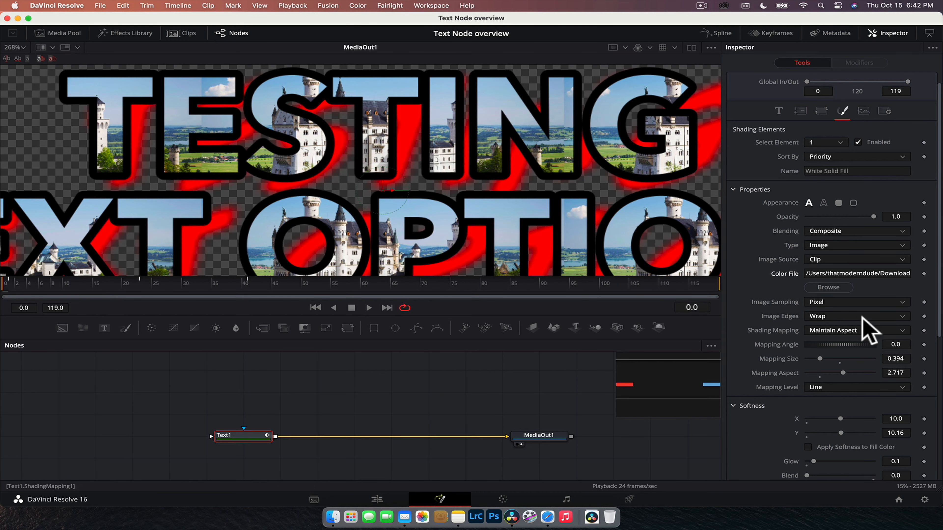
pyautogui.scroll(-4, 526, 202)
pyautogui.scroll(2, 529, 197)
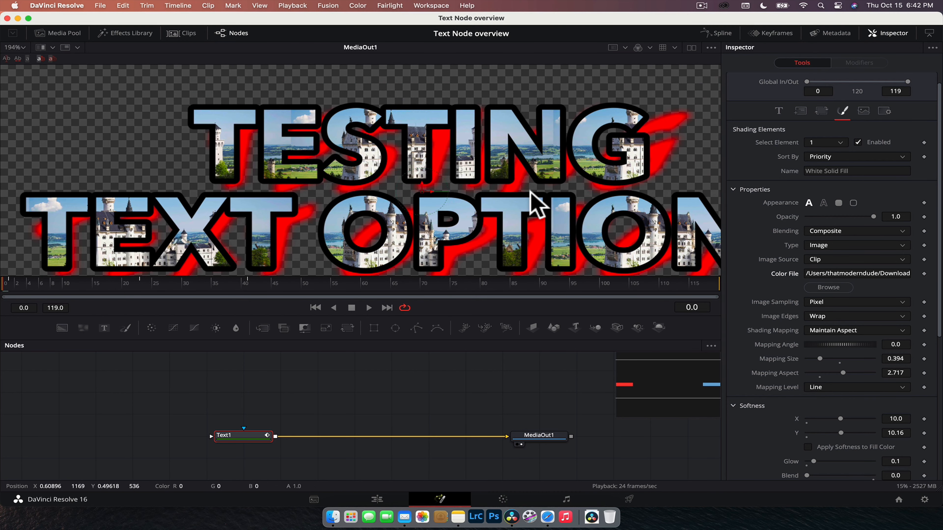
pyautogui.click(818, 317)
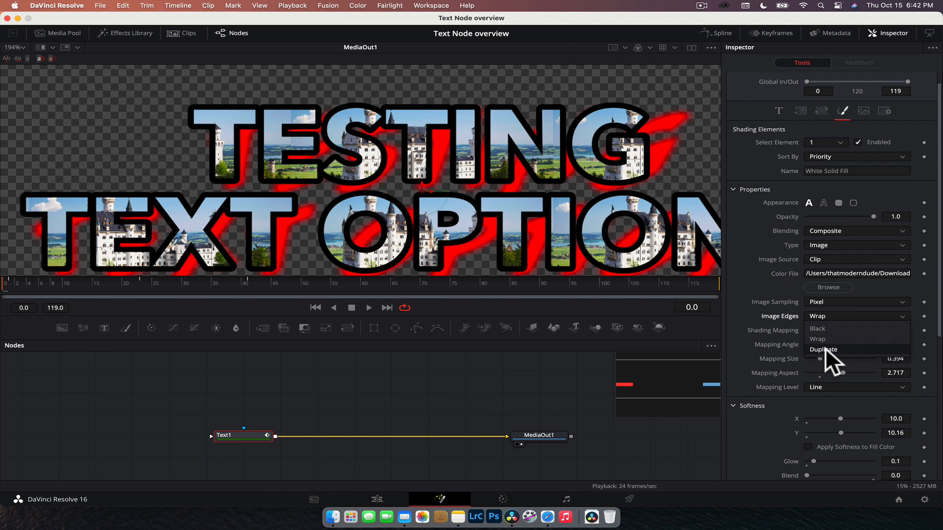
pyautogui.click(830, 328)
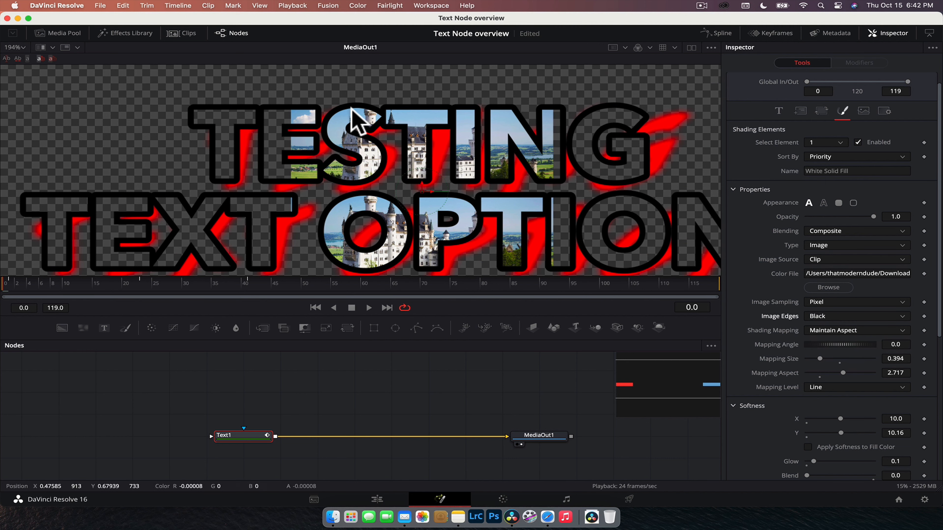
pyautogui.click(822, 317)
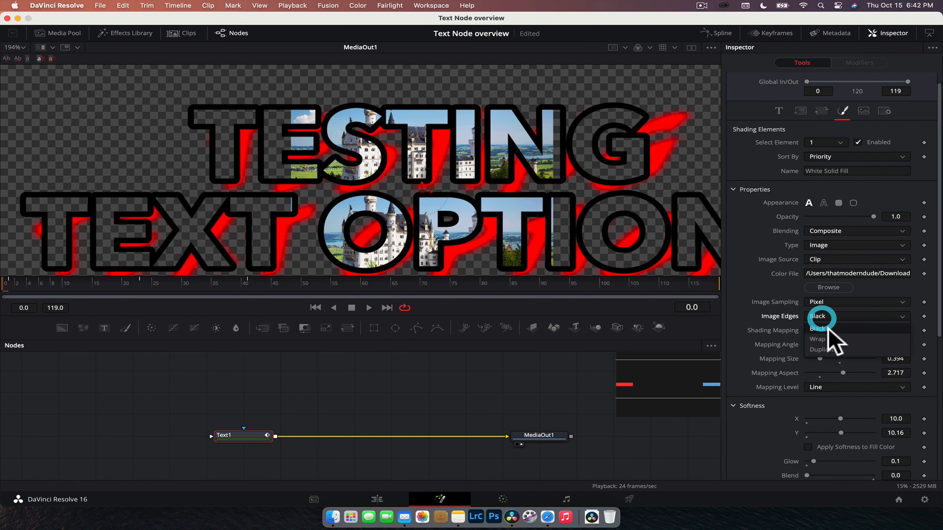
pyautogui.click(831, 339)
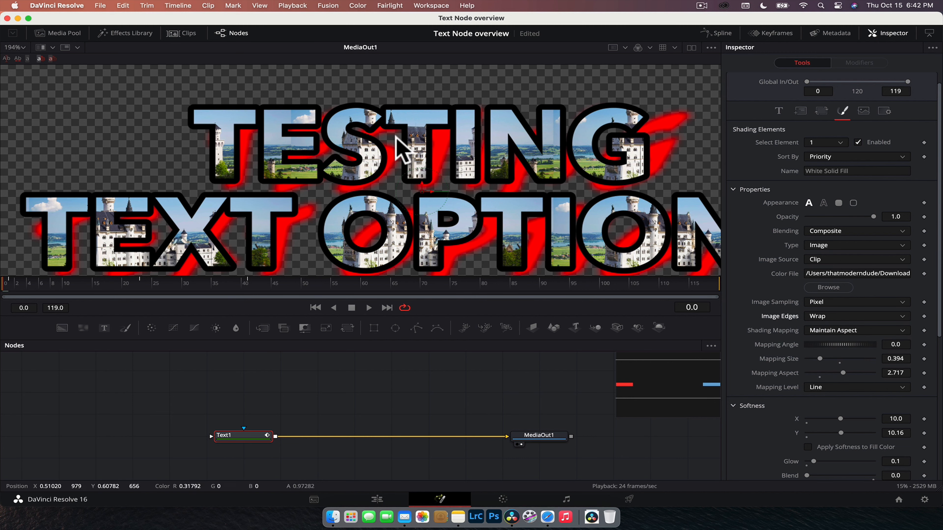
pyautogui.click(826, 316)
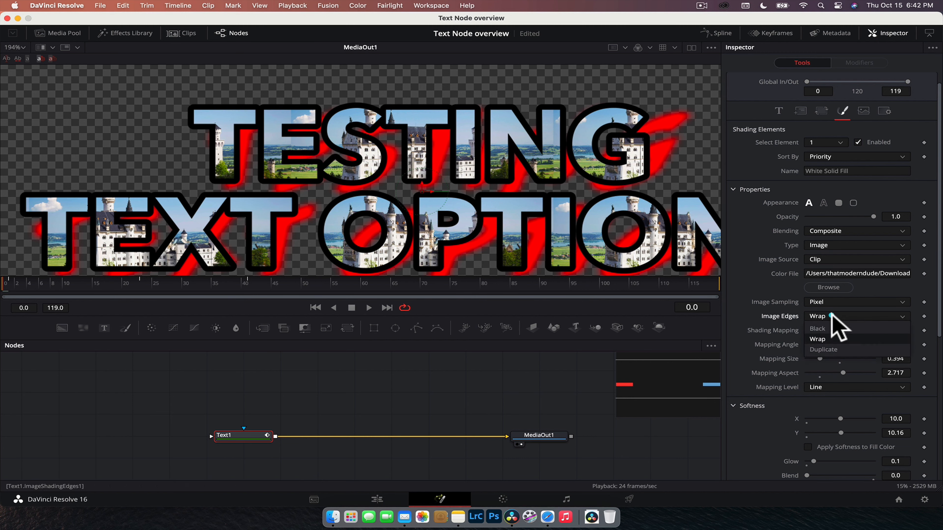
pyautogui.click(835, 352)
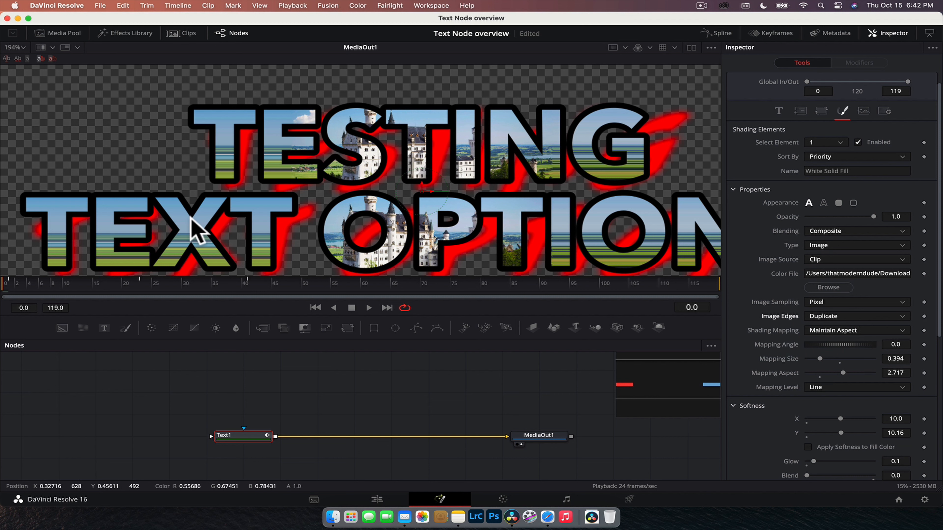
pyautogui.click(862, 316)
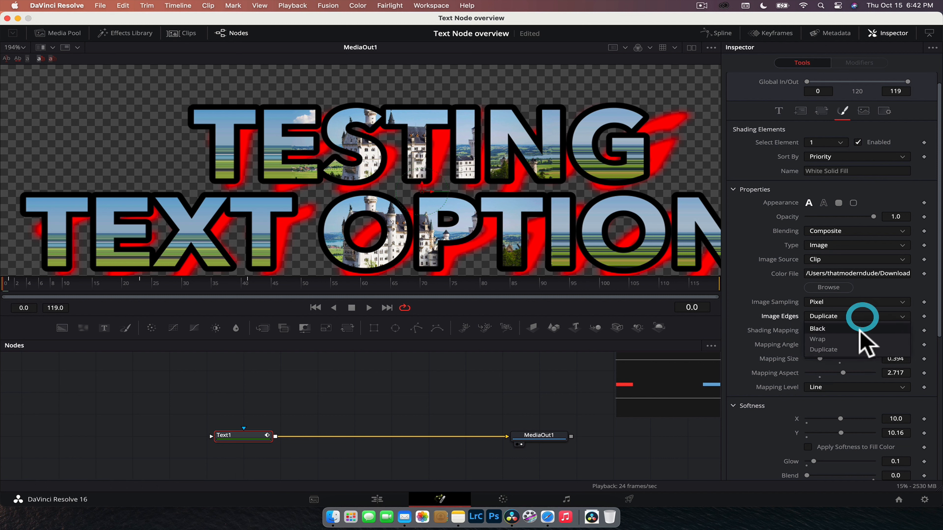
pyautogui.click(858, 340)
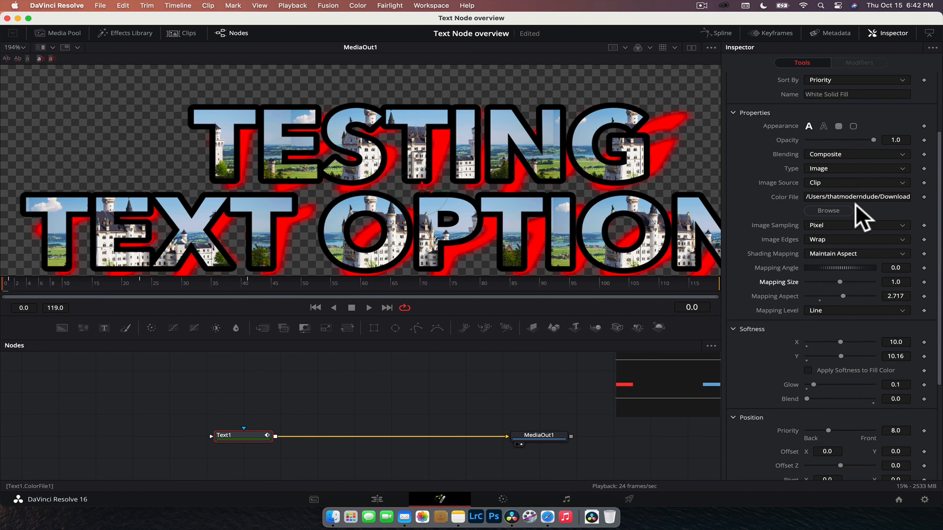
# Try the Solid fill type on shading element 1, look over the blending modes, and set the type to Gradient
pyautogui.scroll(1, 856, 204)
pyautogui.scroll(3, 856, 204)
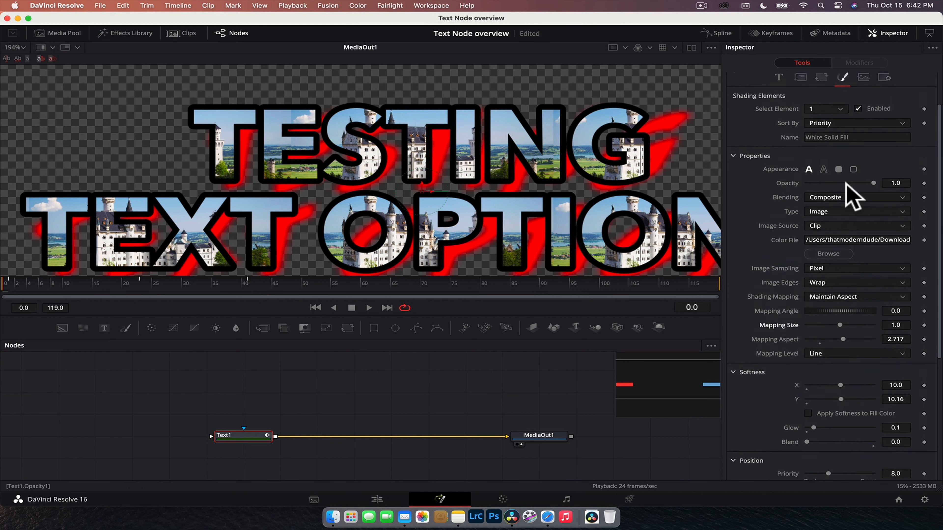
pyautogui.click(853, 260)
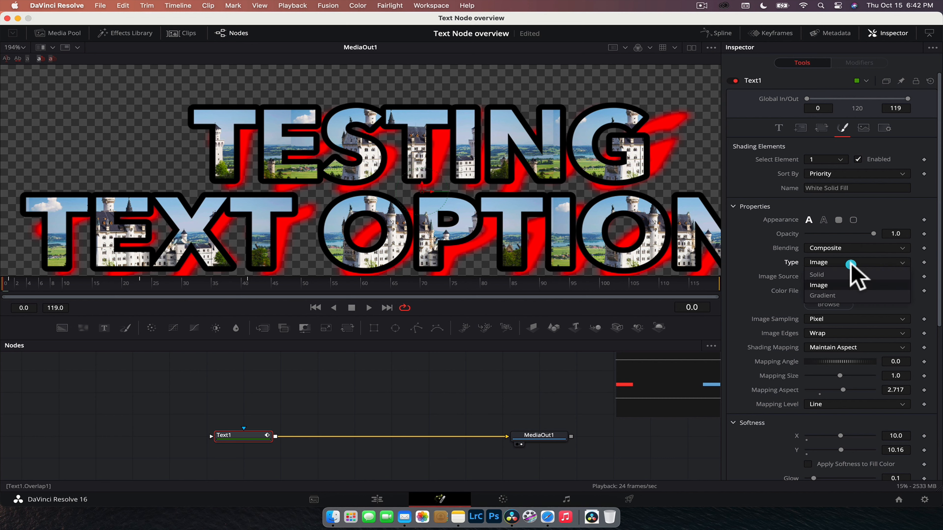
pyautogui.click(842, 278)
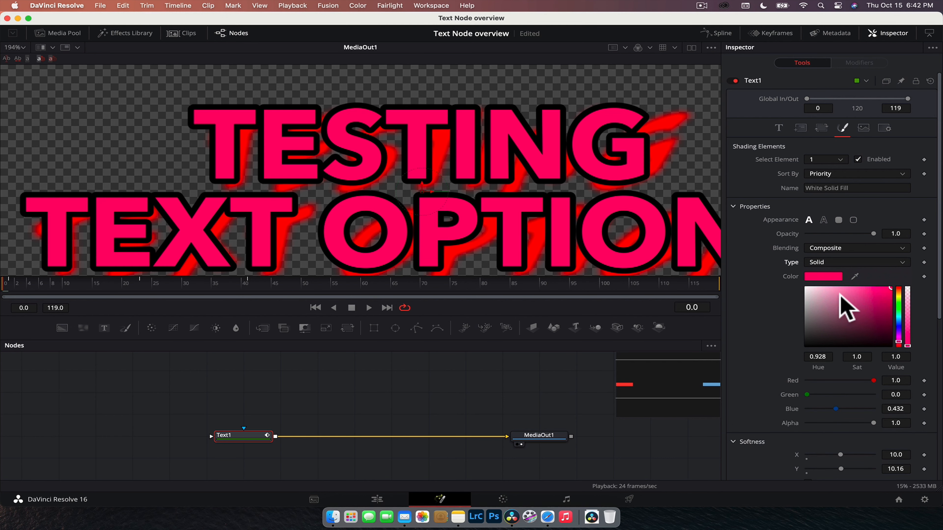
pyautogui.click(844, 248)
pyautogui.click(845, 248)
pyautogui.click(846, 248)
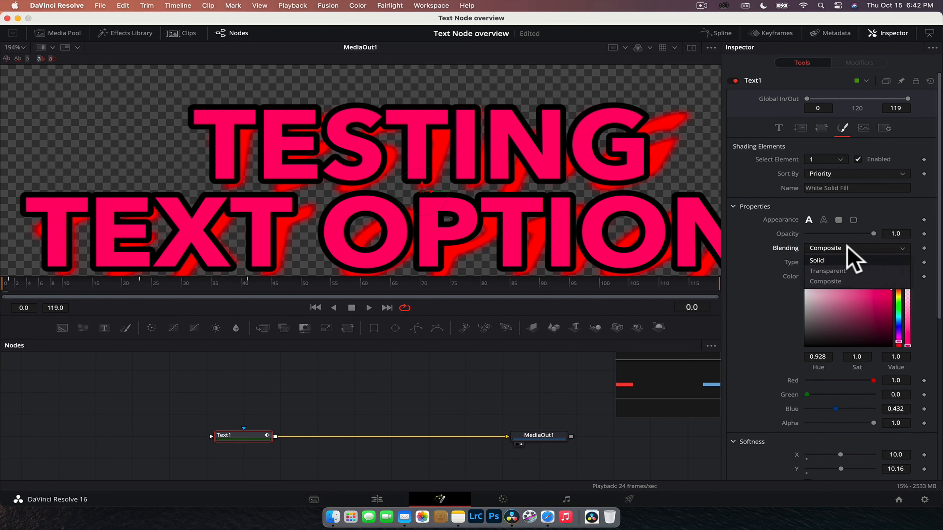
pyautogui.click(847, 248)
pyautogui.click(877, 261)
pyautogui.click(864, 291)
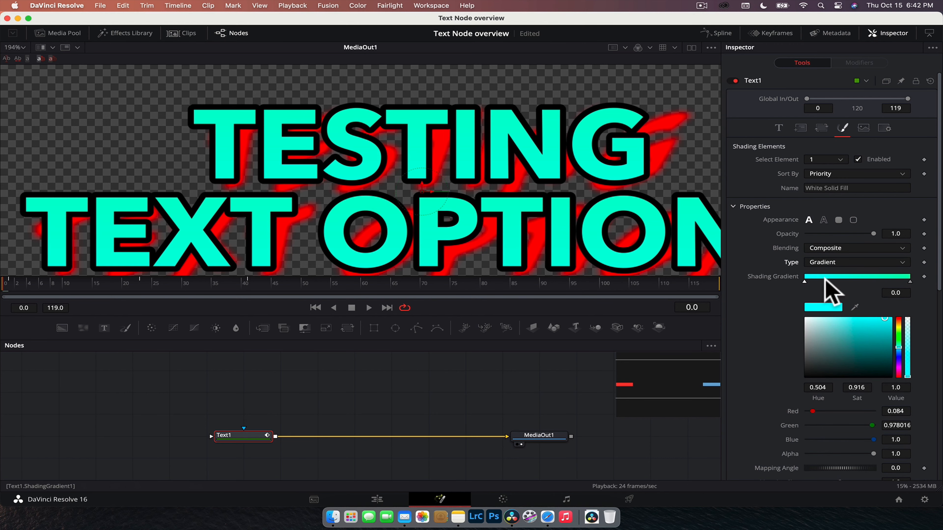
# Examine the Text1 node's image size settings and compare them with the timeline resolution in the project settings, leaving both unchanged
pyautogui.scroll(-5, 625, 257)
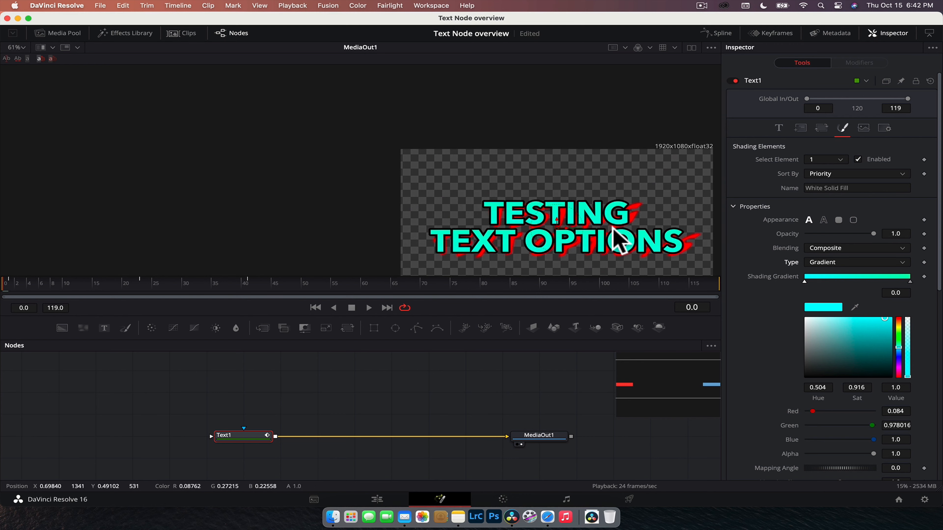
pyautogui.scroll(-4, 575, 219)
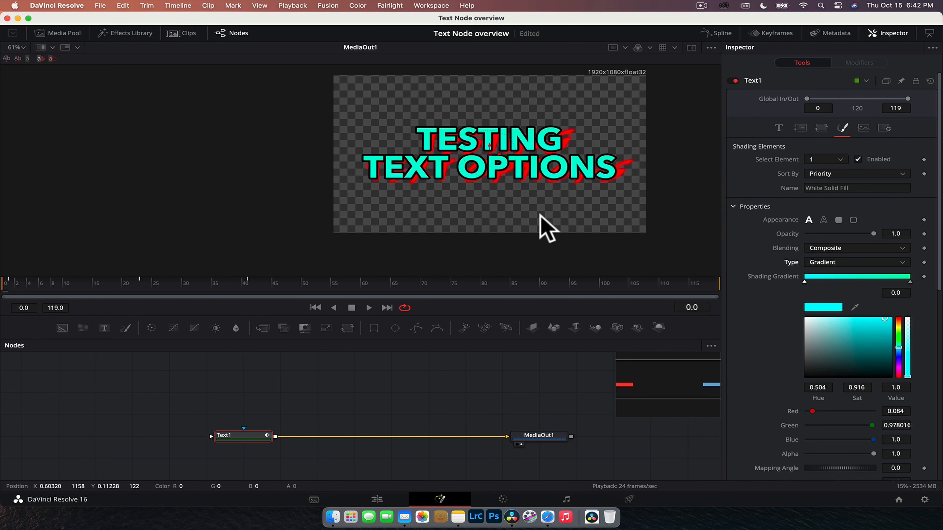
pyautogui.hscroll(4, 538, 212)
pyautogui.scroll(2, 513, 193)
pyautogui.click(862, 129)
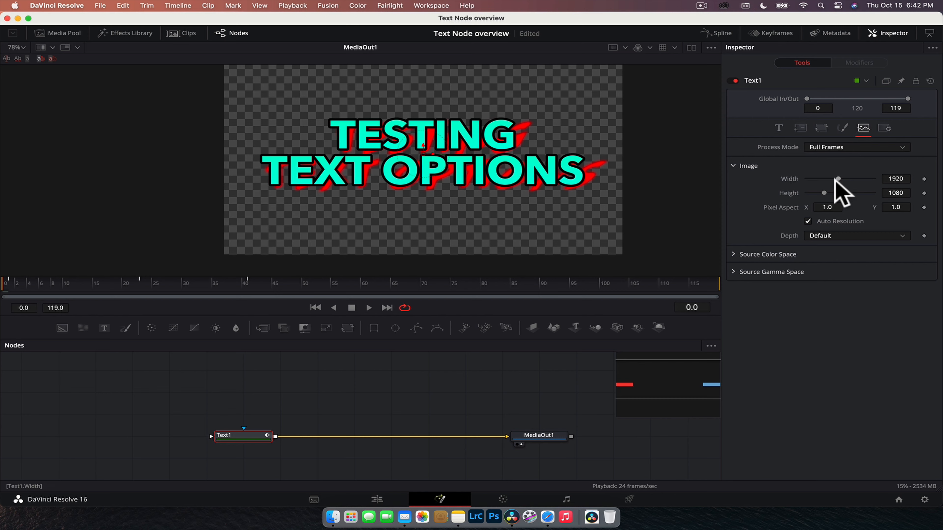
pyautogui.click(845, 180)
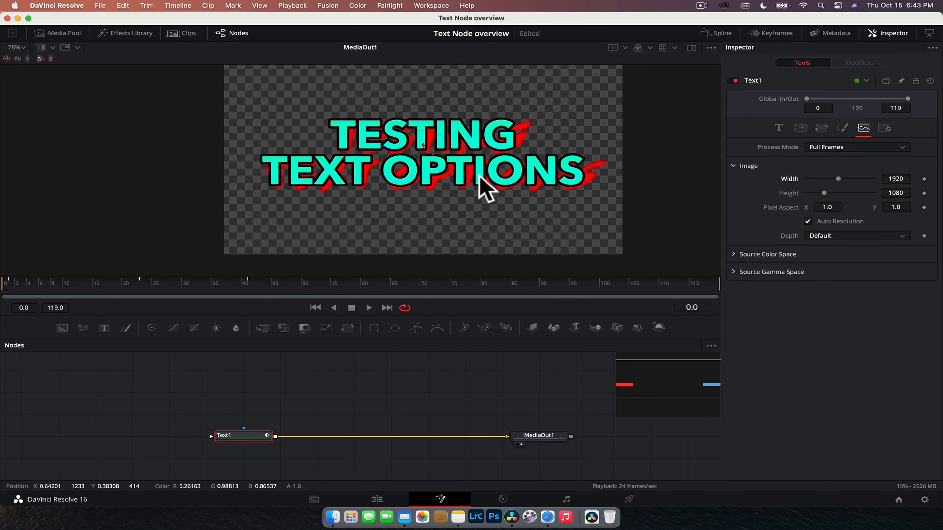
pyautogui.scroll(-2, 482, 188)
pyautogui.moveTo(245, 435); pyautogui.dragTo(319, 442)
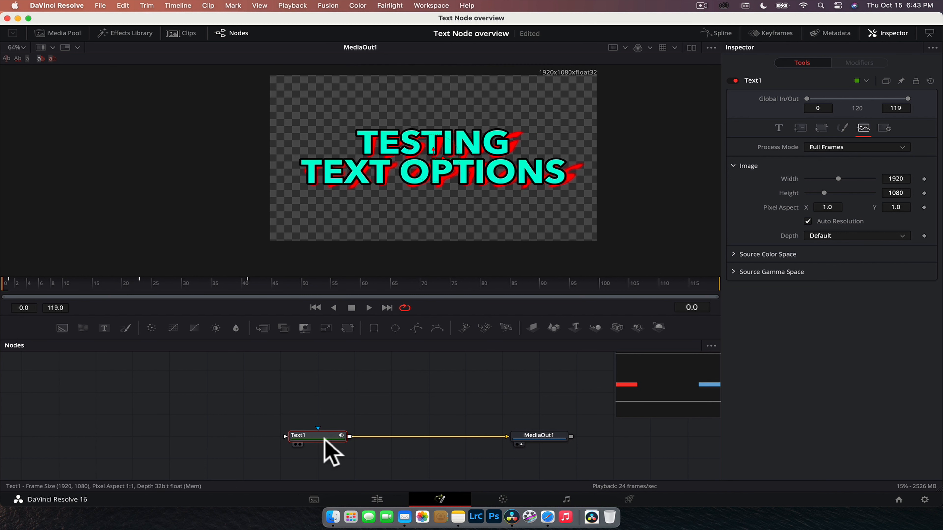
pyautogui.click(917, 498)
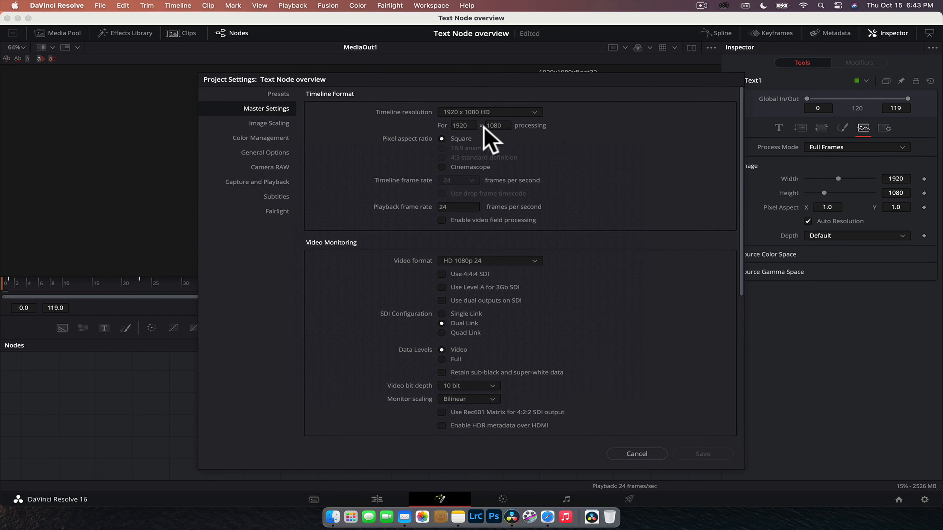
pyautogui.click(635, 454)
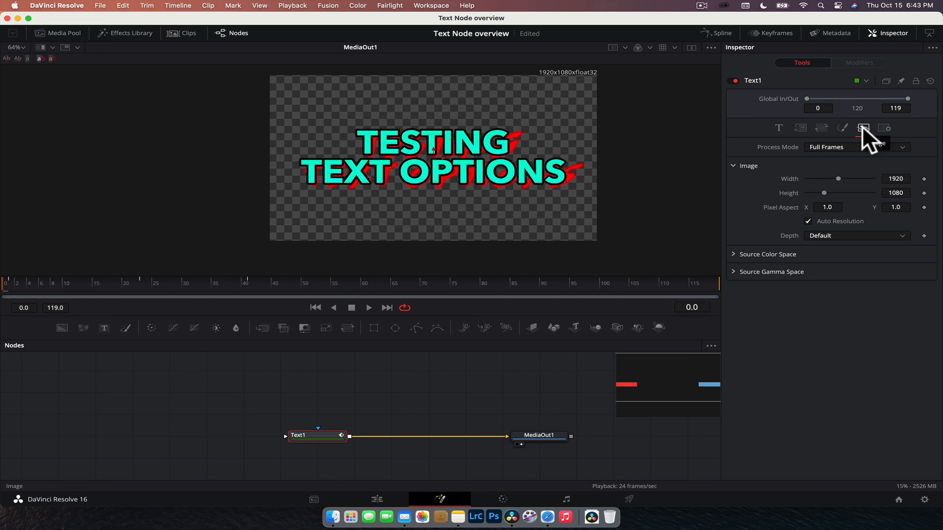
# Add a Background node above the Text1 connection and compare its general settings with those of Text1
pyautogui.click(884, 128)
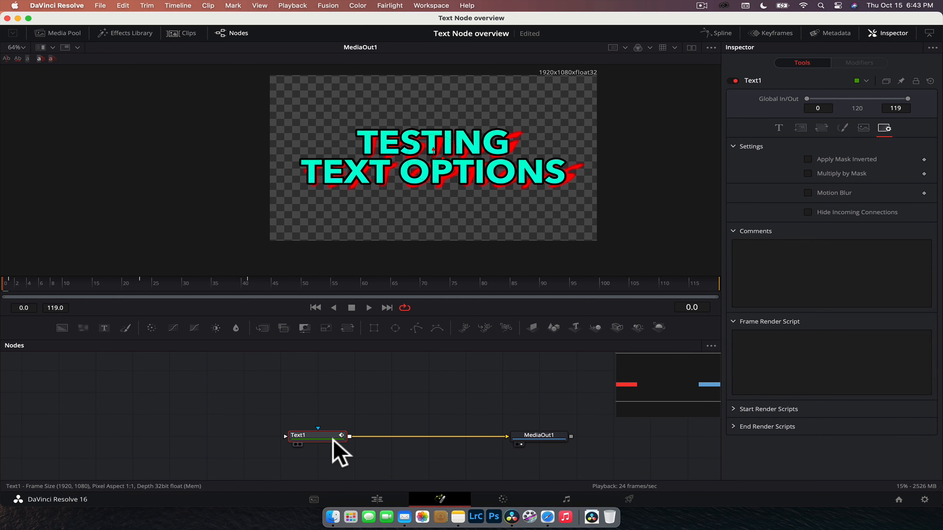
pyautogui.moveTo(336, 438); pyautogui.dragTo(299, 437)
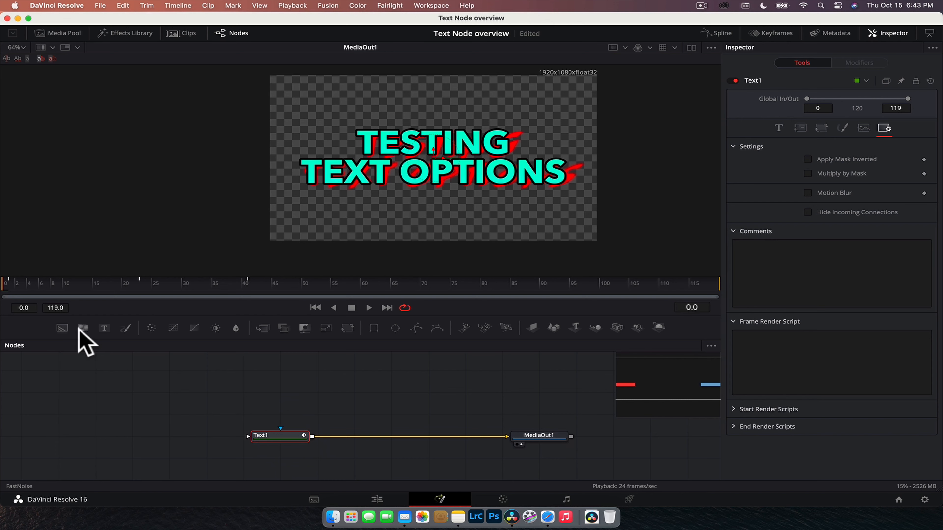
pyautogui.moveTo(238, 375); pyautogui.dragTo(391, 413)
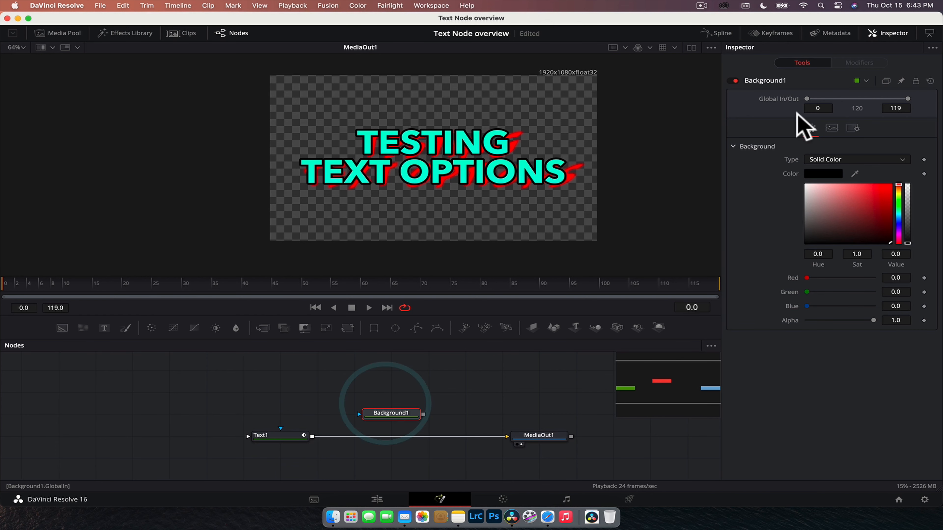
pyautogui.click(853, 128)
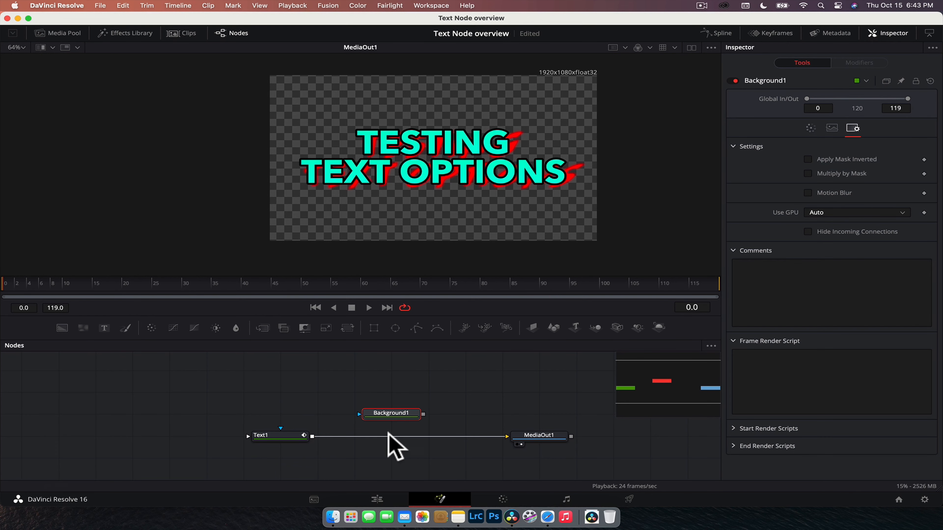
pyautogui.click(267, 436)
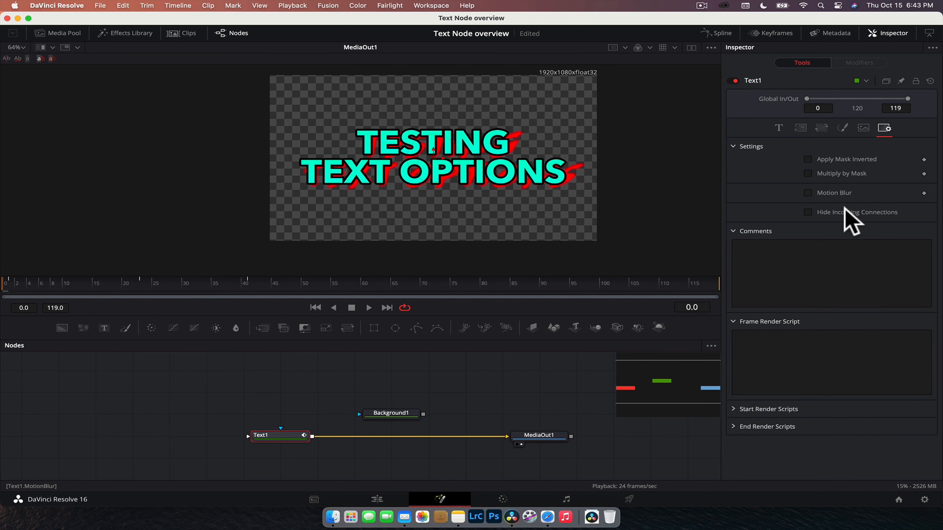
# Enable Motion Blur on Text1, set its layout type to Path, and preview the moving text at several frames
pyautogui.click(835, 193)
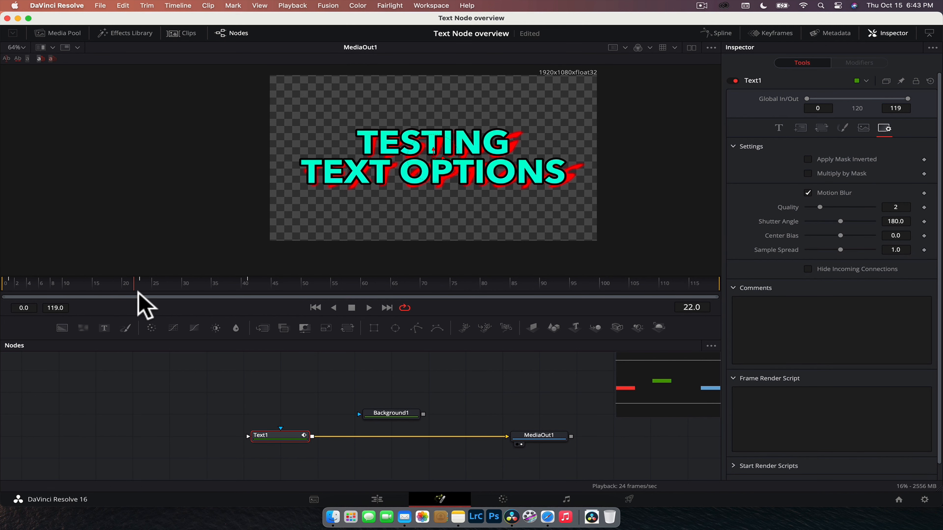
pyautogui.click(800, 127)
pyautogui.click(852, 159)
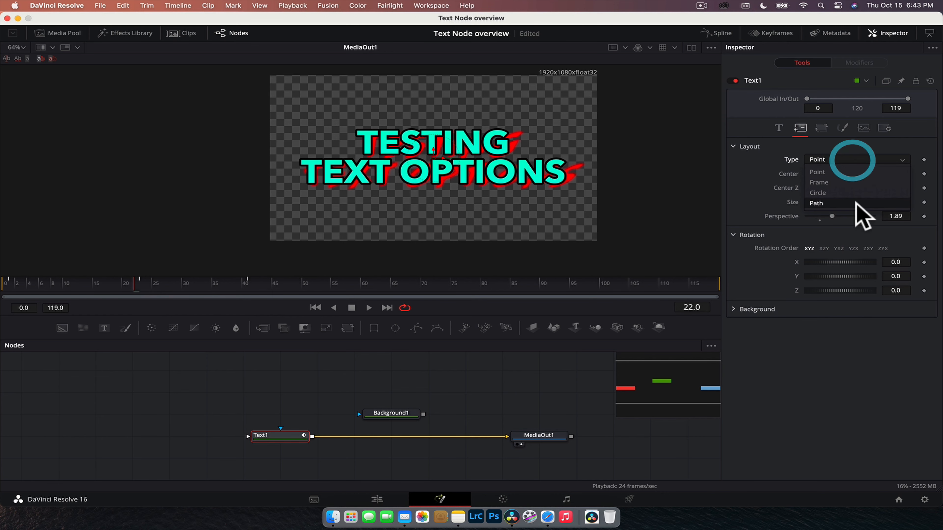
pyautogui.click(855, 204)
pyautogui.click(84, 282)
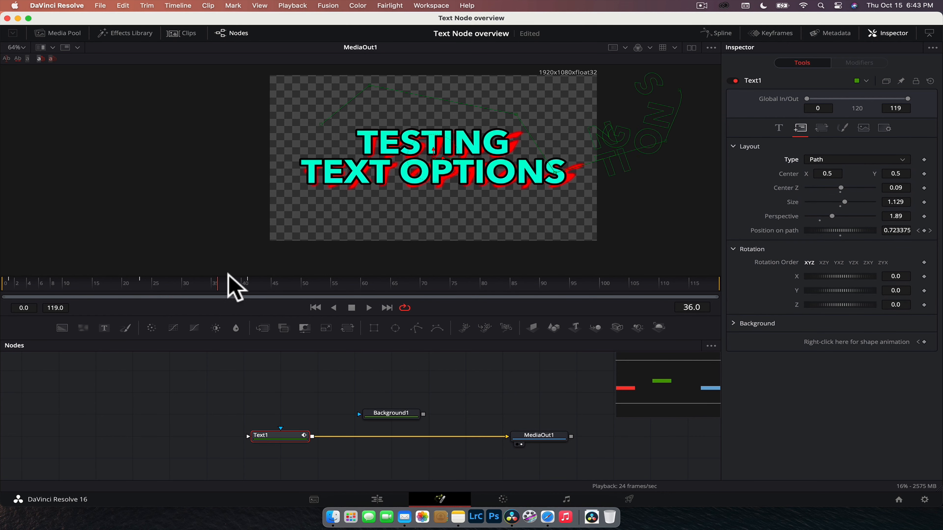
pyautogui.click(272, 283)
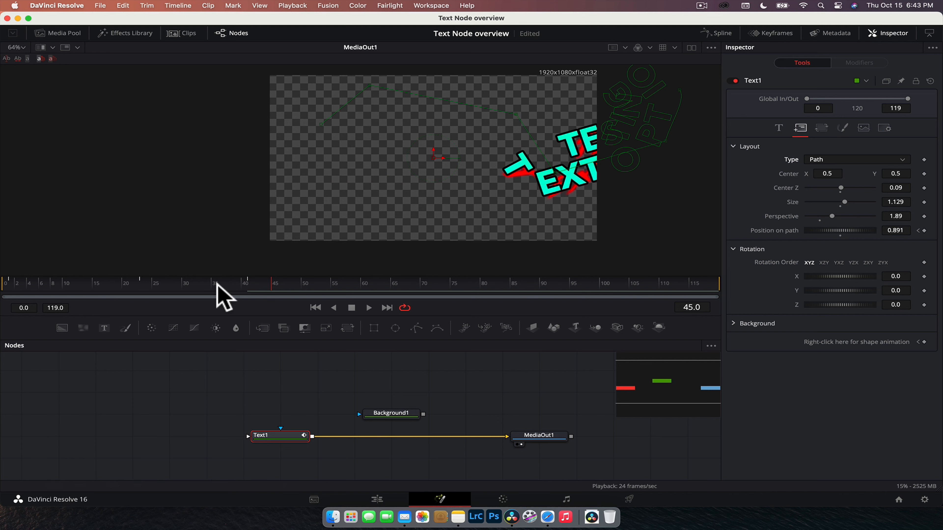
pyautogui.click(139, 283)
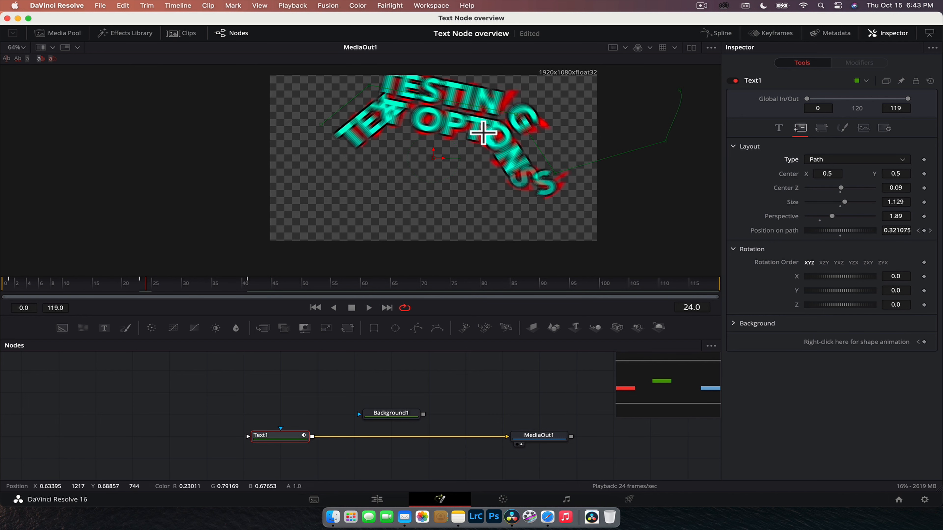
# Compare the path text with Motion Blur off and on, leave it on, and raise the blur quality
pyautogui.click(885, 129)
pyautogui.click(808, 193)
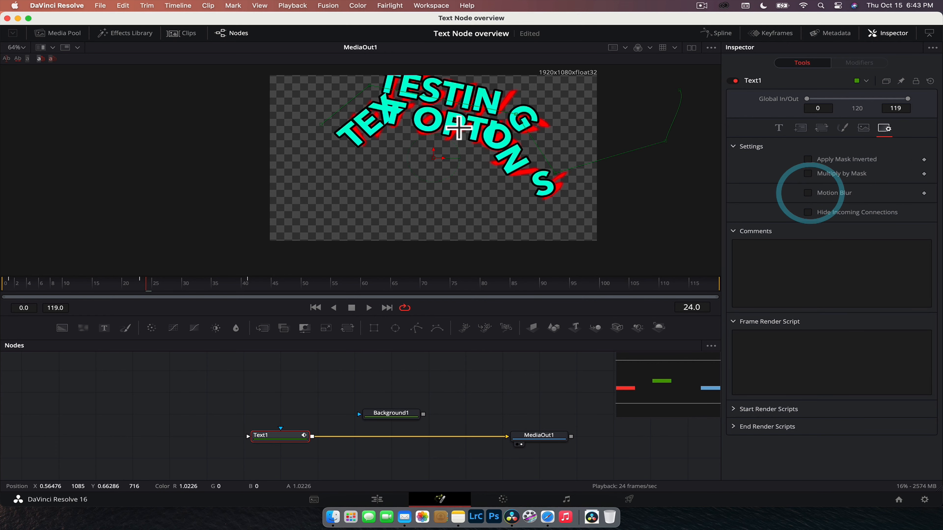
pyautogui.click(809, 192)
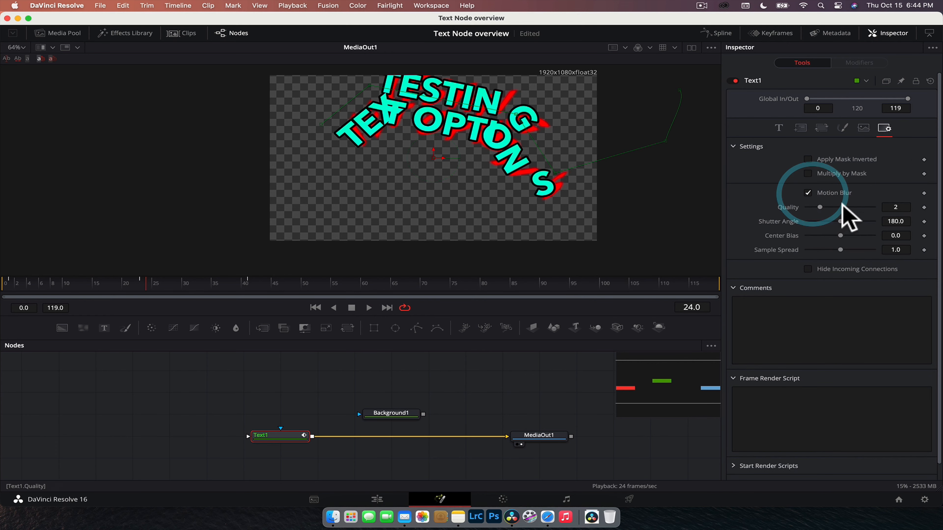
pyautogui.click(863, 207)
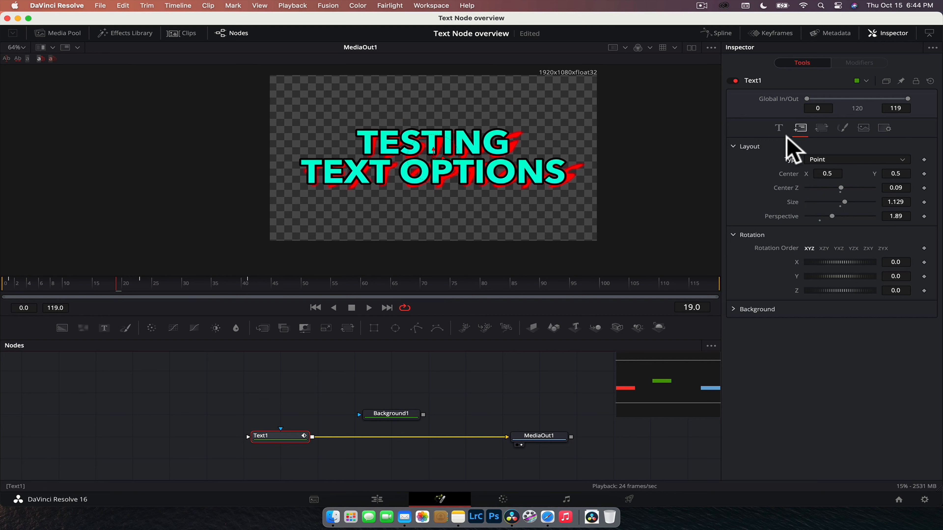
# Delete the Background1 node and reposition the remaining Text1 and MediaOut1 nodes in the graph
pyautogui.click(778, 128)
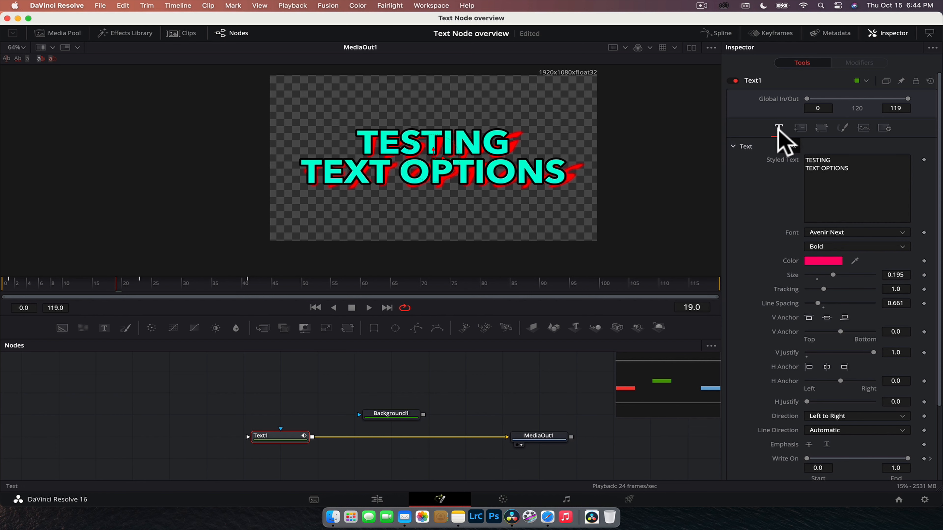
pyautogui.click(394, 413)
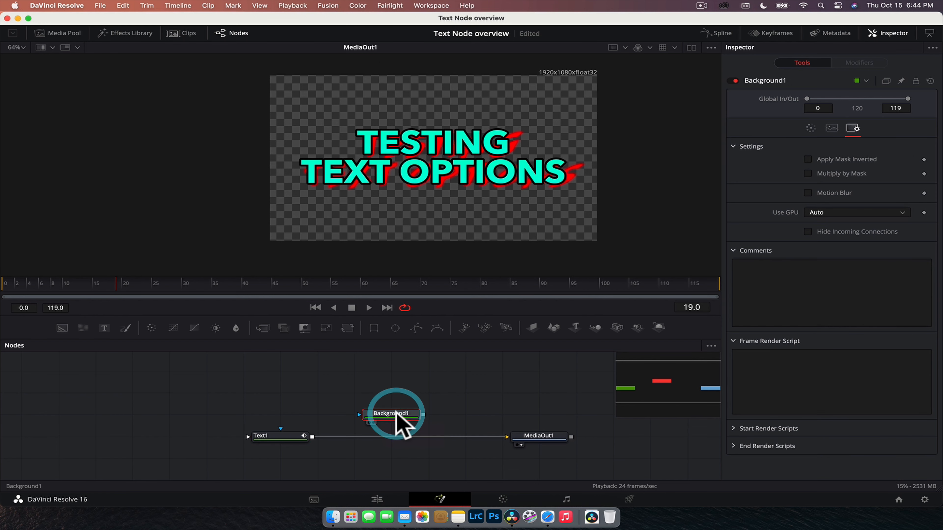
pyautogui.press('Delete')
pyautogui.moveTo(270, 401); pyautogui.dragTo(492, 418)
pyautogui.click(420, 455)
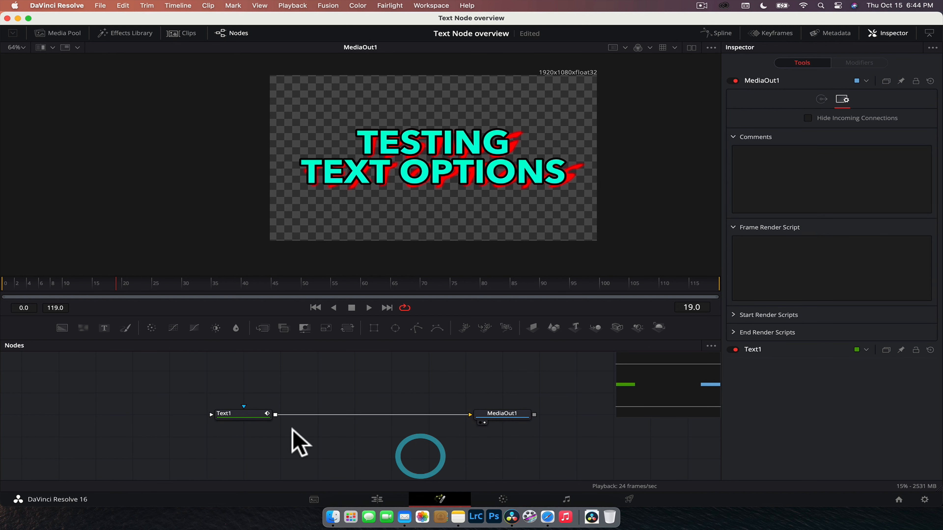
# Select Text1 and look through the available Avenir Next font styles, keeping Bold
pyautogui.click(260, 415)
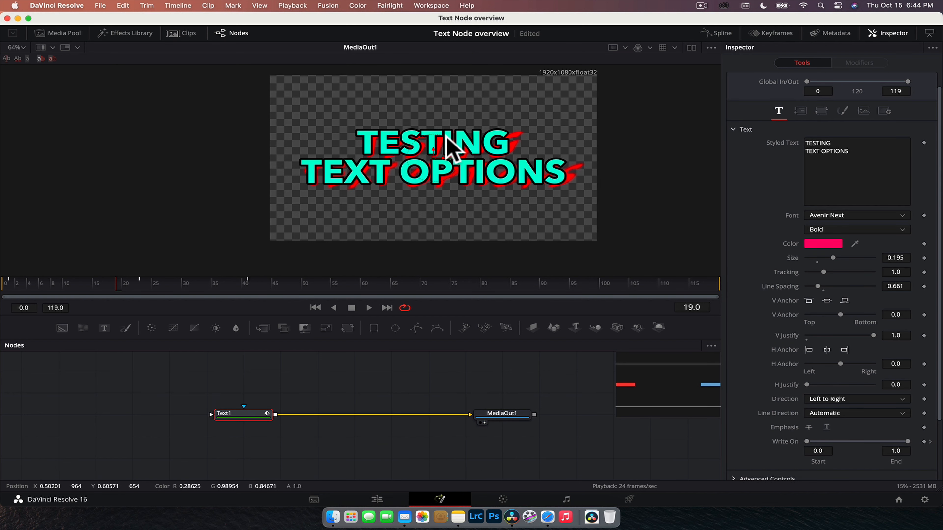
pyautogui.click(831, 229)
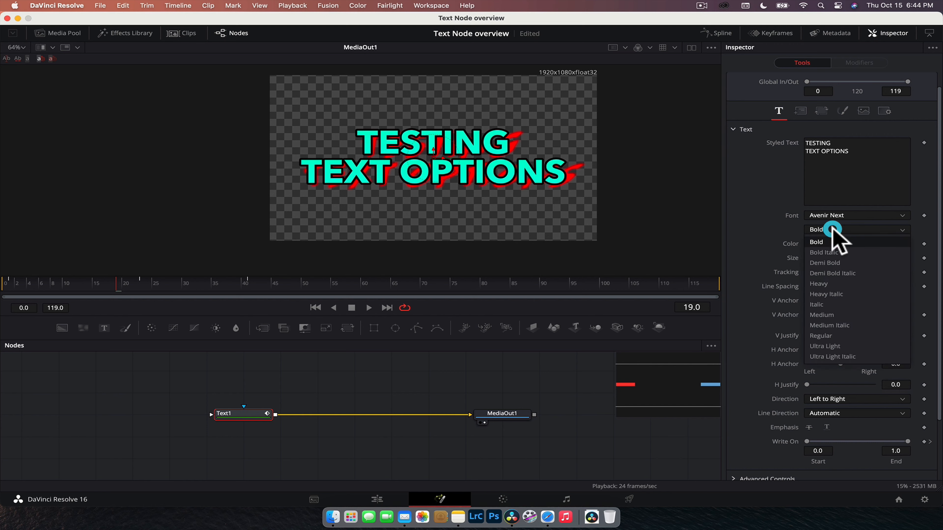
pyautogui.click(816, 237)
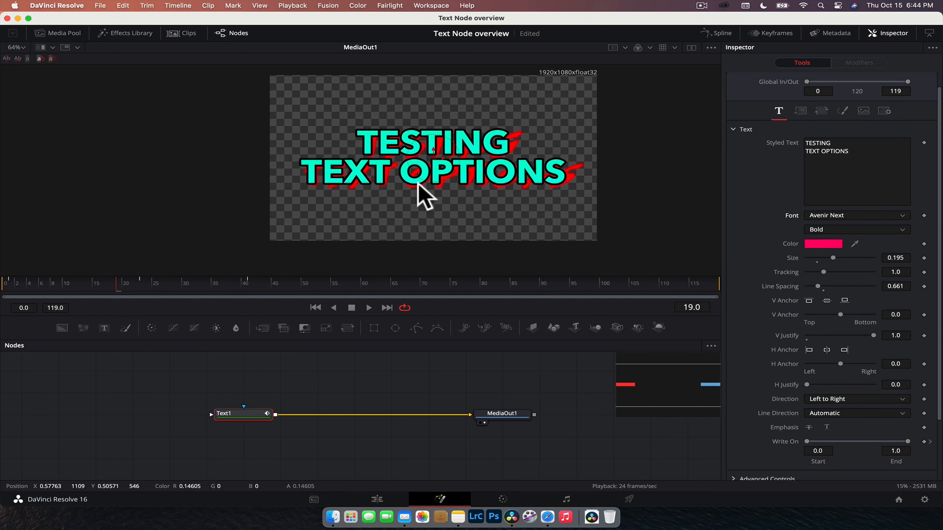
pyautogui.click(484, 382)
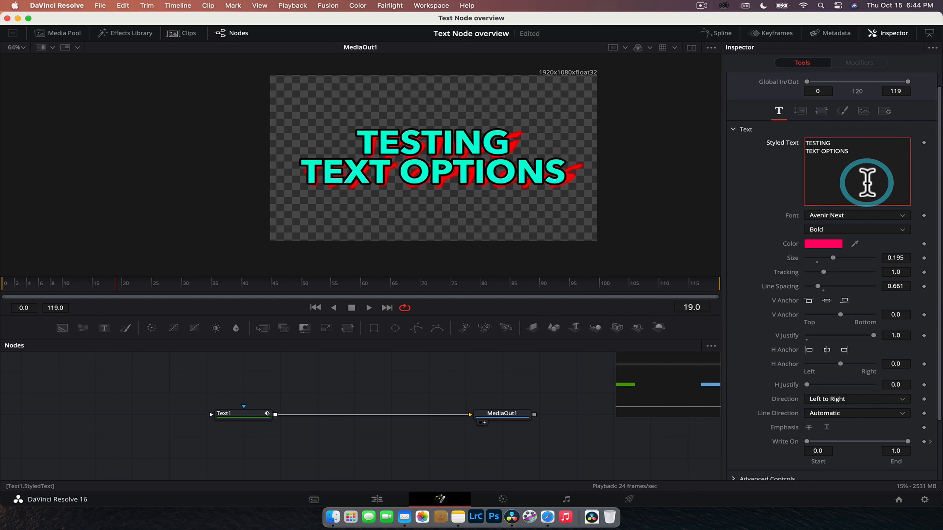
# Apply the Character Level Styling modifier to the styled text of Text1
pyautogui.click(866, 183)
pyautogui.rightClick(866, 179)
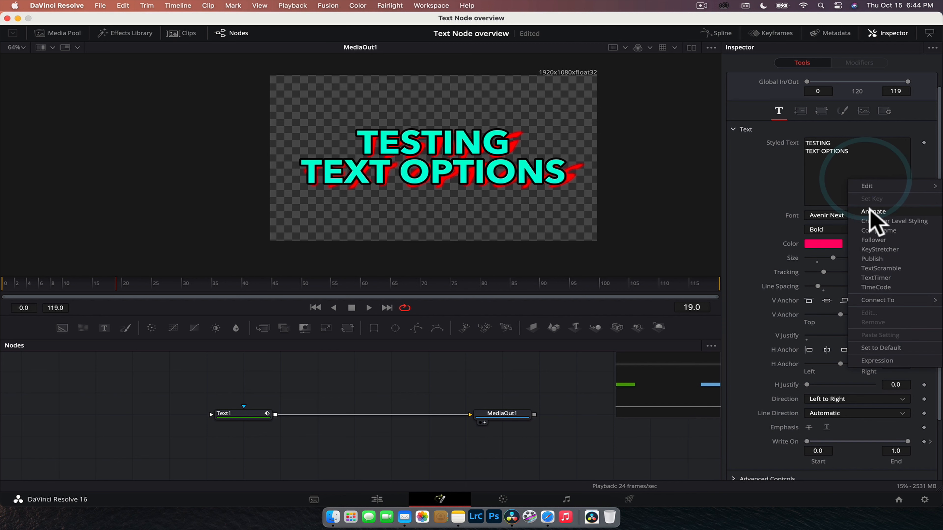
pyautogui.click(869, 222)
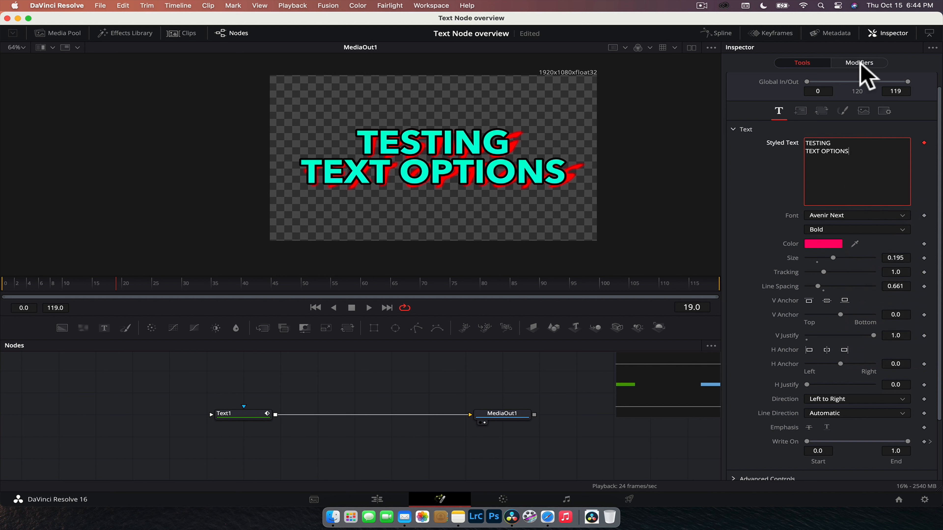
pyautogui.scroll(1, 783, 176)
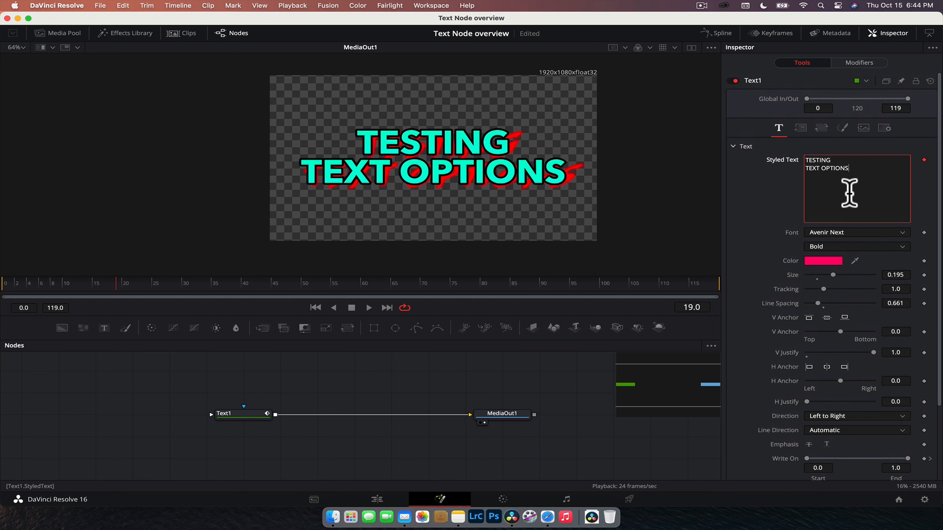
# Remove the Character Level Styling modifier from Text1's styled text and apply it again
pyautogui.rightClick(849, 193)
pyautogui.click(879, 352)
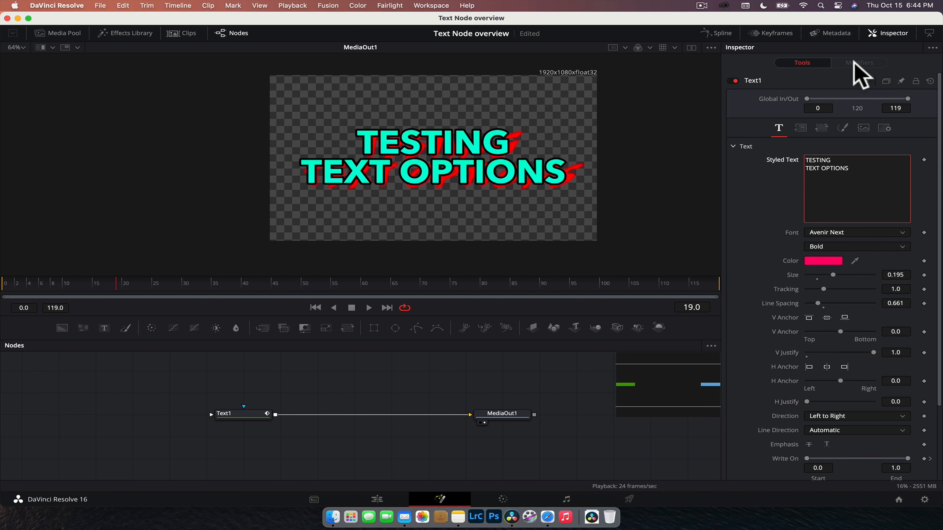
pyautogui.rightClick(863, 173)
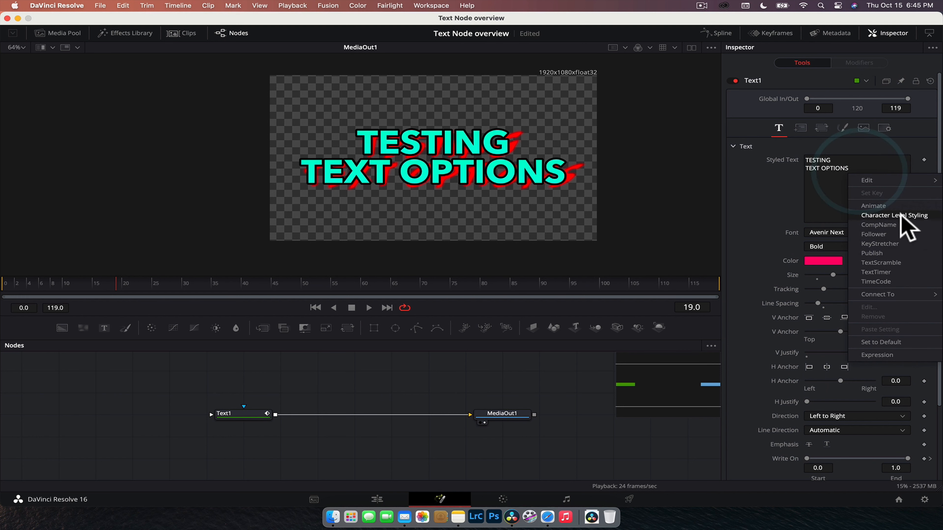
pyautogui.click(904, 211)
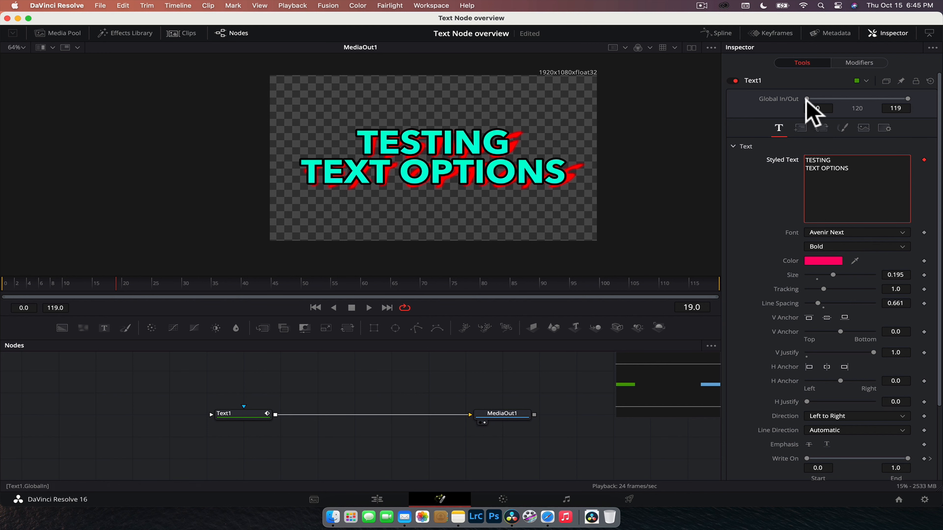
# In the Character Level Styling modifier, set the first two letters of the word TEXT to Avenir Next Heavy
pyautogui.click(870, 63)
pyautogui.click(858, 60)
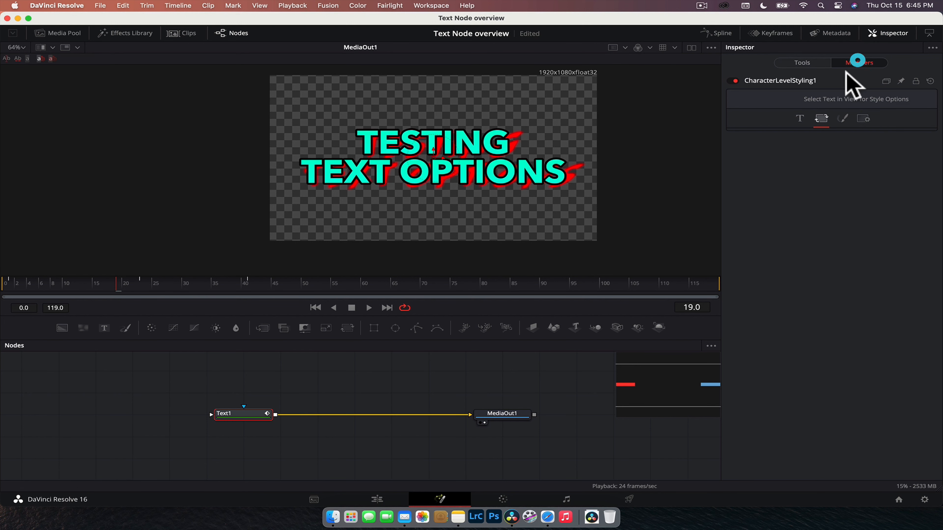
pyautogui.moveTo(320, 187); pyautogui.dragTo(397, 154)
pyautogui.moveTo(271, 158); pyautogui.dragTo(332, 204)
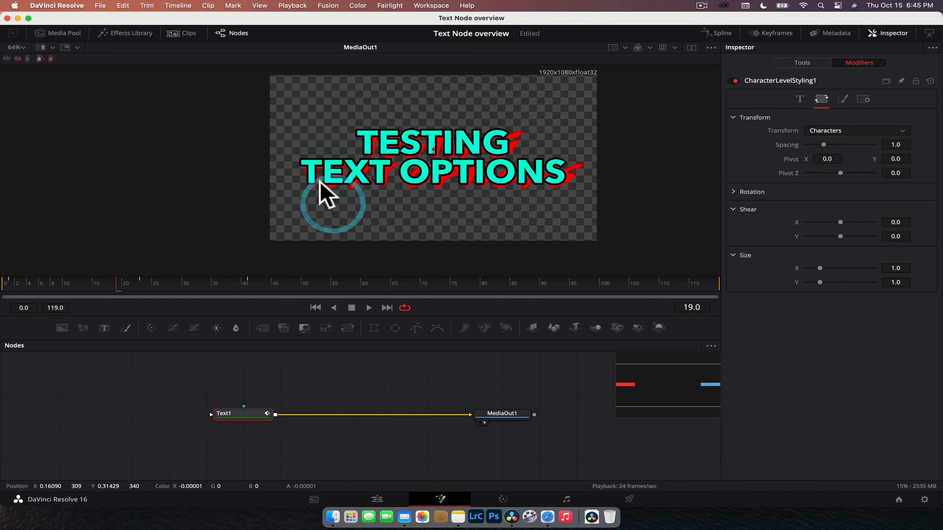
pyautogui.click(799, 99)
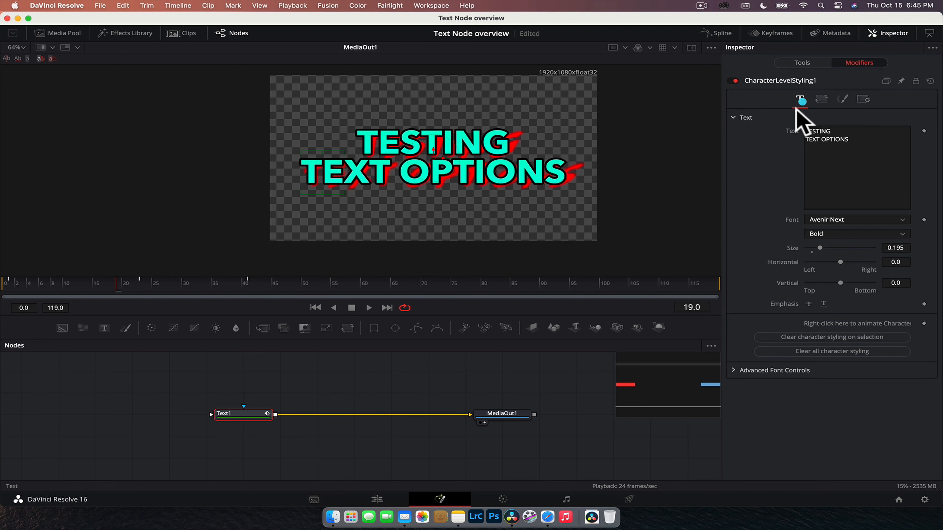
pyautogui.click(841, 235)
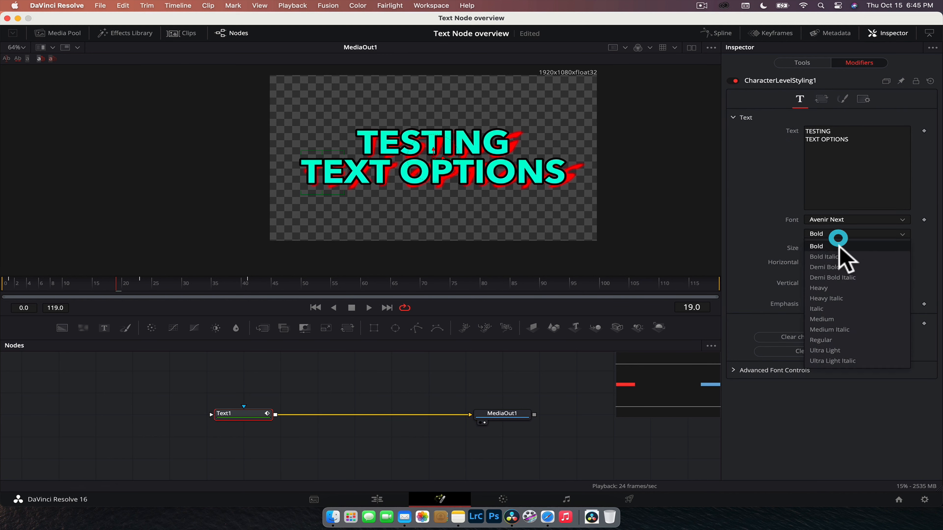
pyautogui.click(845, 289)
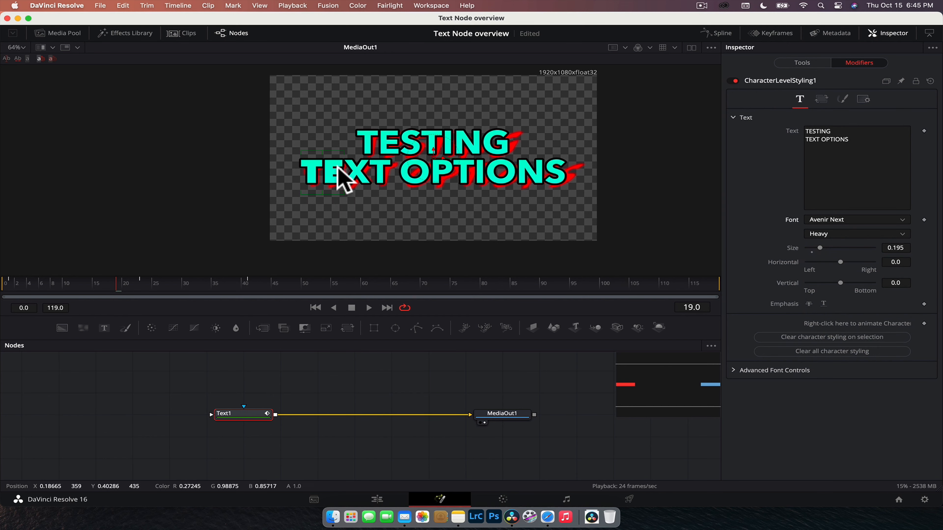
# Select the word TESTING in the viewer and set its font style to Italic
pyautogui.scroll(5, 319, 160)
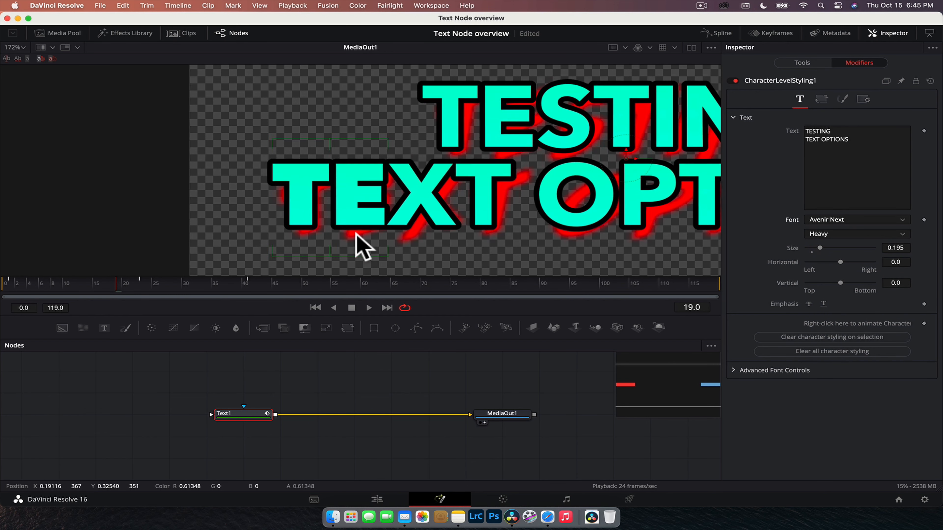
pyautogui.scroll(-2, 361, 151)
pyautogui.click(700, 188)
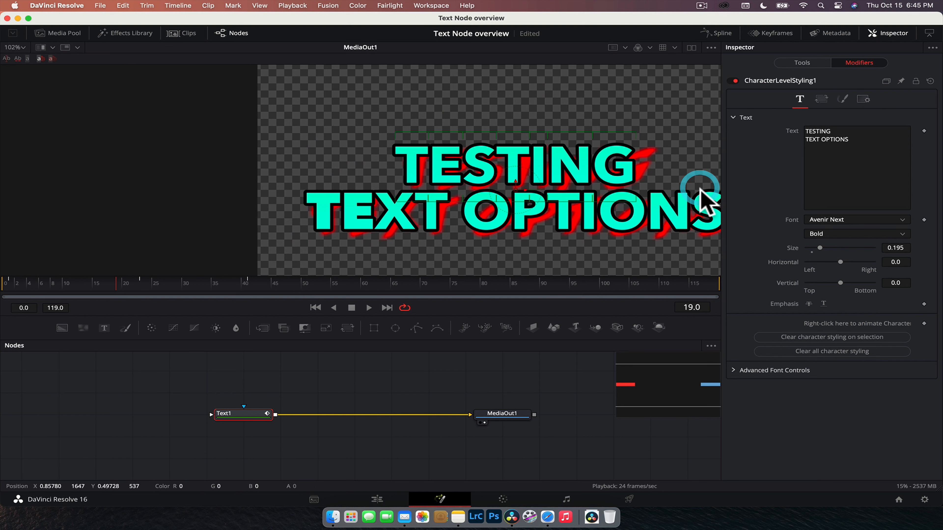
pyautogui.click(827, 233)
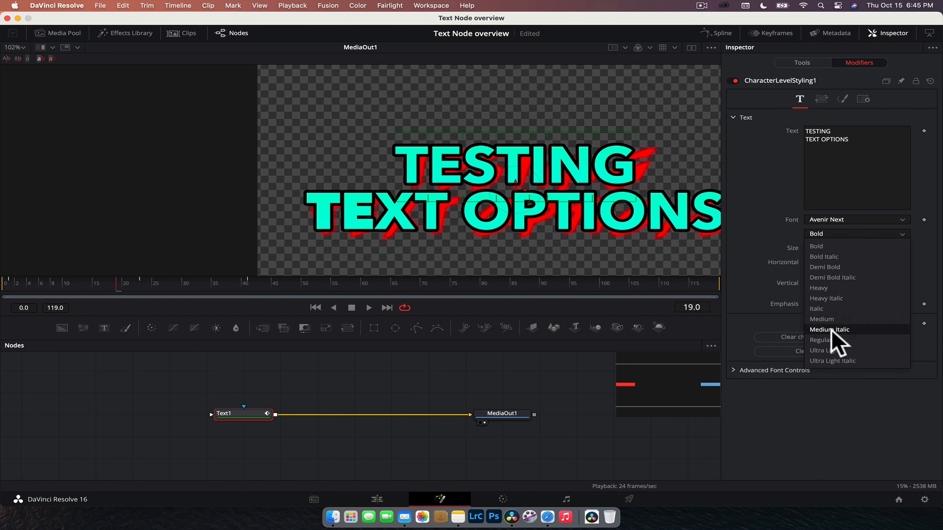
pyautogui.click(839, 309)
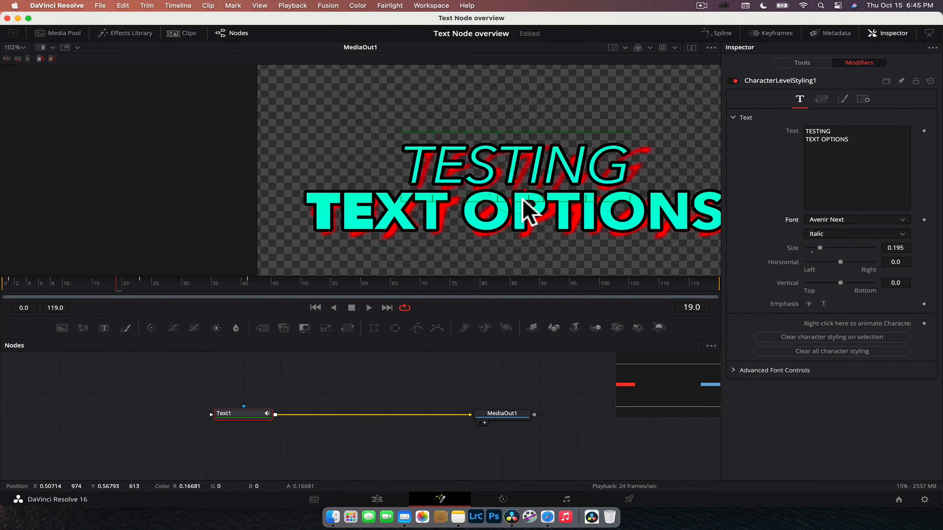
# Set the letters STING and the line TEXT OPTIONS to the Heavy font style
pyautogui.click(782, 181)
pyautogui.click(864, 234)
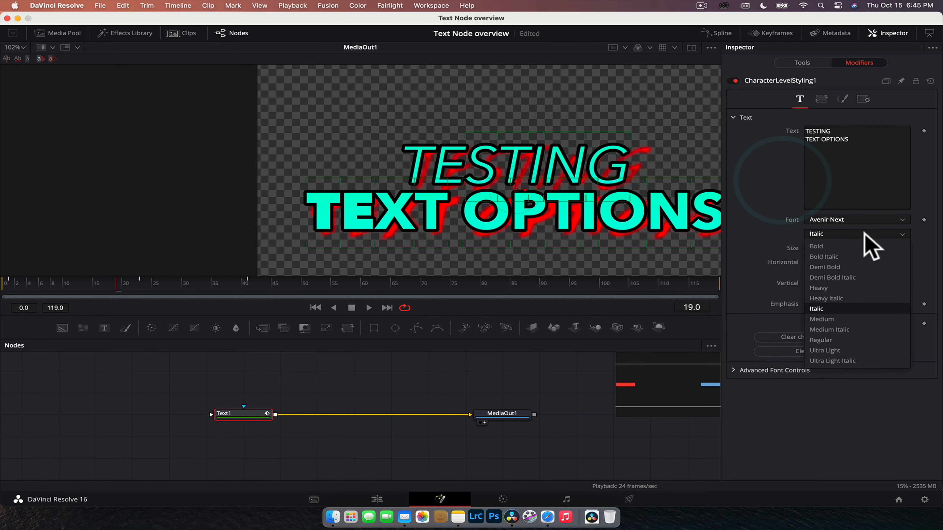
pyautogui.click(857, 287)
# Select the letters TING, try opacity 0.0 in their shading, give them a Solid pink fill and restore opacity to 1.0
pyautogui.scroll(-3, 522, 227)
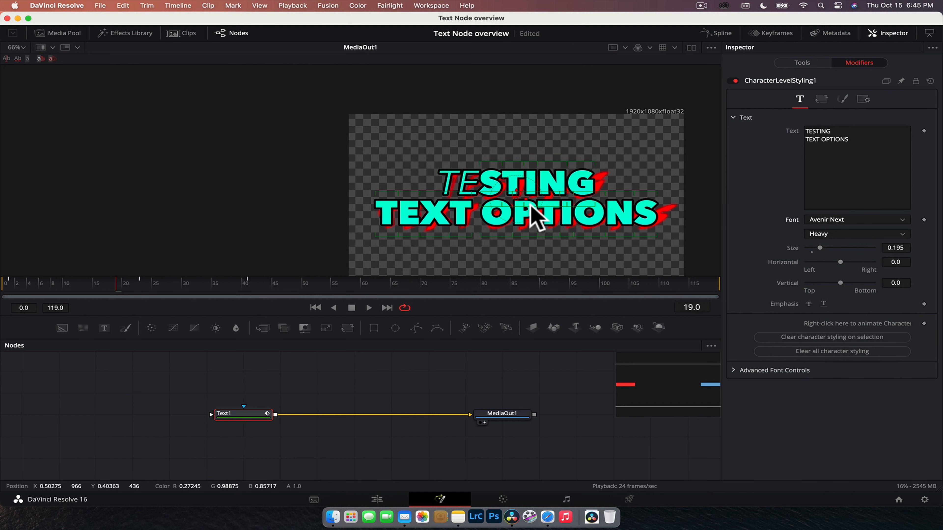
pyautogui.click(650, 161)
pyautogui.moveTo(610, 157); pyautogui.dragTo(505, 197)
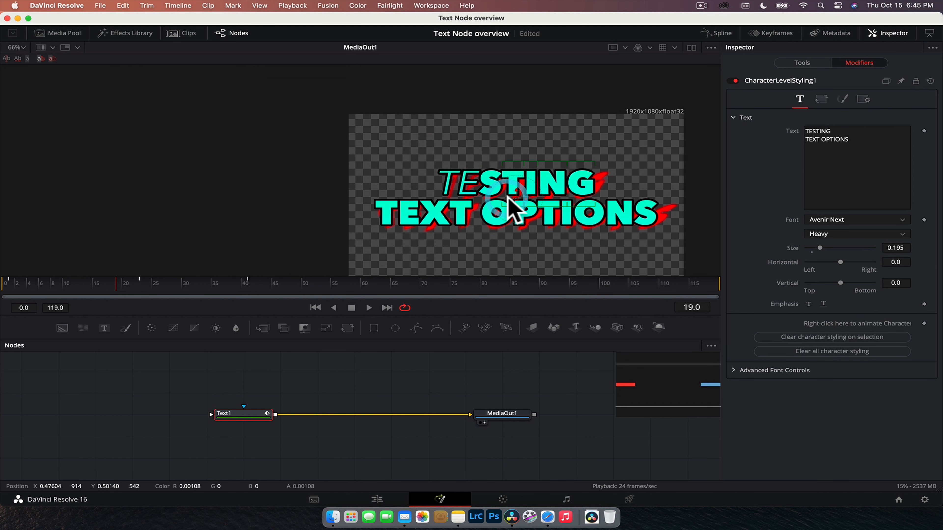
pyautogui.click(842, 98)
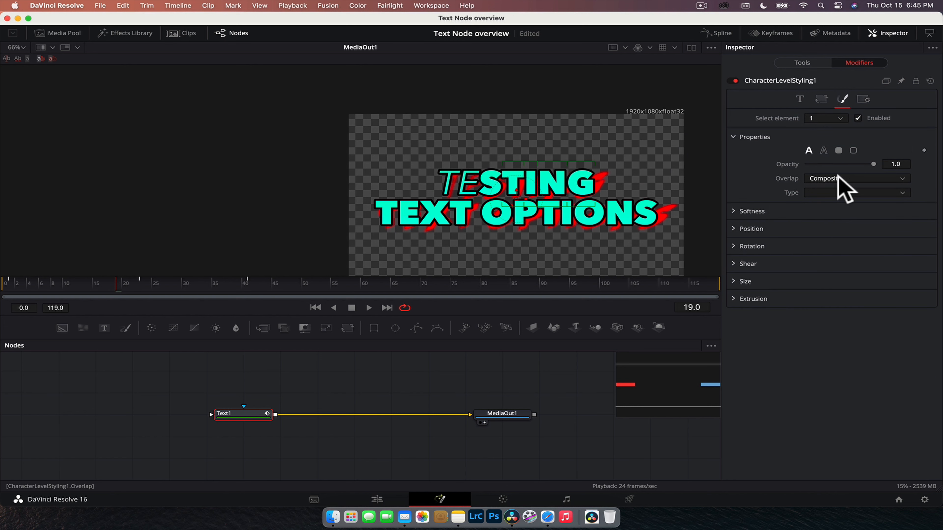
pyautogui.moveTo(839, 164); pyautogui.dragTo(806, 164)
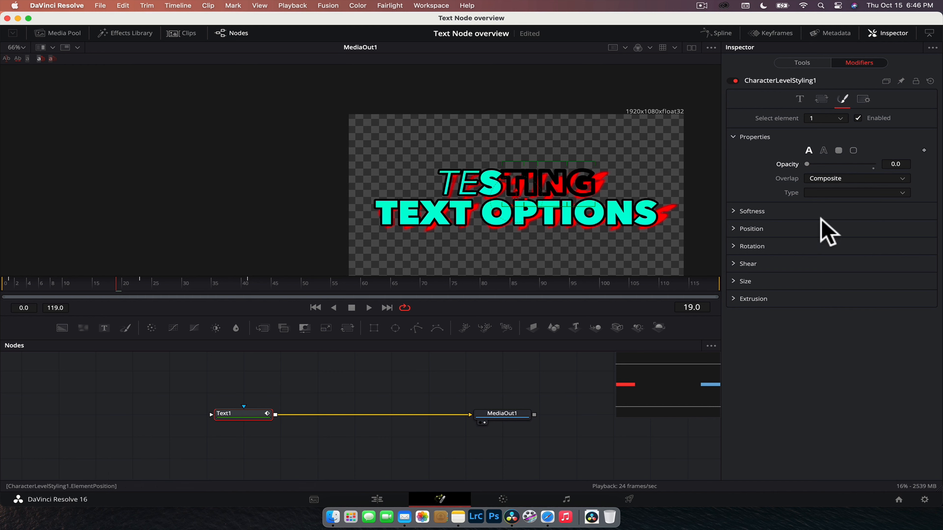
pyautogui.click(816, 205)
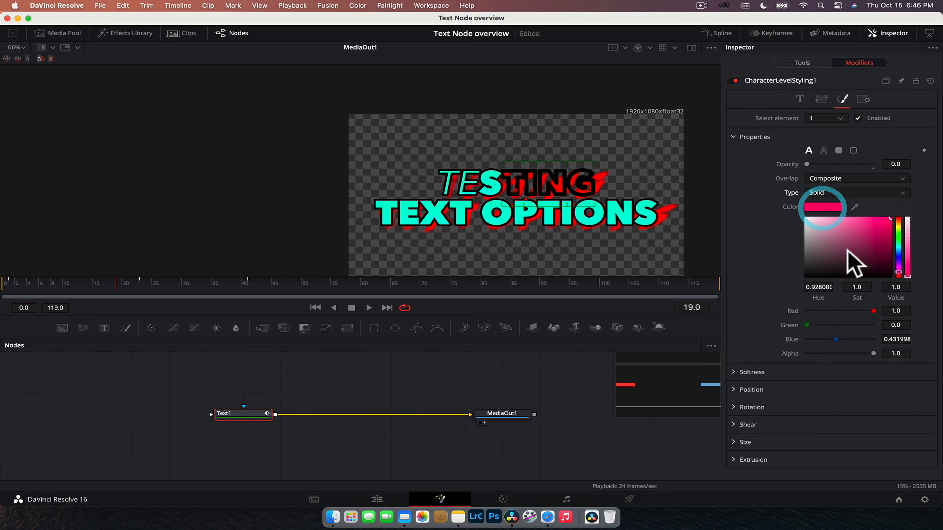
pyautogui.click(872, 165)
pyautogui.click(416, 379)
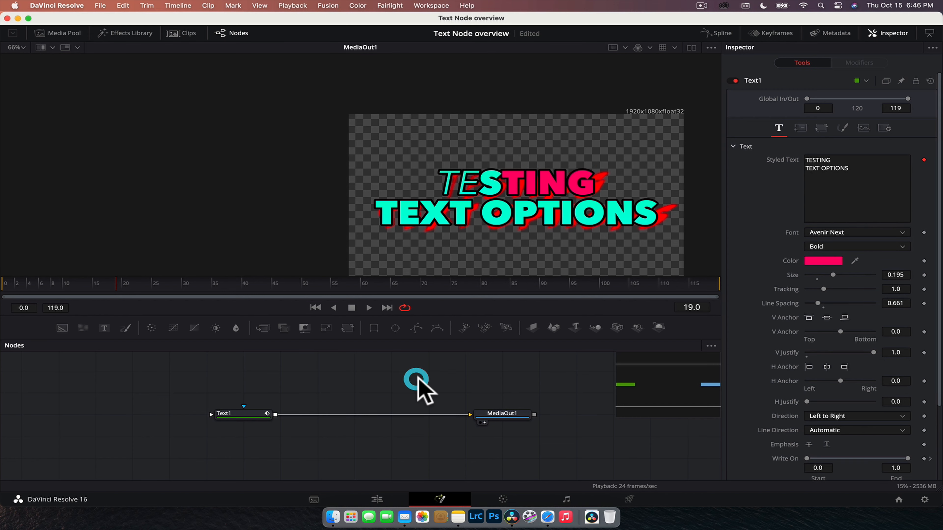
# Examine the restyled title in the viewer and the modifier options available for Text1's styled text
pyautogui.scroll(-1, 512, 197)
pyautogui.scroll(5, 508, 196)
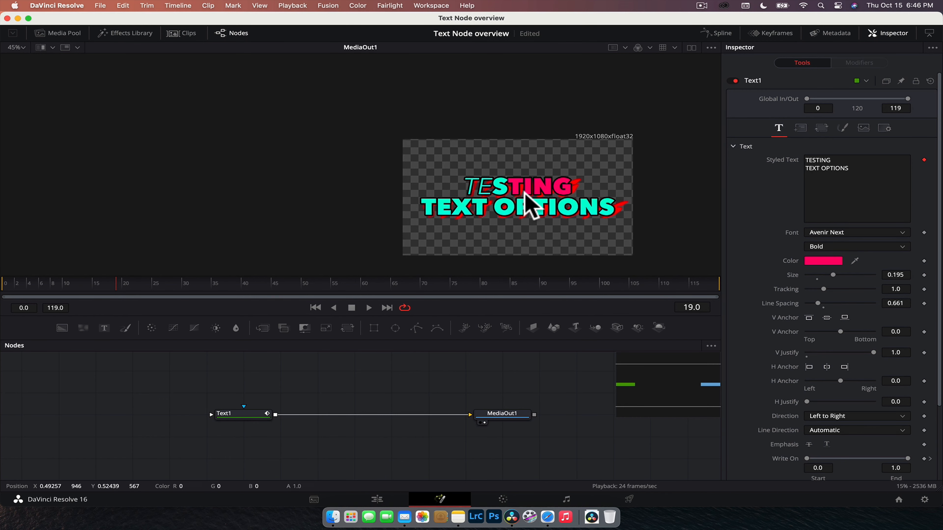
pyautogui.scroll(5, 495, 189)
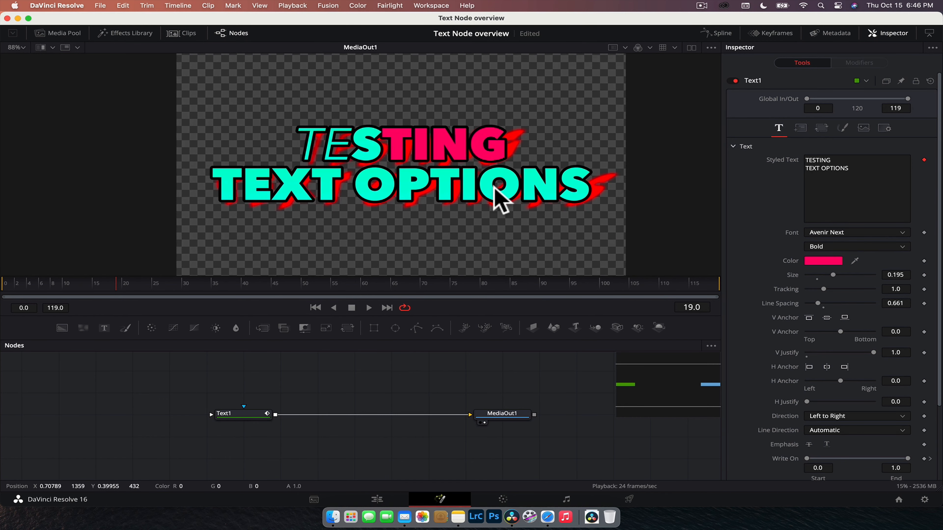
pyautogui.rightClick(849, 195)
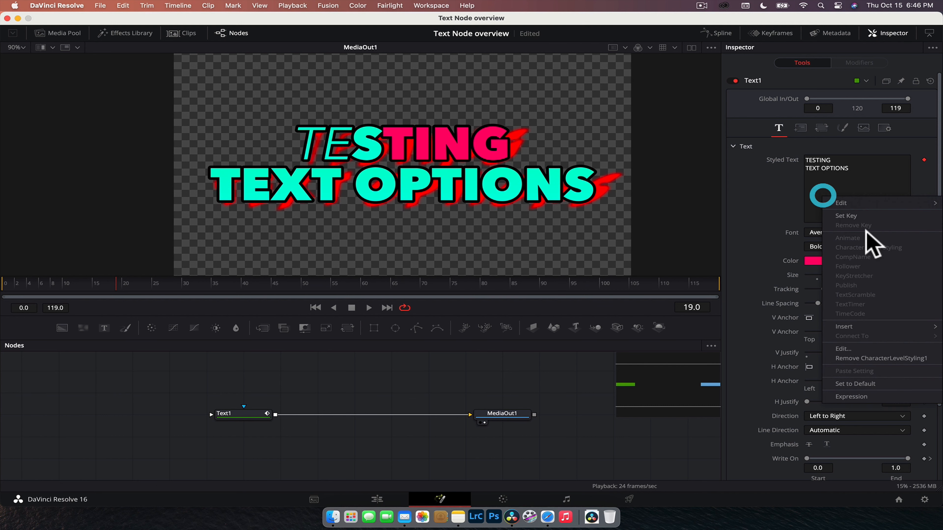
pyautogui.click(886, 168)
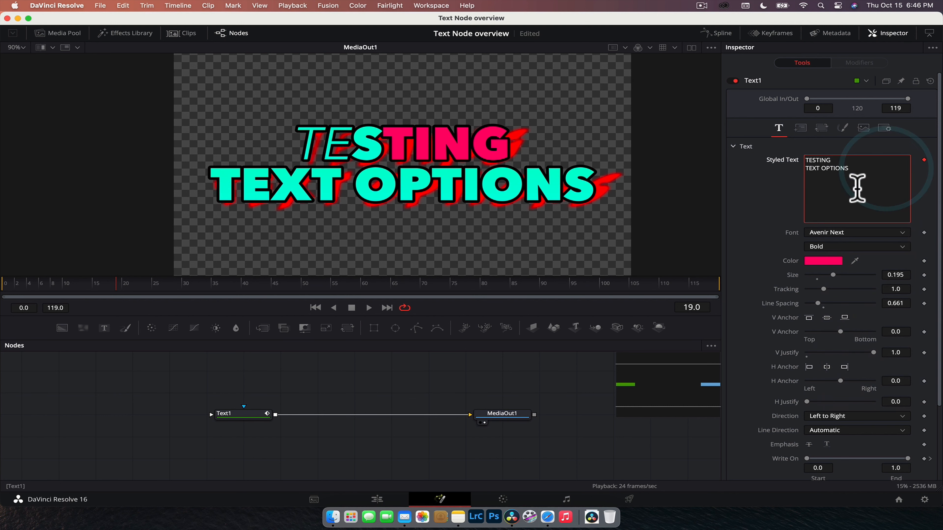
pyautogui.click(856, 188)
pyautogui.click(864, 56)
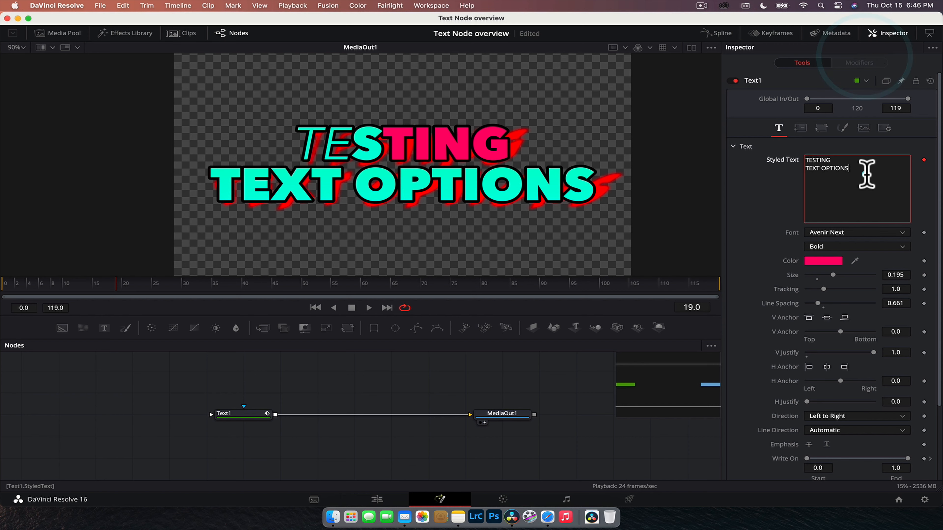
pyautogui.click(865, 175)
# Reselect Text1 and look through the text, transform and shading settings of its Character Level Styling modifier
pyautogui.click(242, 415)
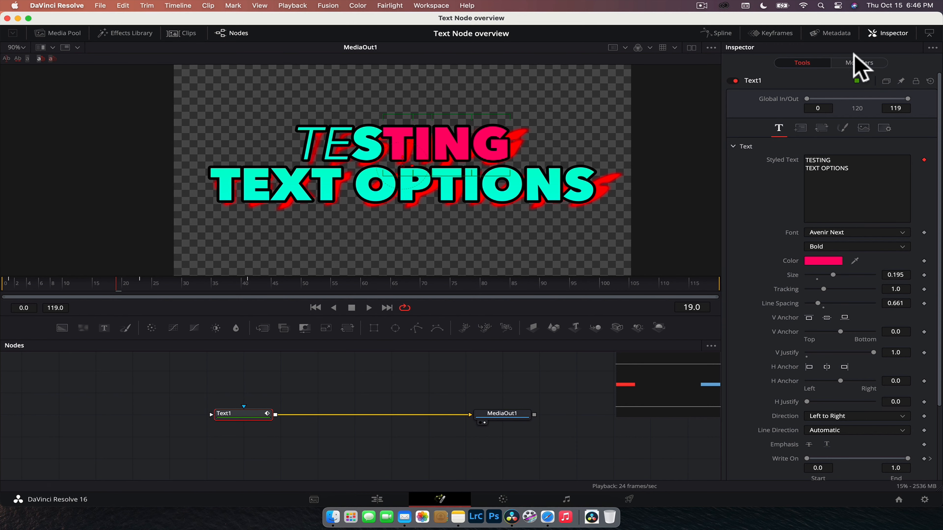
pyautogui.click(859, 63)
pyautogui.click(816, 81)
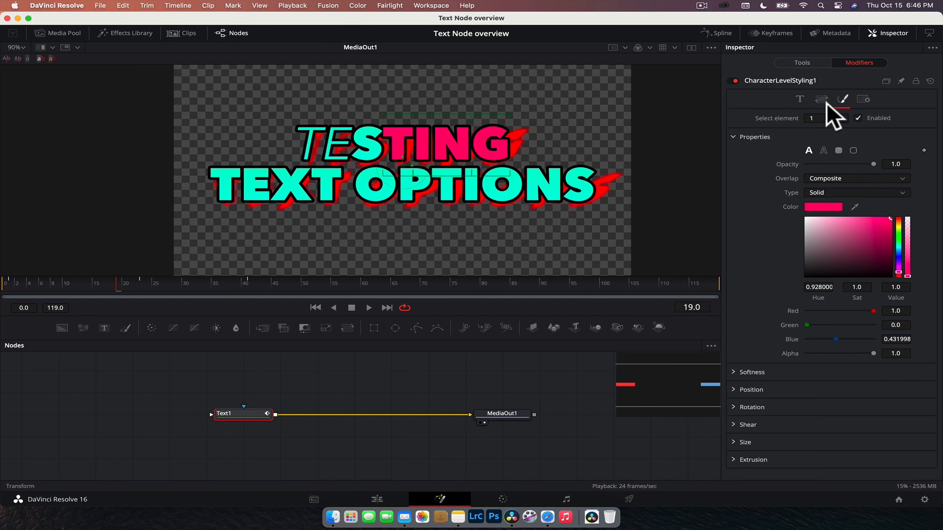
pyautogui.click(821, 98)
pyautogui.click(800, 98)
pyautogui.click(820, 99)
pyautogui.click(840, 99)
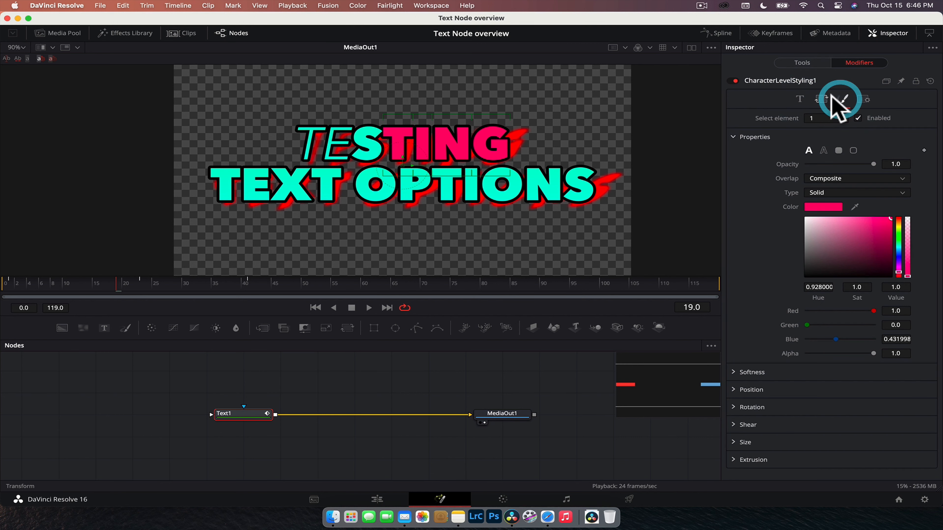
pyautogui.click(821, 99)
pyautogui.click(800, 98)
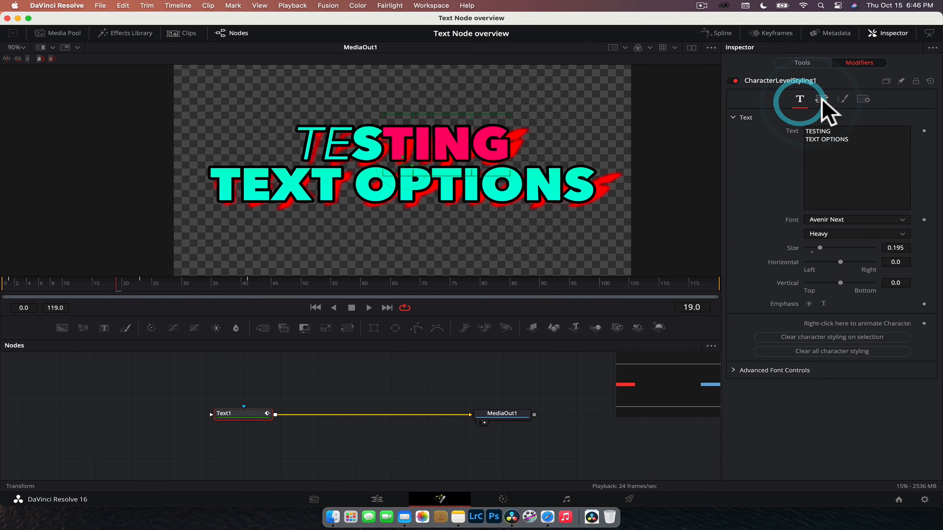
pyautogui.click(822, 99)
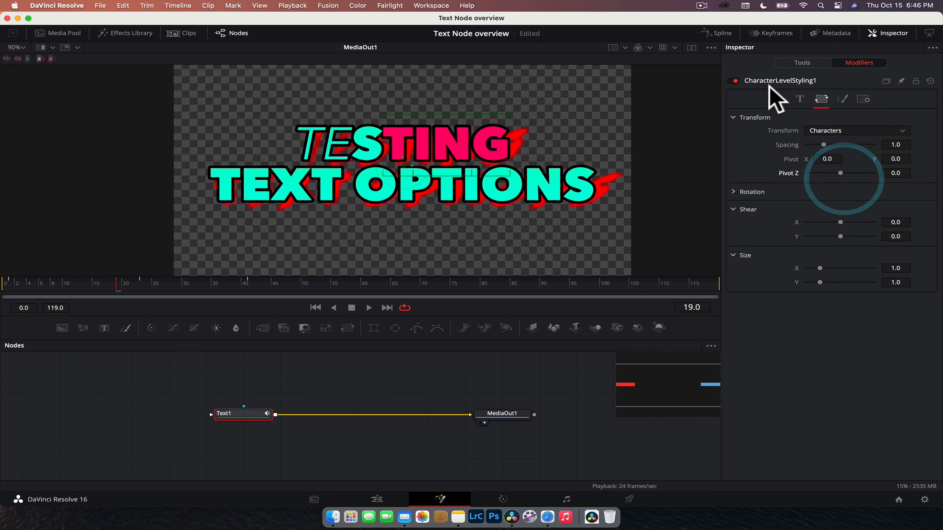
pyautogui.click(799, 99)
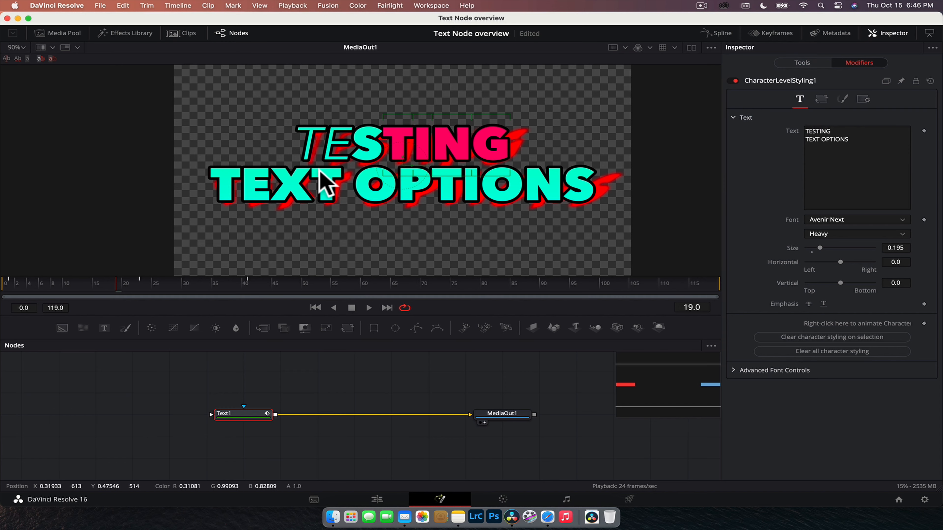
pyautogui.click(359, 373)
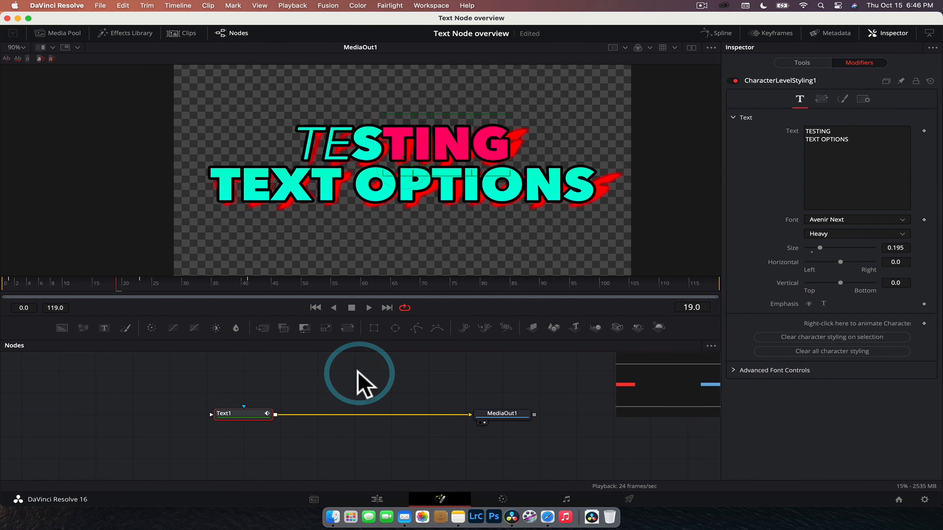